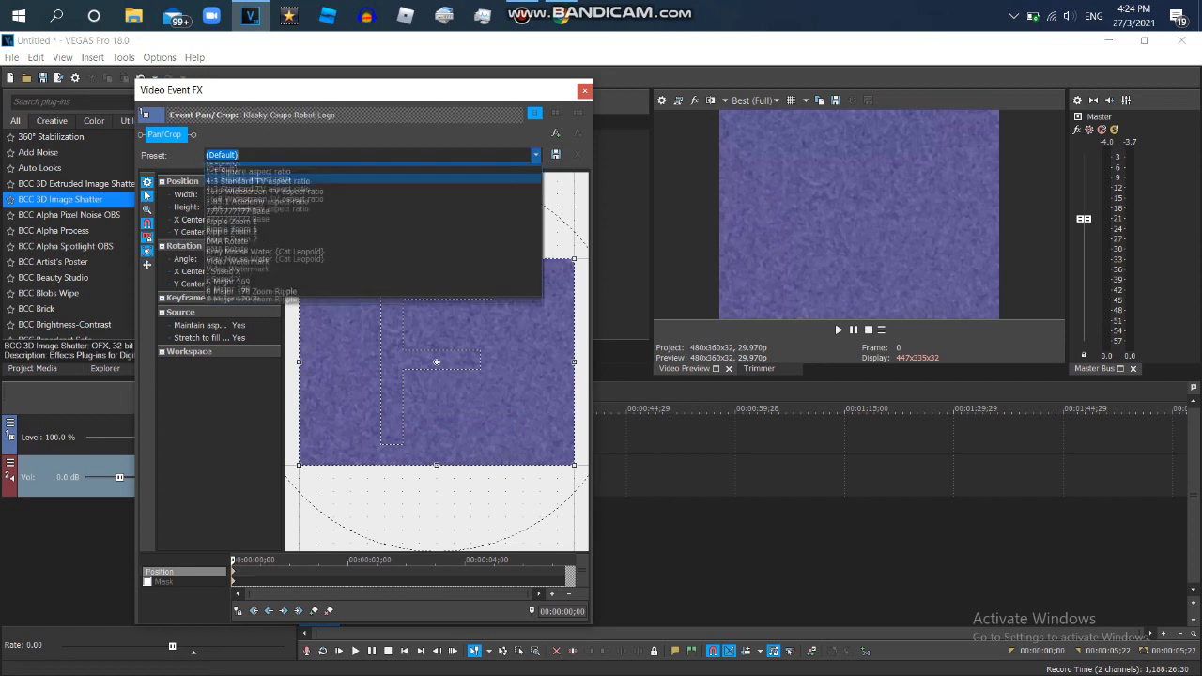
Step: Apply the 16:9 Widescreen TV aspect ratio preset to the video event's Pan/Crop
click(282, 198)
click(584, 91)
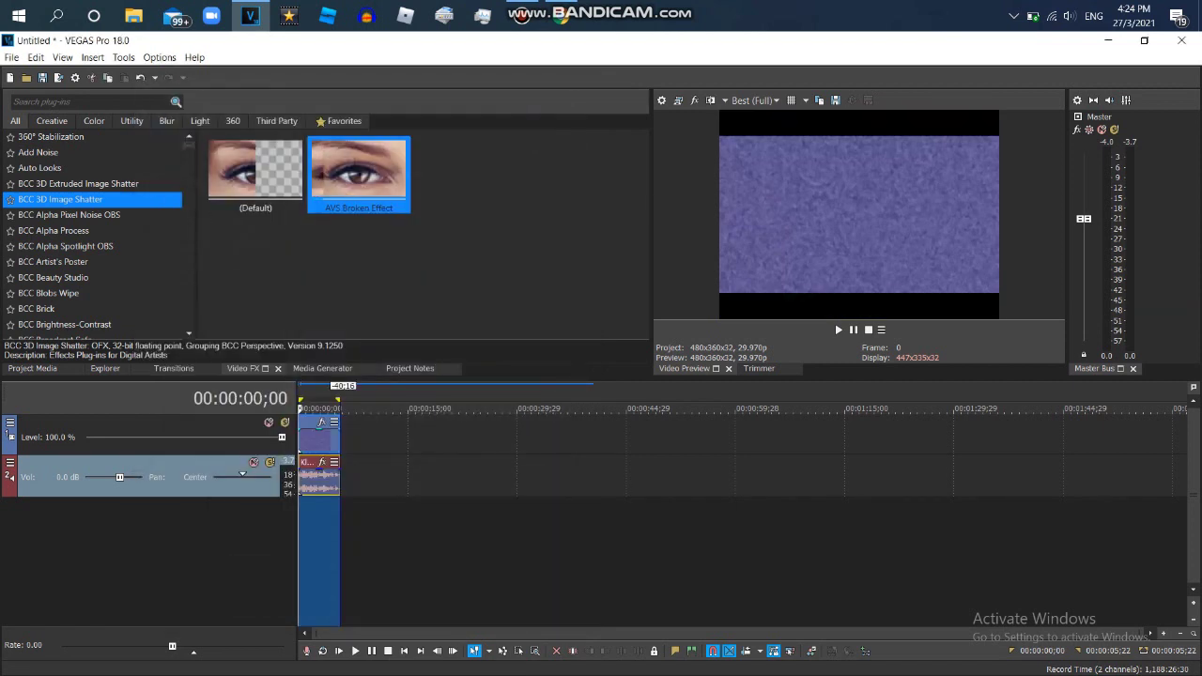
double_click(336, 477)
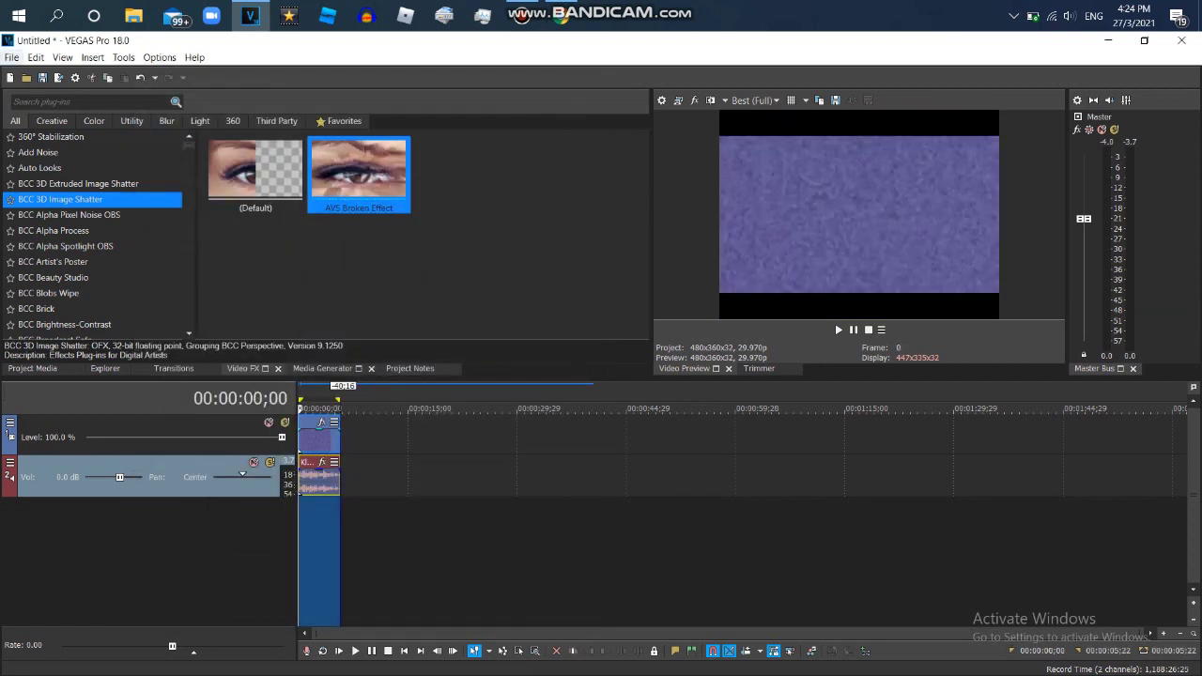
key(alt+e)
click(11, 58)
click(12, 57)
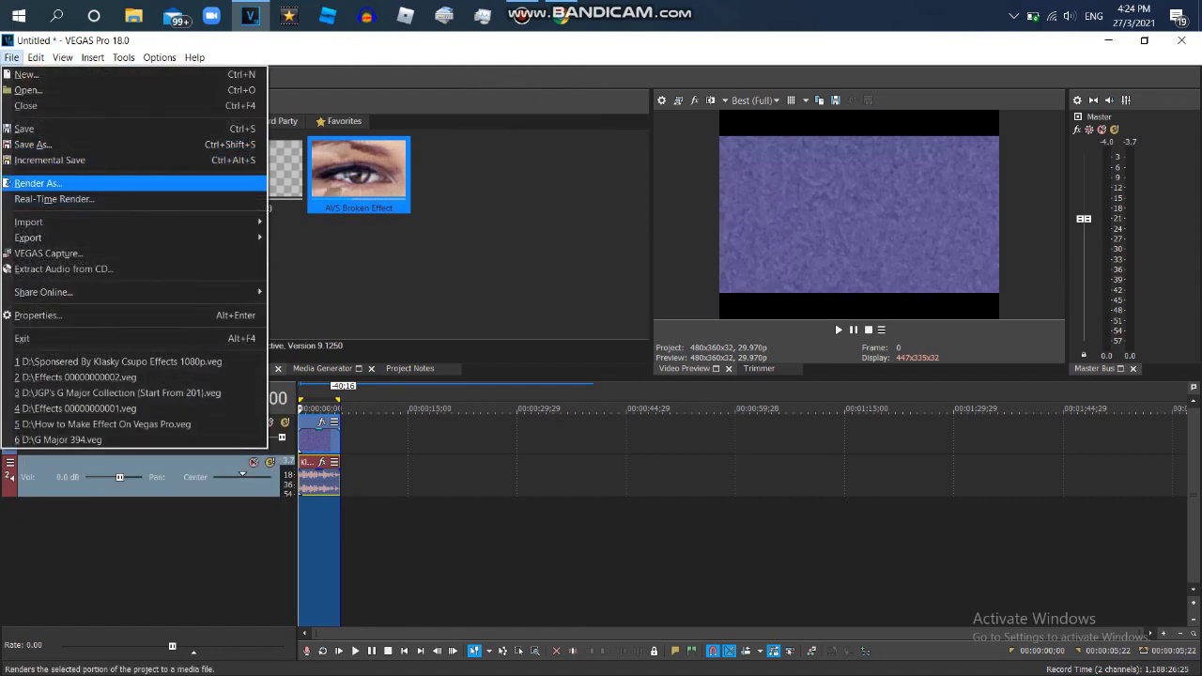
key(Escape)
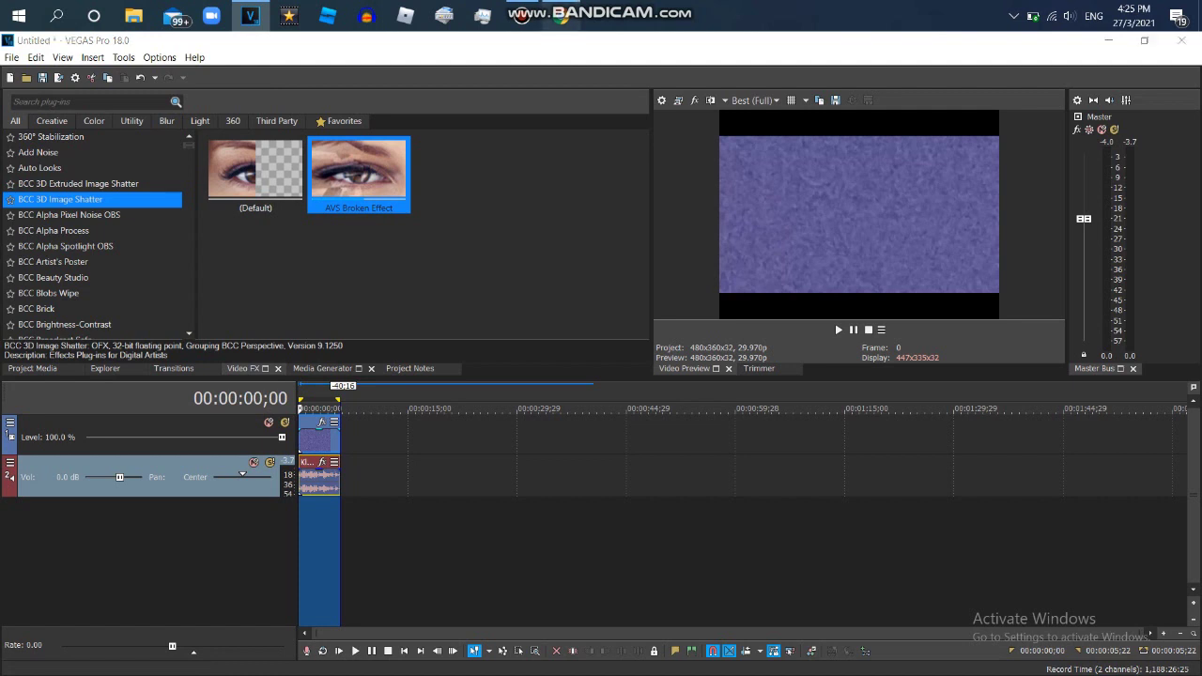
Step: Switch to the YouTube reference video in Chrome and launch a second VEGAS Pro 18.0 window
click(562, 16)
click(251, 16)
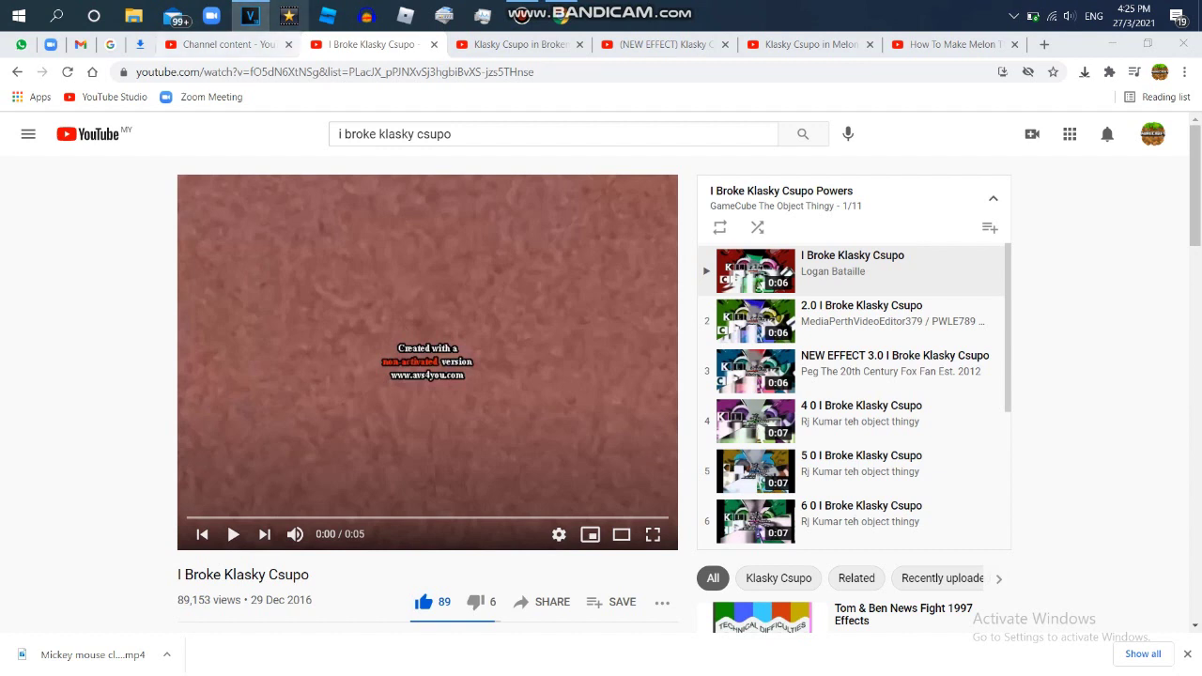
right_click(250, 15)
click(327, 373)
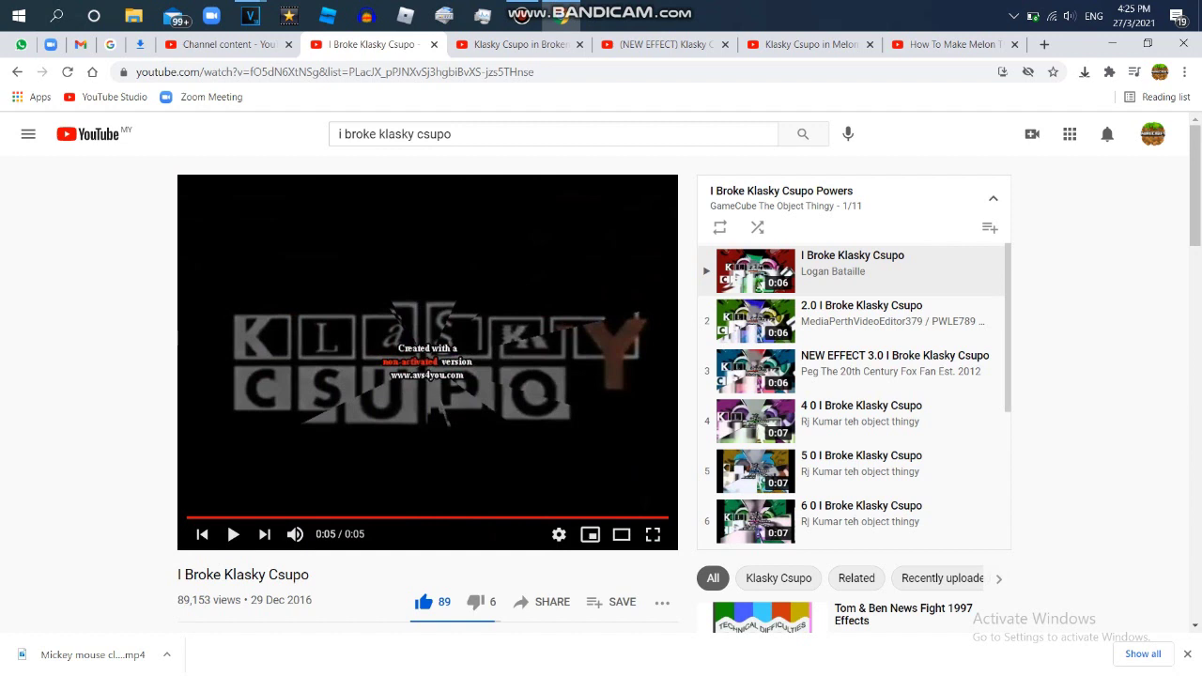
Step: Review the "I Broke Klasky Csupo" reference video page in Chrome and rewind the video to its start
scroll(601, 376, down, 4)
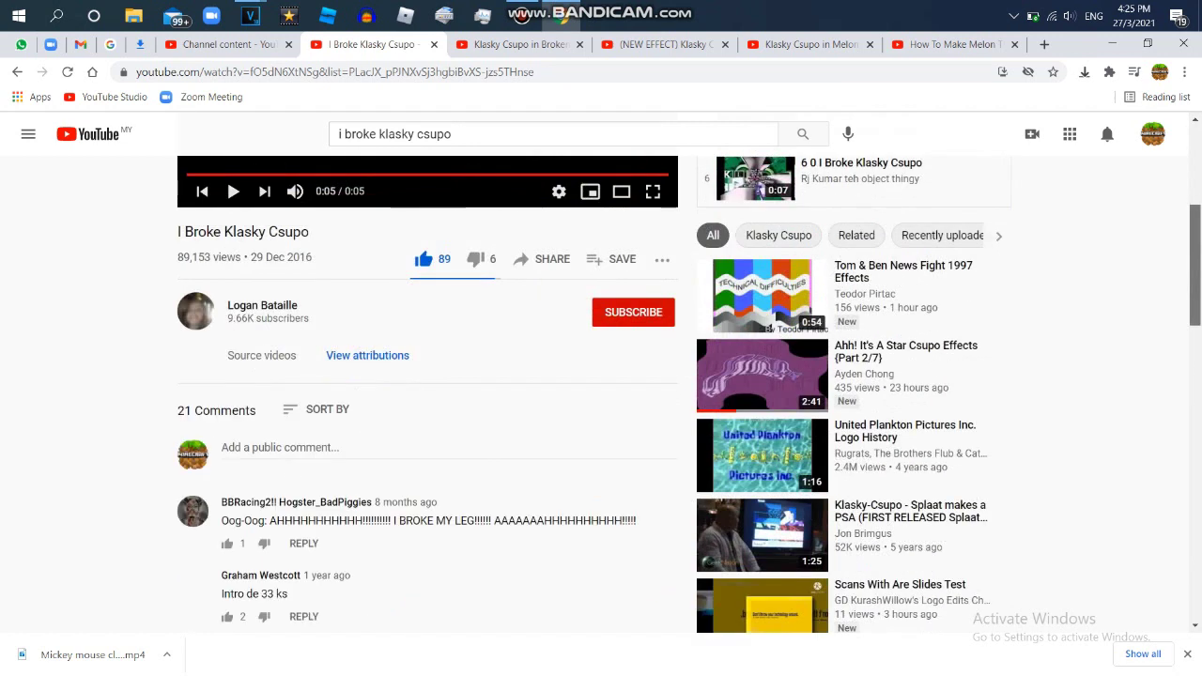
scroll(601, 376, up, 4)
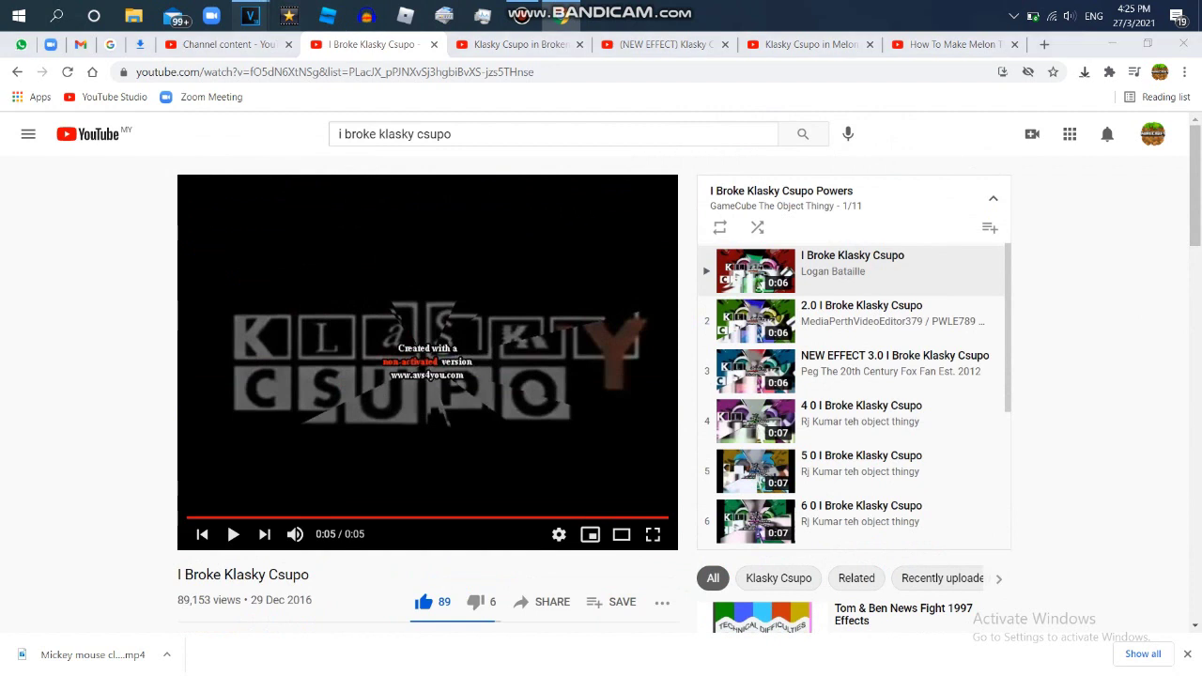
mouse_move(250, 16)
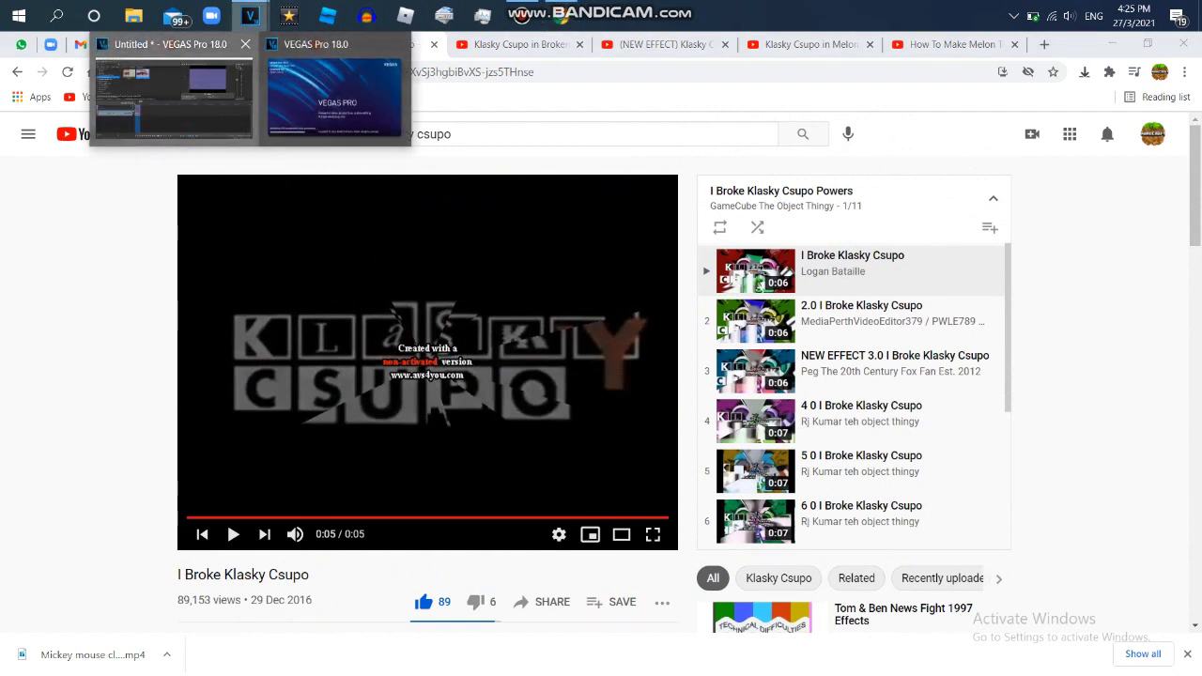
click(174, 89)
key(alt+Tab)
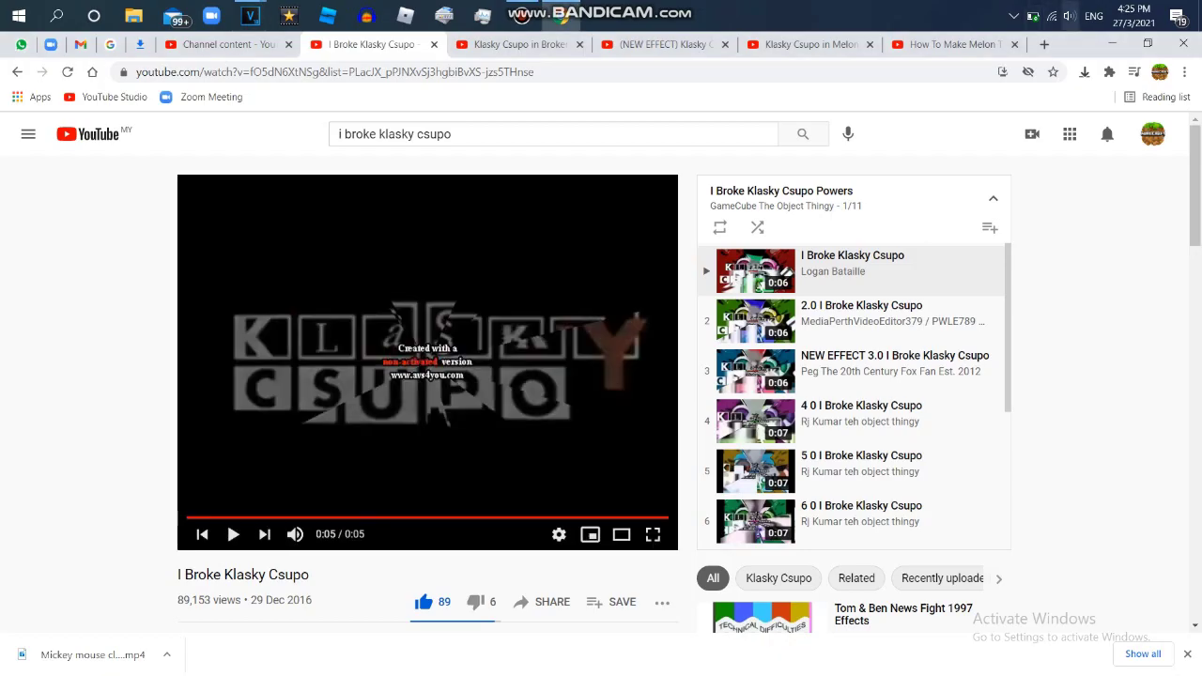
click(1112, 43)
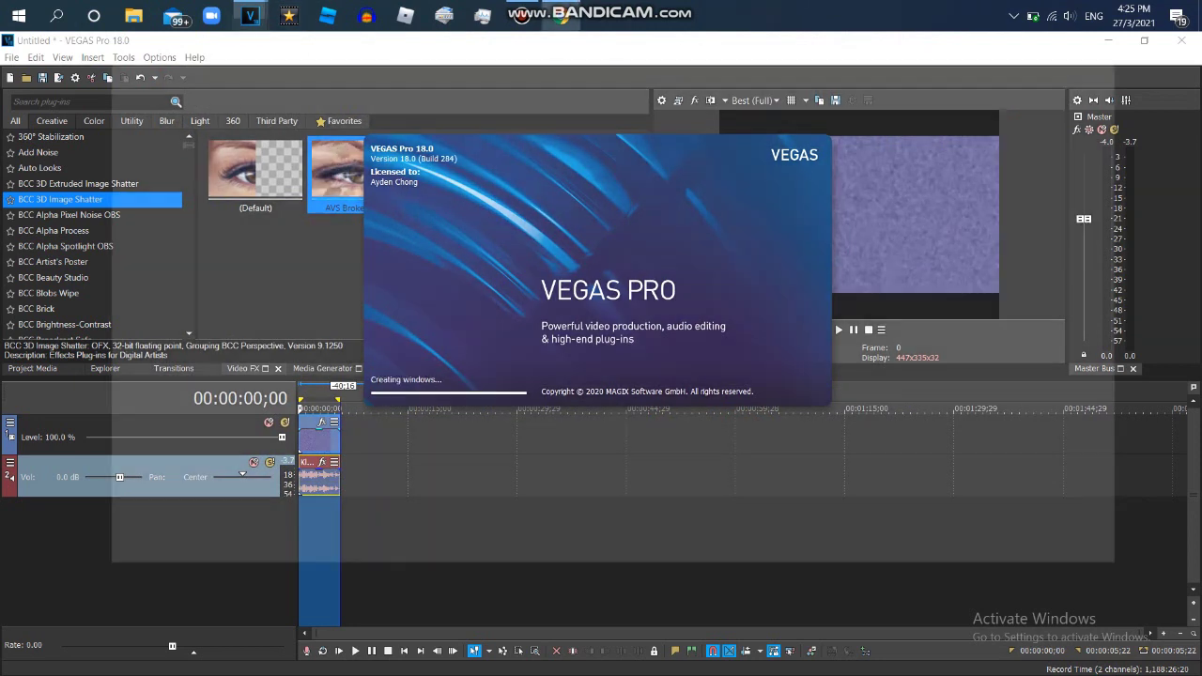
key(alt+Tab)
drag(376, 518, 182, 517)
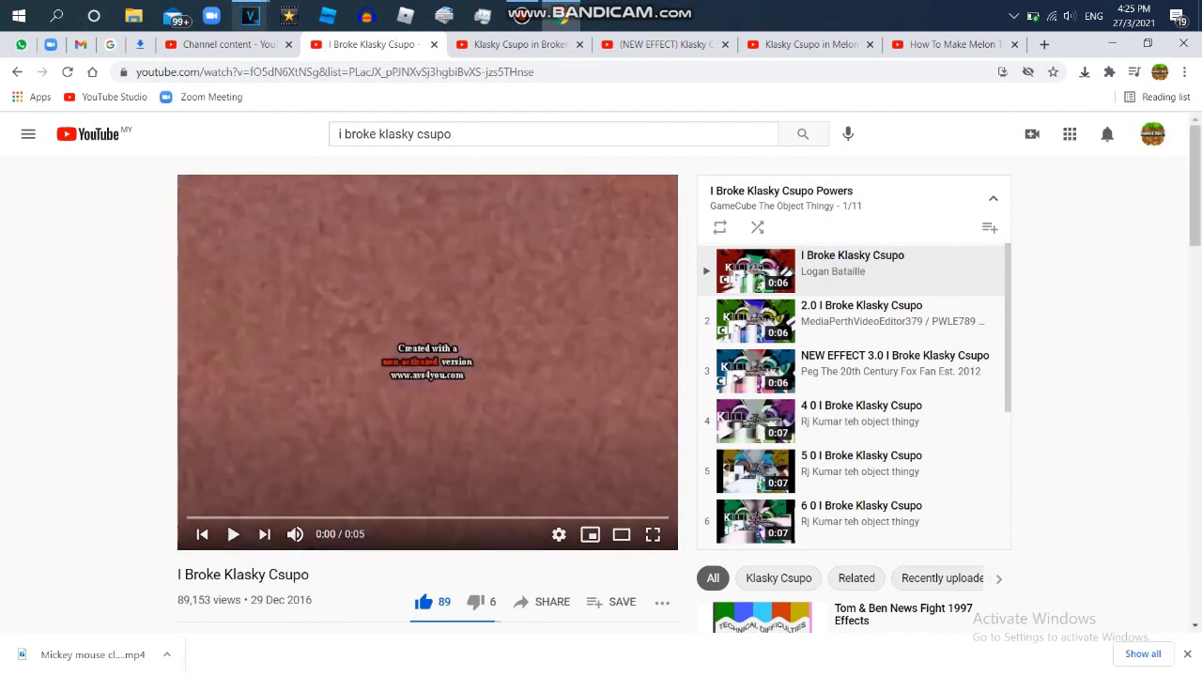
Step: Switch to the new, empty VEGAS Pro project and open the Klasky Csupo Robot Logo video from the Downloads folder
mouse_move(249, 16)
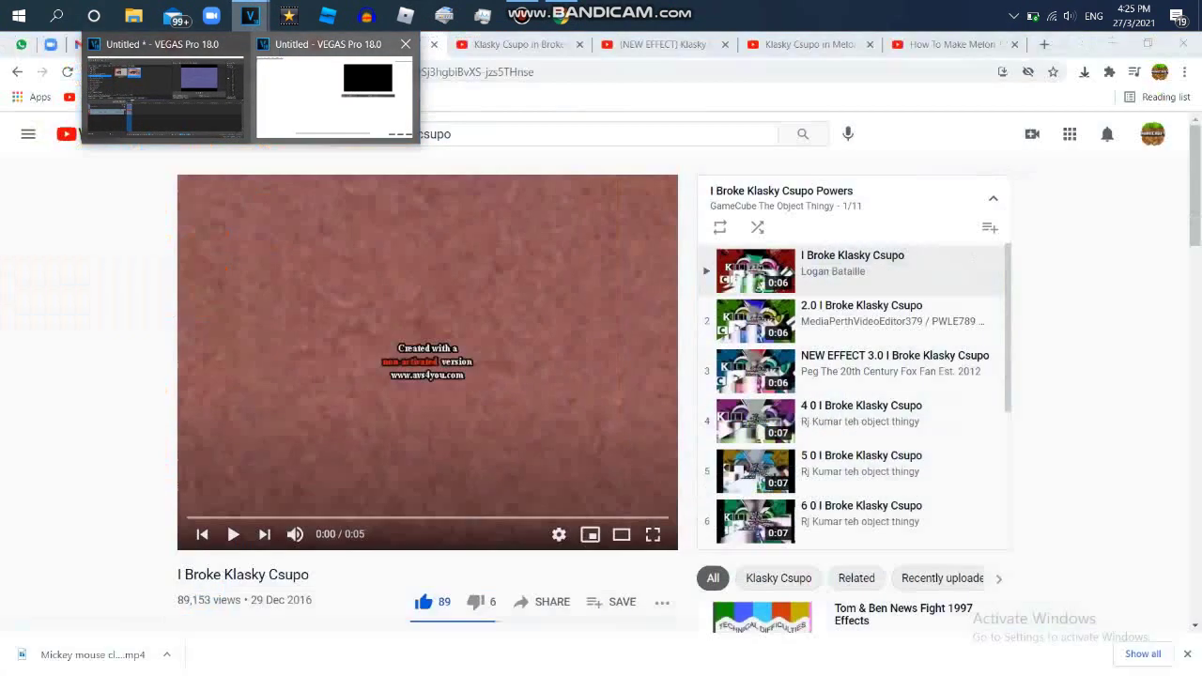
click(334, 94)
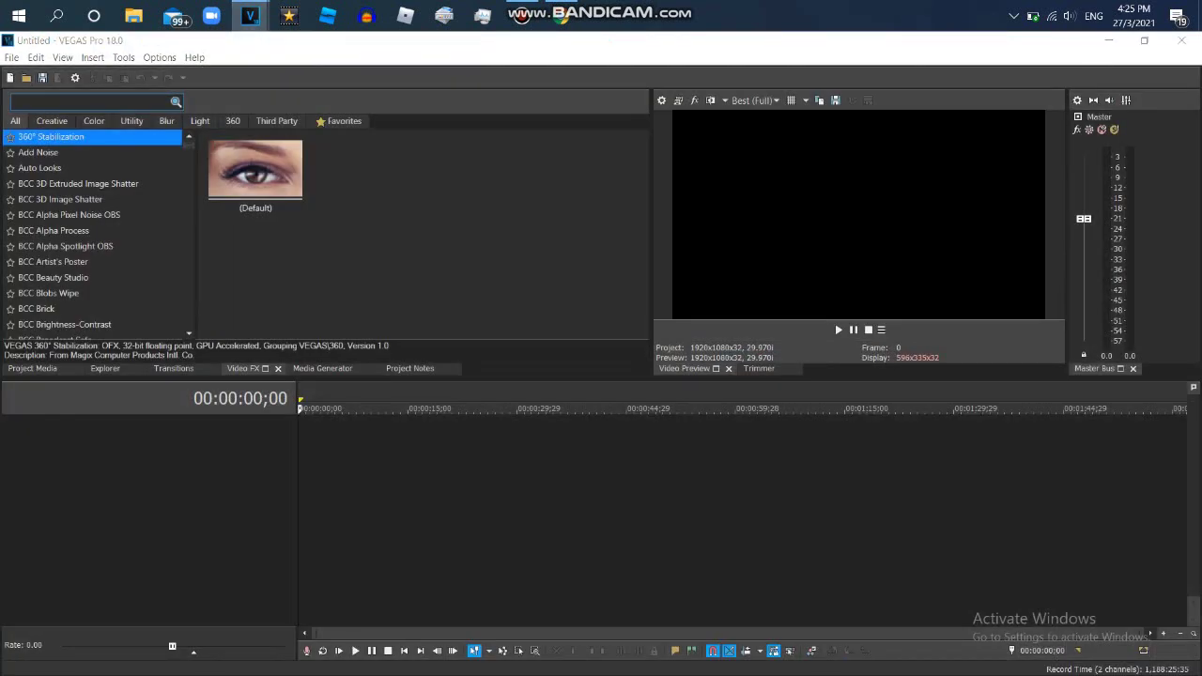
key(ctrl+o)
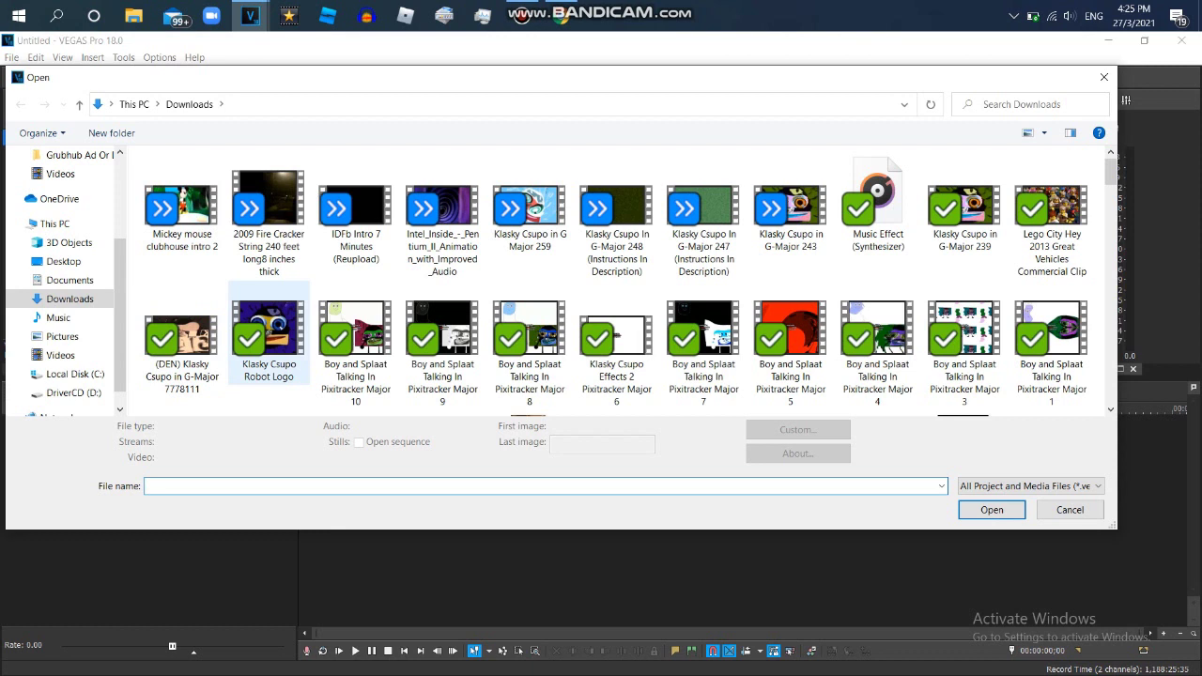
click(268, 334)
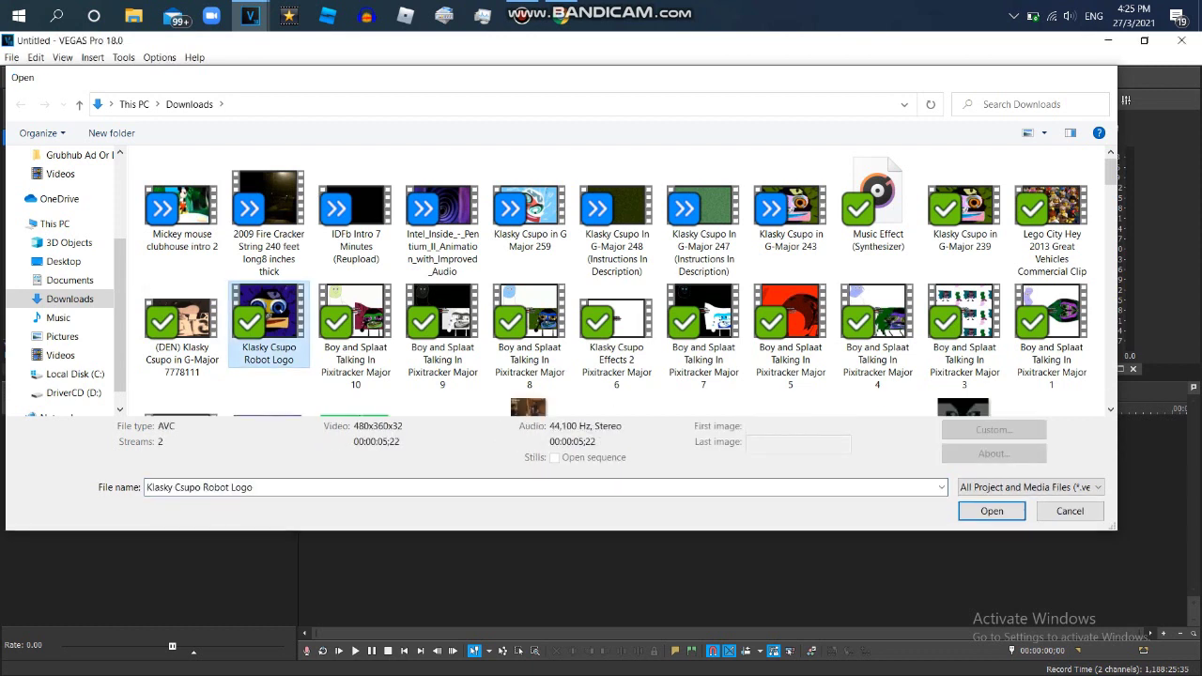
double_click(269, 329)
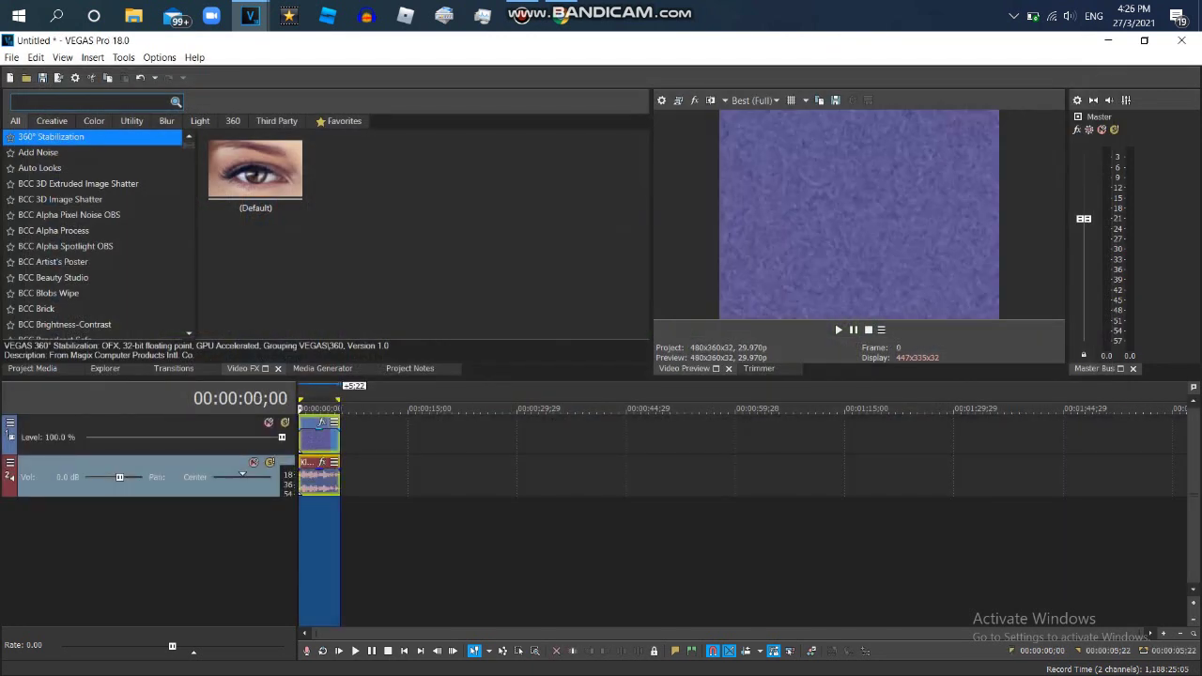
Step: Crop the newly added logo video event with the 16:9 Widescreen TV aspect ratio Pan/Crop preset
right_click(320, 418)
click(340, 425)
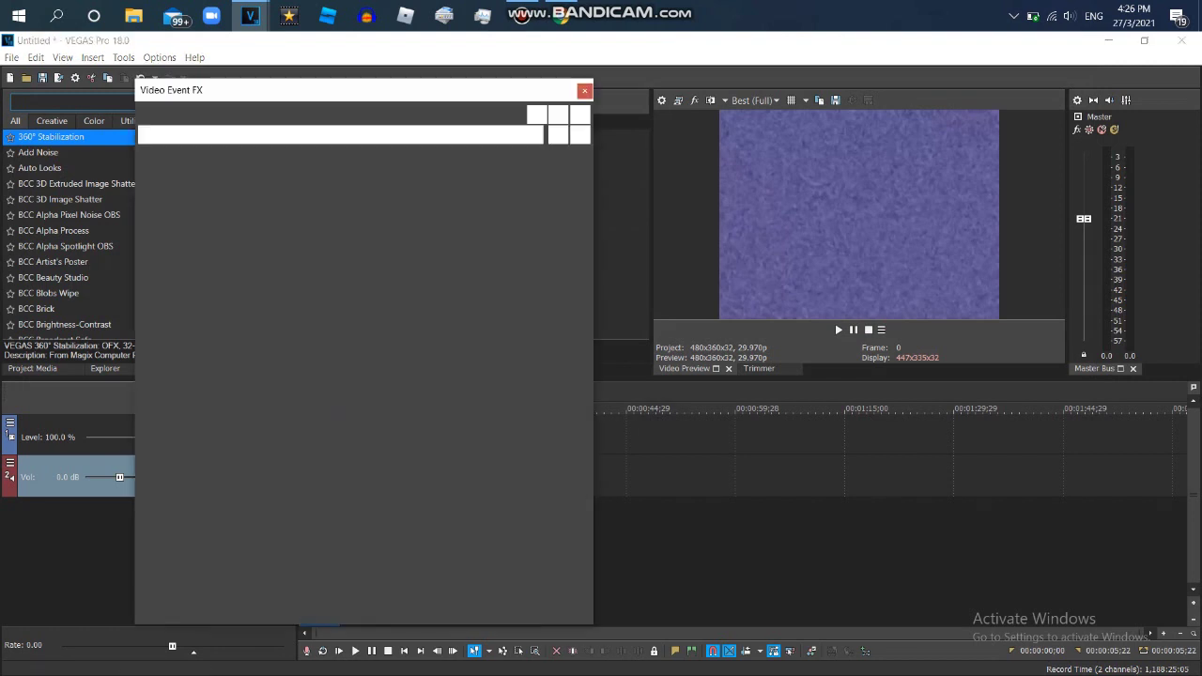
click(536, 155)
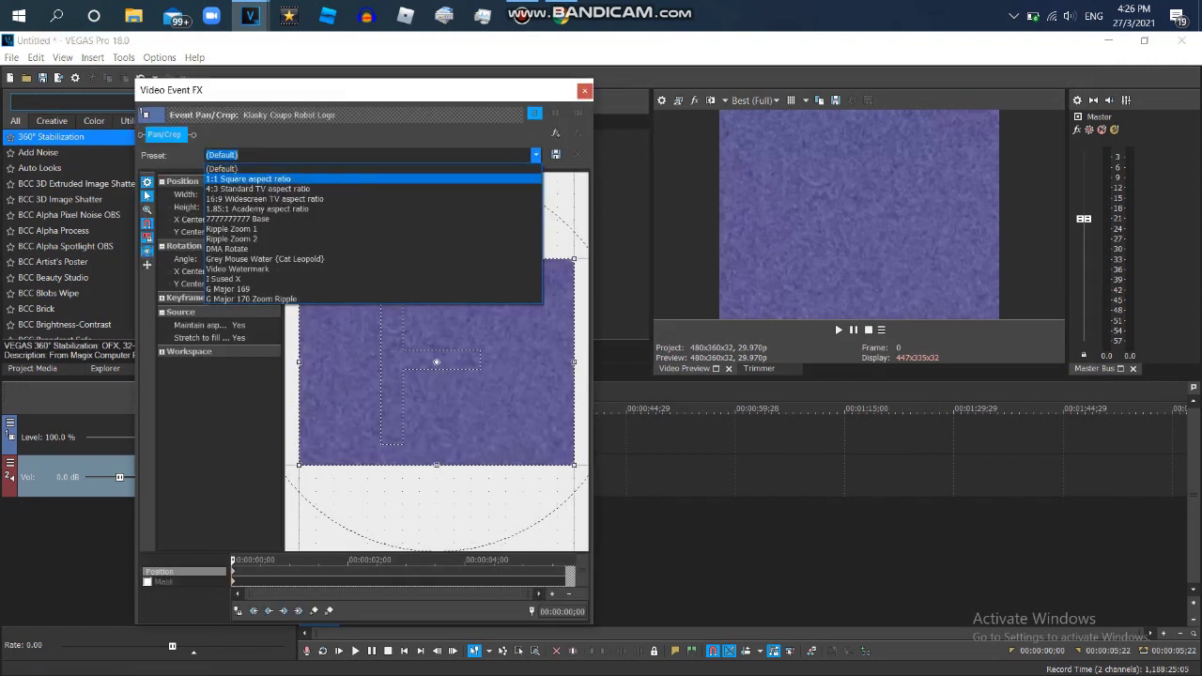
click(265, 199)
click(584, 91)
Step: Set the project's video template to HDV 1080-24p (1440x1080, 23.976 fps) in the project properties
click(11, 58)
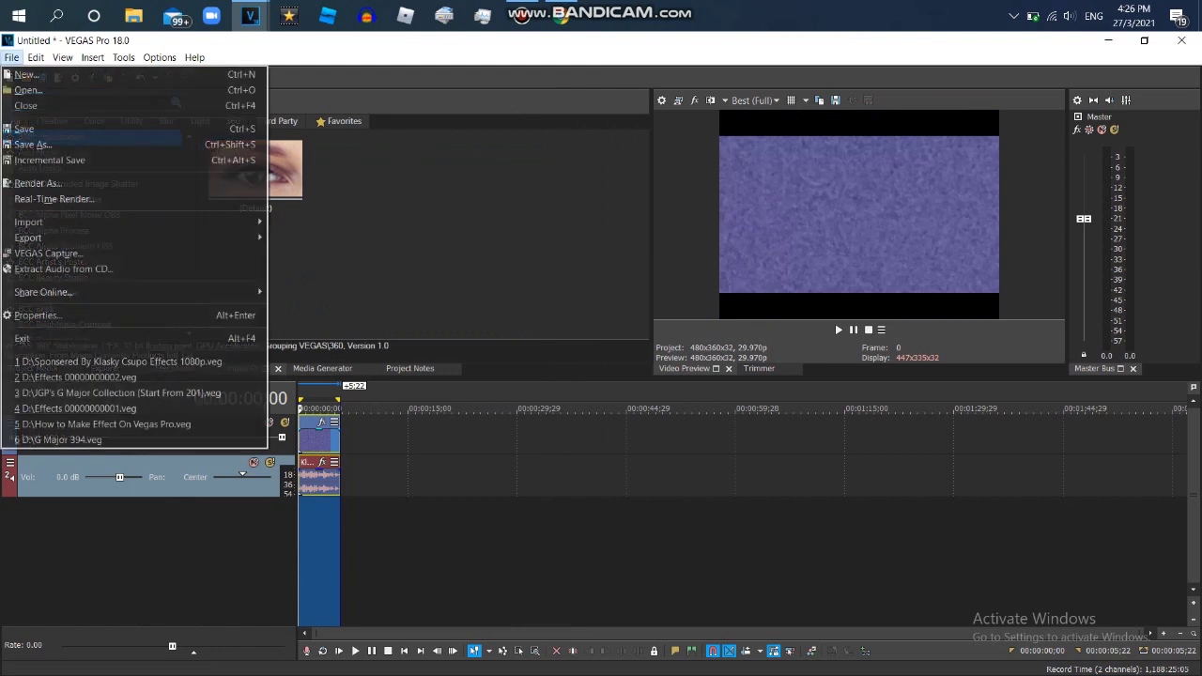
click(39, 316)
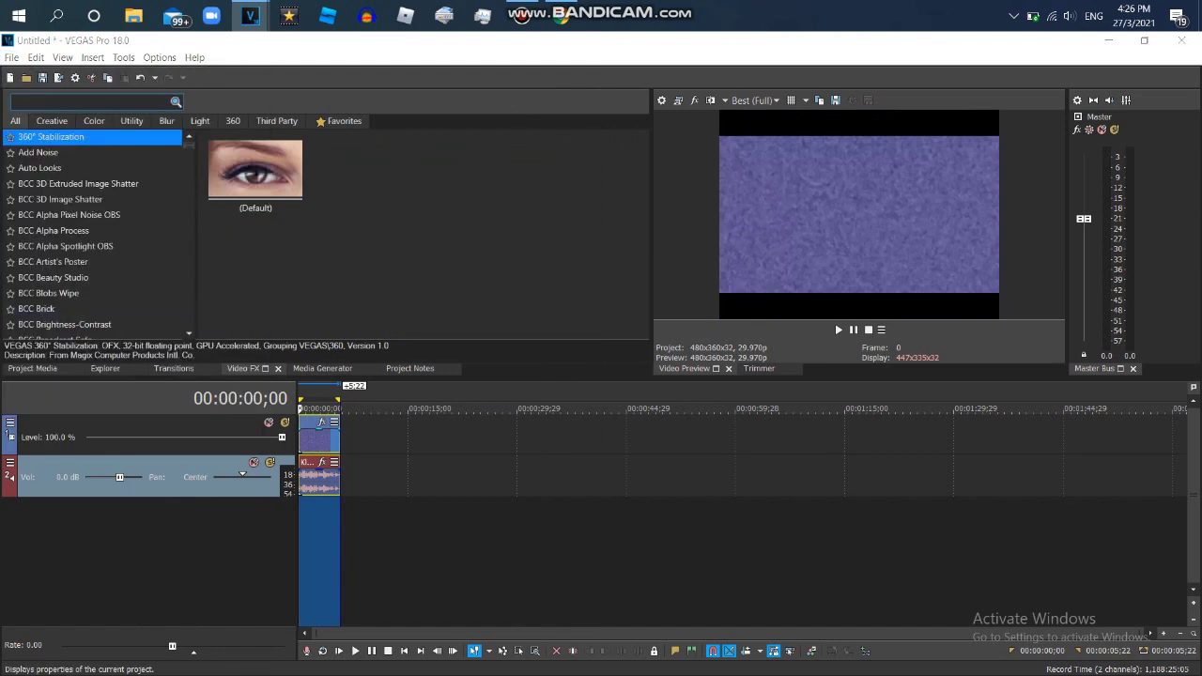
key(alt+Return)
click(676, 102)
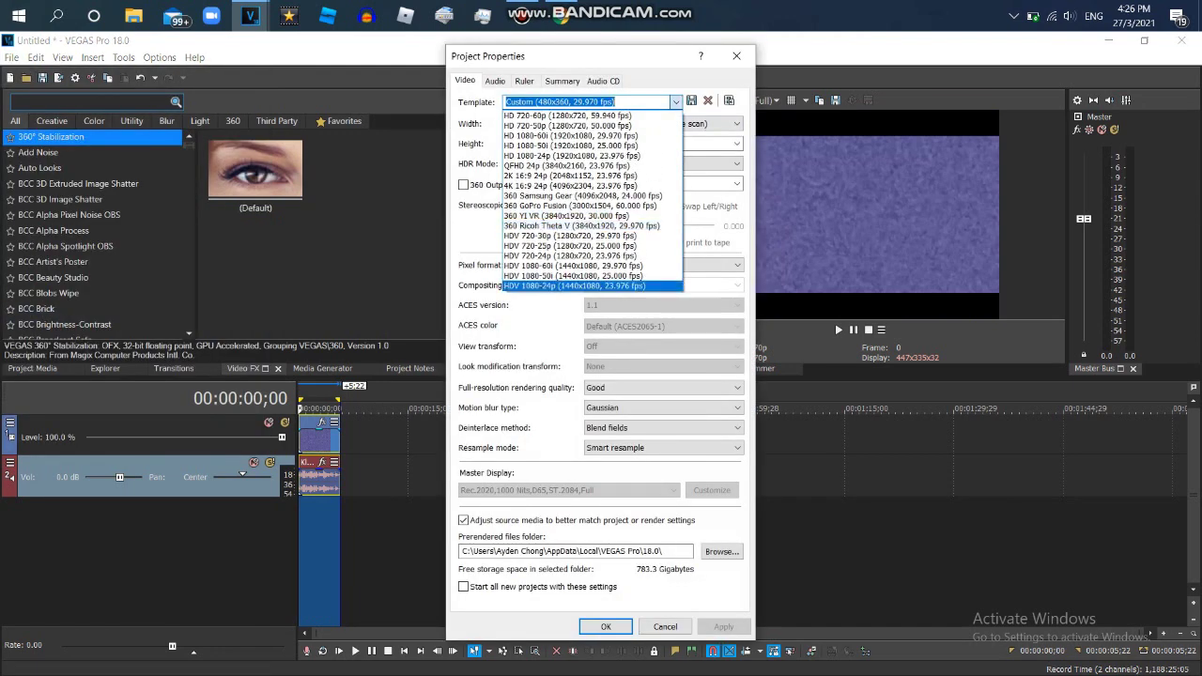
click(593, 284)
click(723, 627)
key(Return)
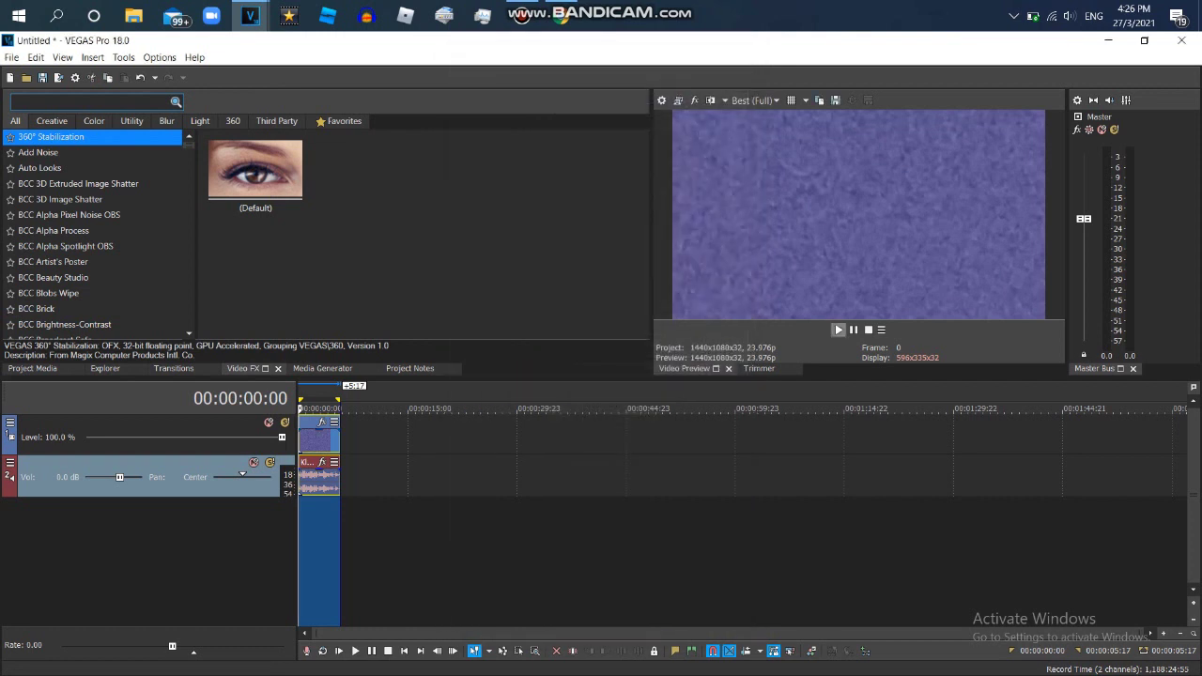
Step: Place the playhead at 00:00:02:04 and try the HSL Adjust preset Zoopals Effect V2 on the logo video event
click(314, 481)
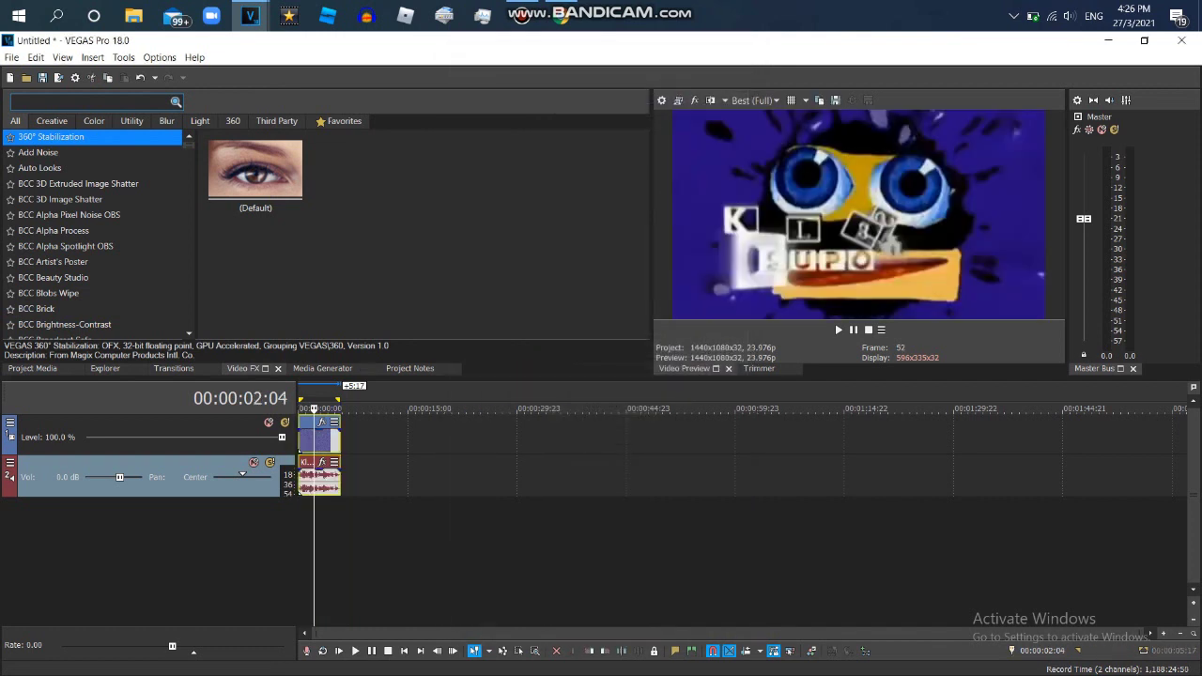
scroll(99, 235, down, 20)
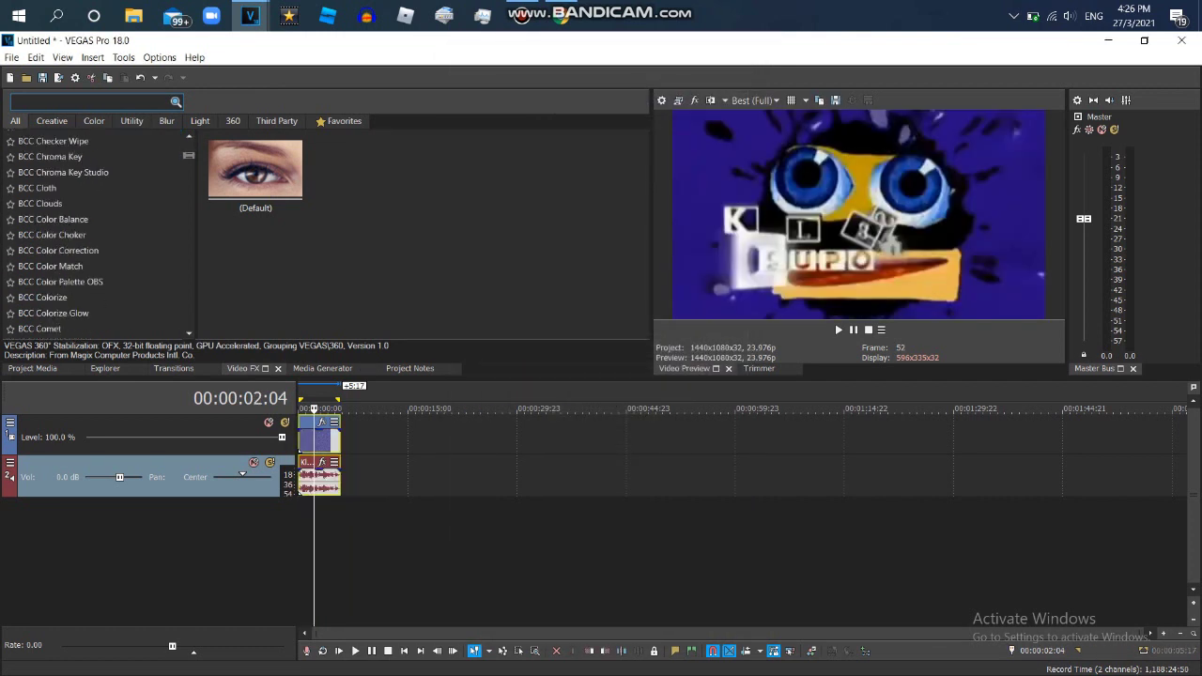
scroll(99, 235, down, 20)
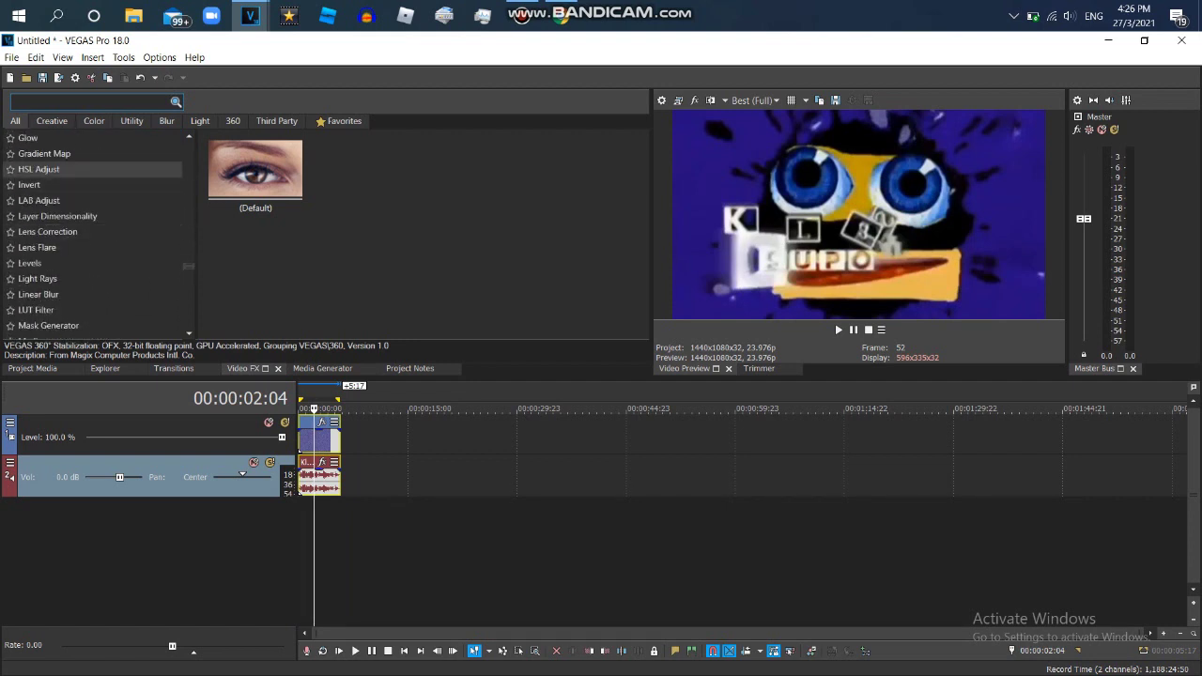
click(40, 170)
scroll(462, 291, down, 5)
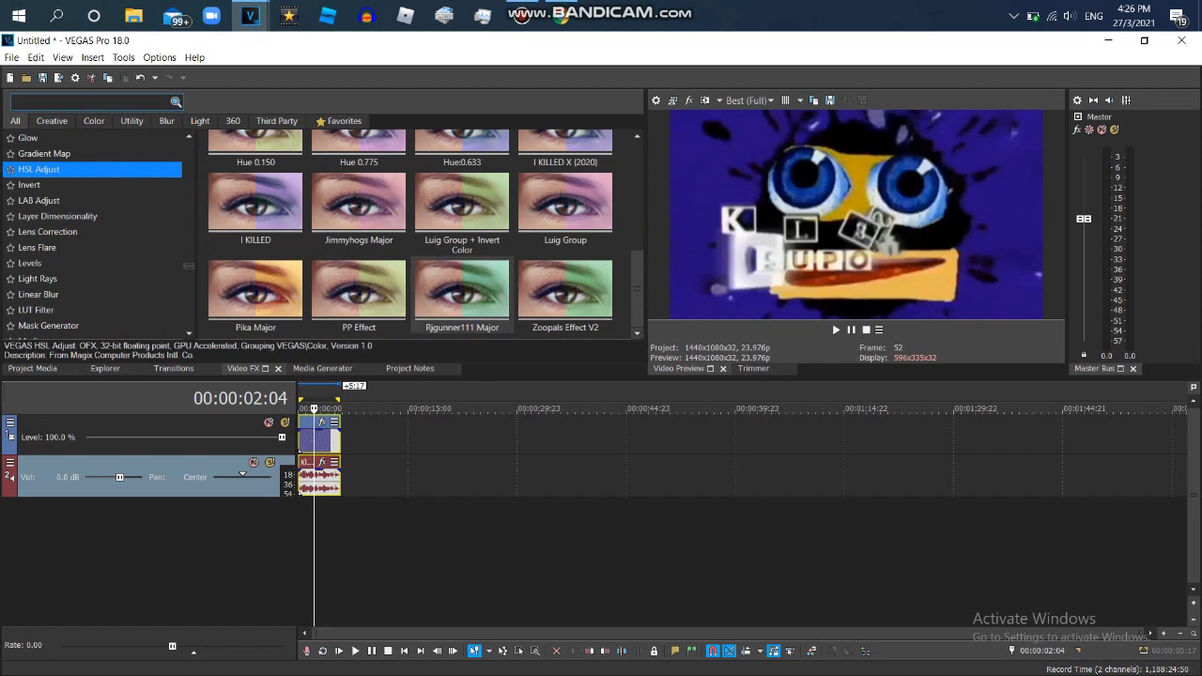
drag(565, 293, 319, 438)
drag(369, 93, 362, 382)
drag(189, 266, 189, 234)
click(568, 419)
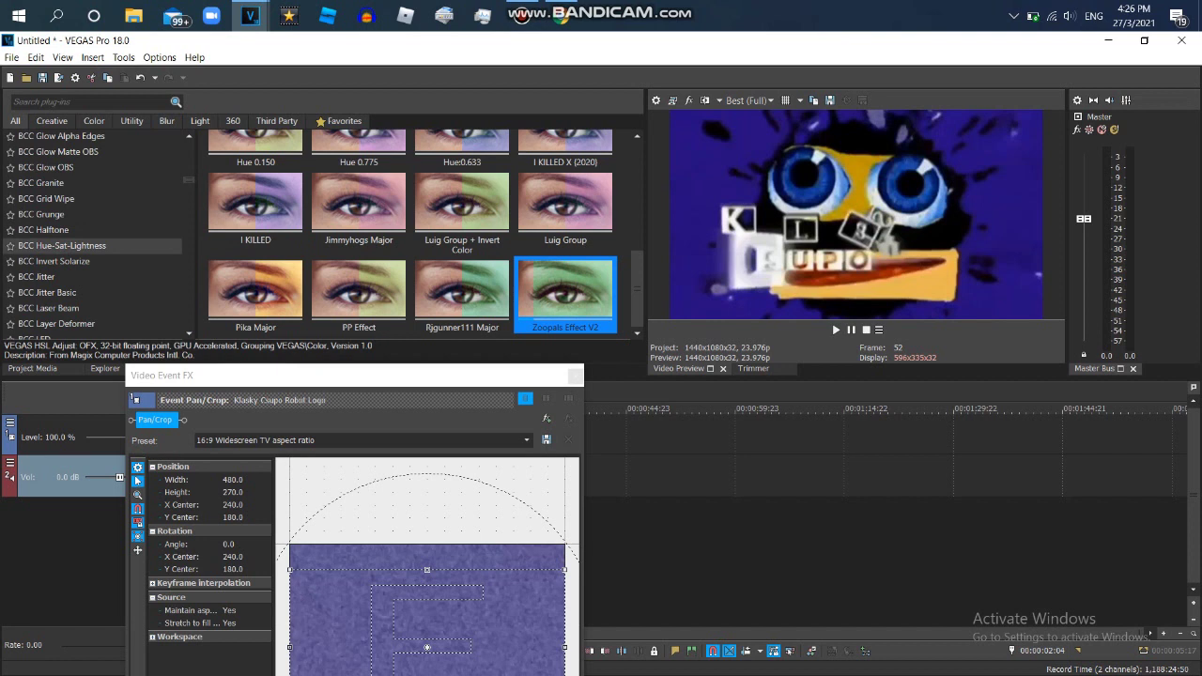
Step: Add the default BCC Hue-Sat-Lightness effect to the logo video event and set its Hue to 100
click(62, 245)
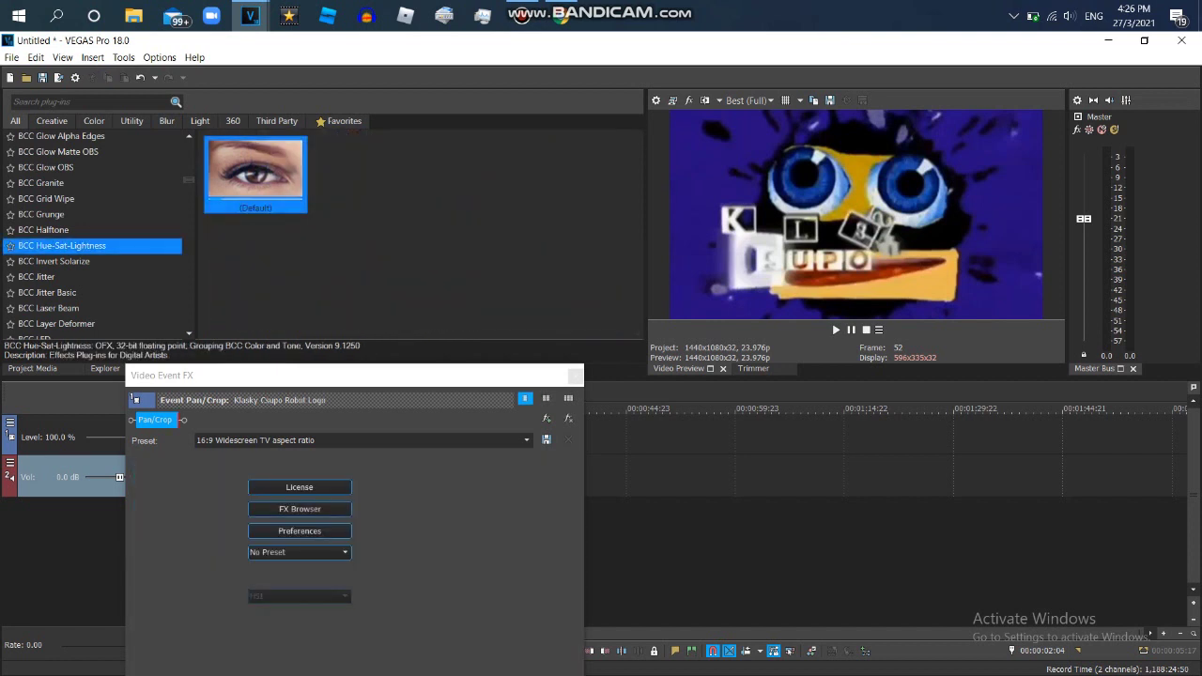
drag(418, 376, 463, 178)
drag(300, 419, 308, 419)
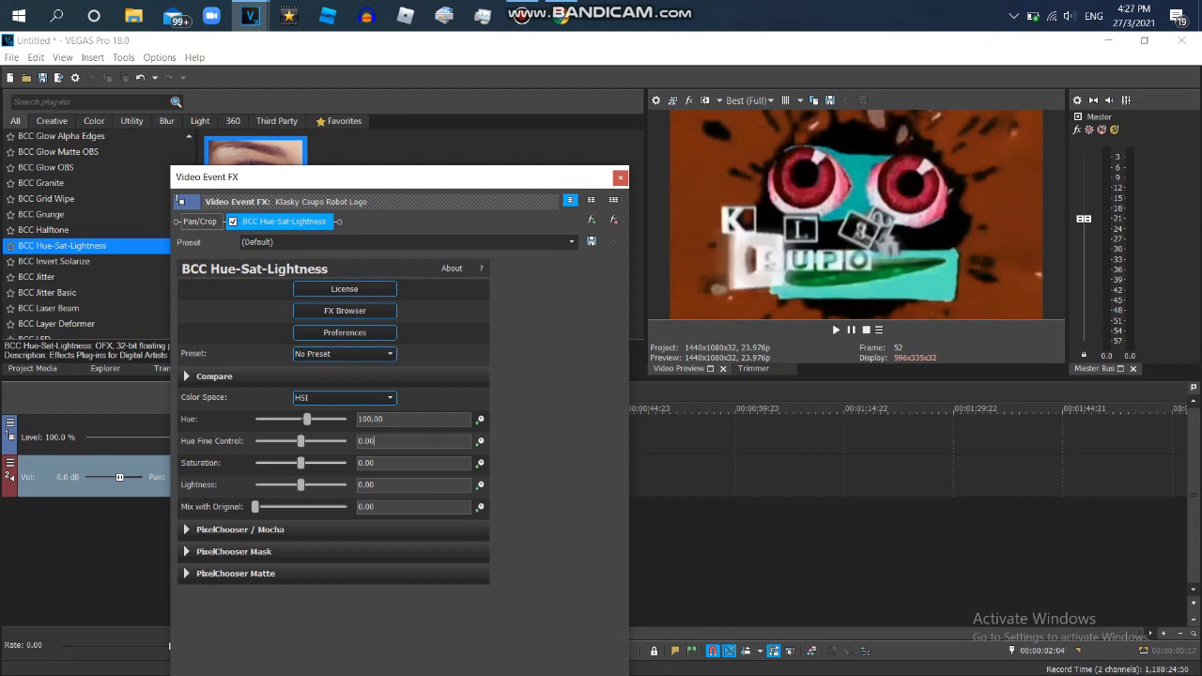
Step: Add BCC 3D Image Shatter with the AVS Broken Effect preset to the logo video event
drag(291, 179, 298, 356)
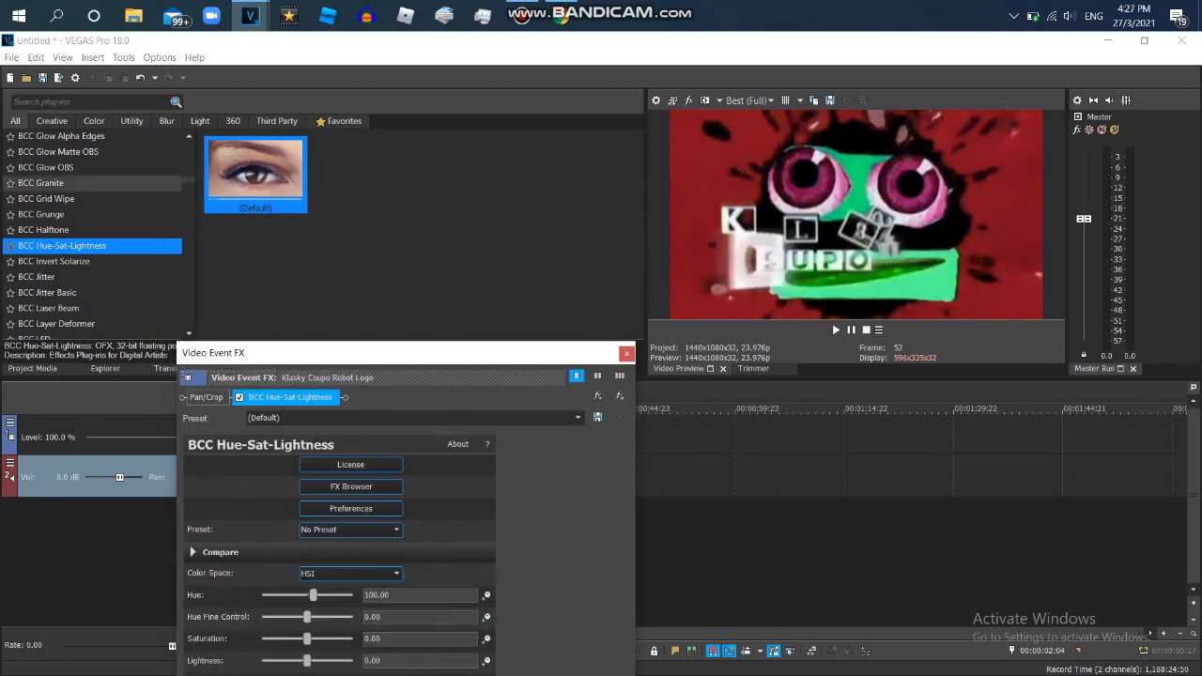
drag(188, 179, 189, 145)
click(94, 199)
drag(358, 173, 342, 398)
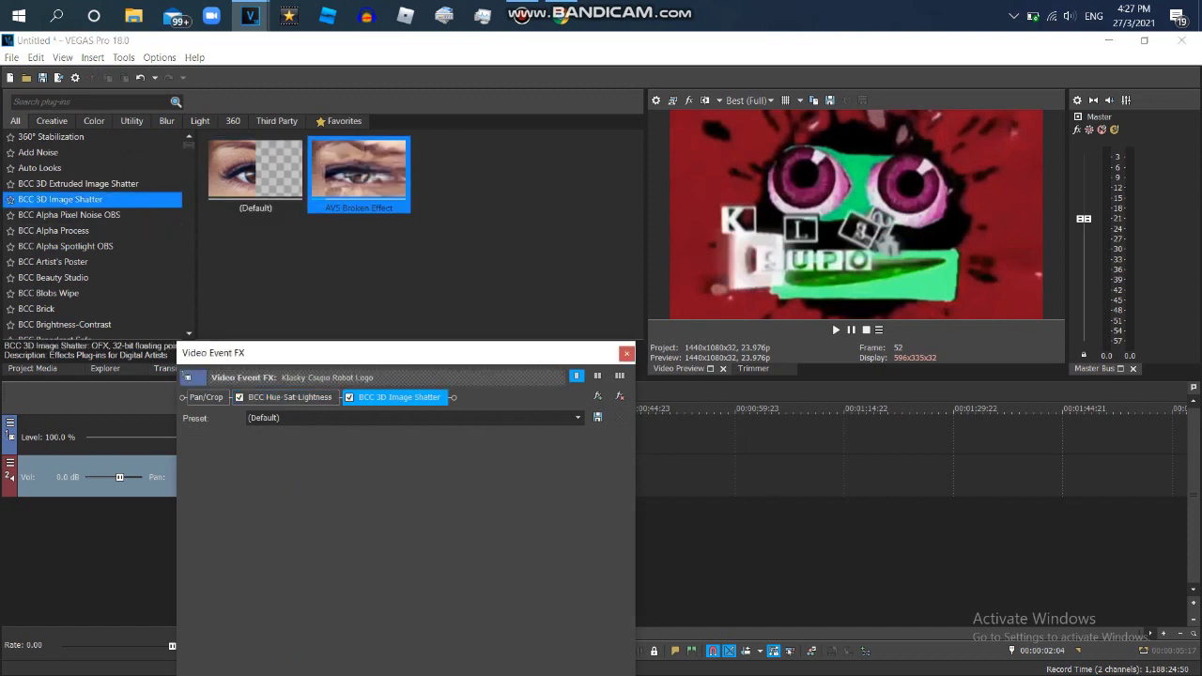
click(627, 353)
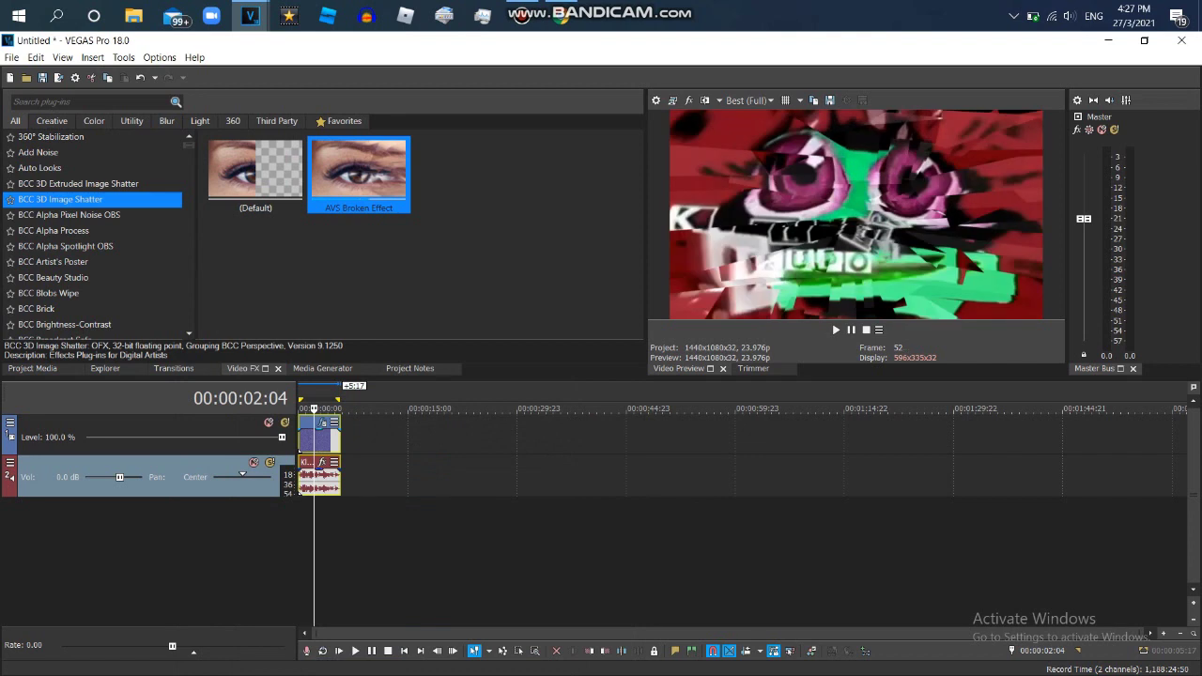
Step: Set the logo audio event's time stretch method to Elastique with the Pro stretch attributes, and shift its pitch by +16
right_click(320, 475)
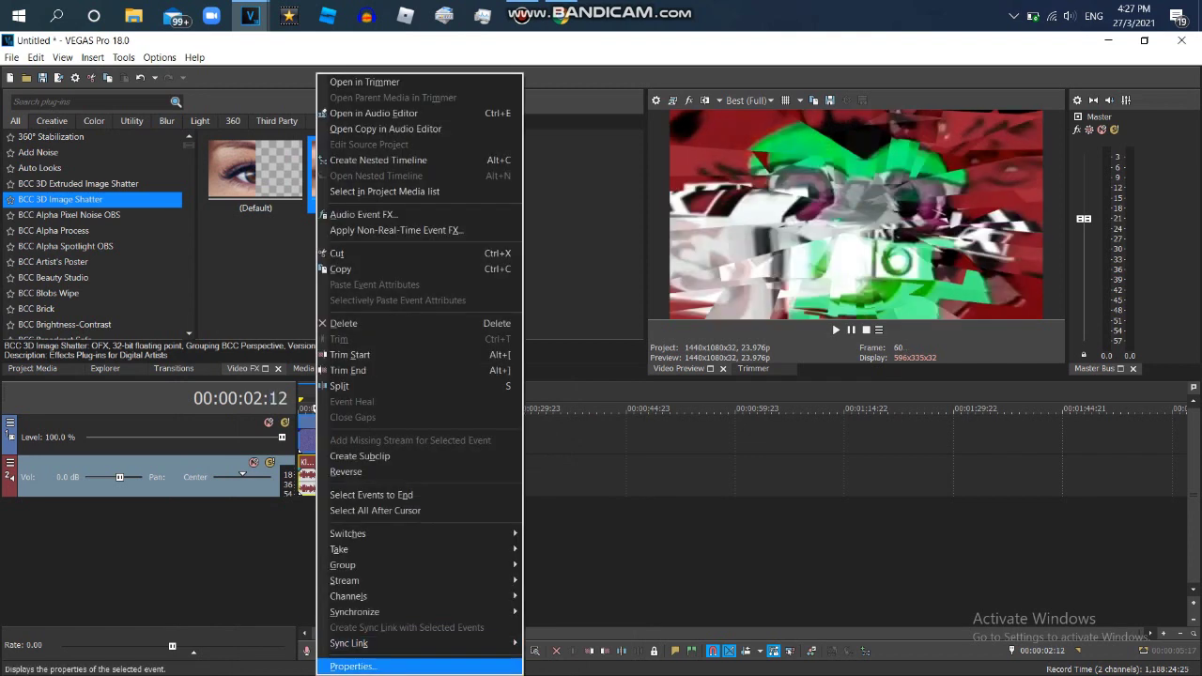
click(362, 665)
click(644, 293)
click(644, 326)
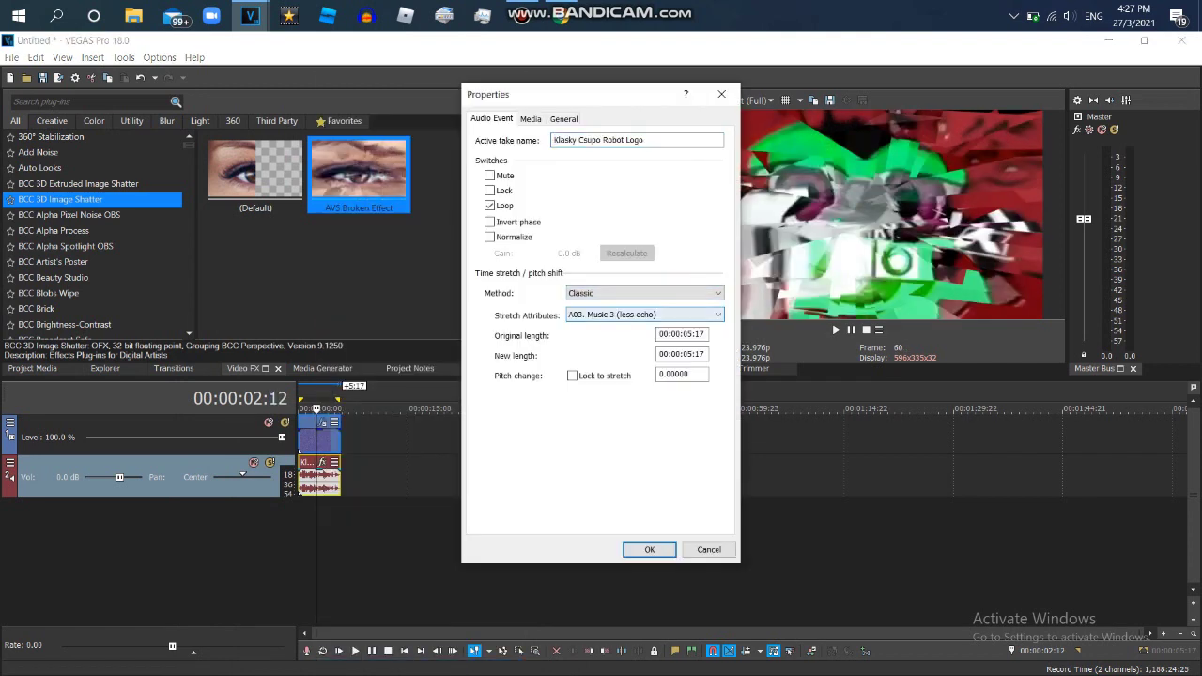
click(644, 314)
click(645, 328)
click(645, 293)
click(644, 303)
click(644, 315)
click(644, 328)
double_click(674, 375)
click(650, 551)
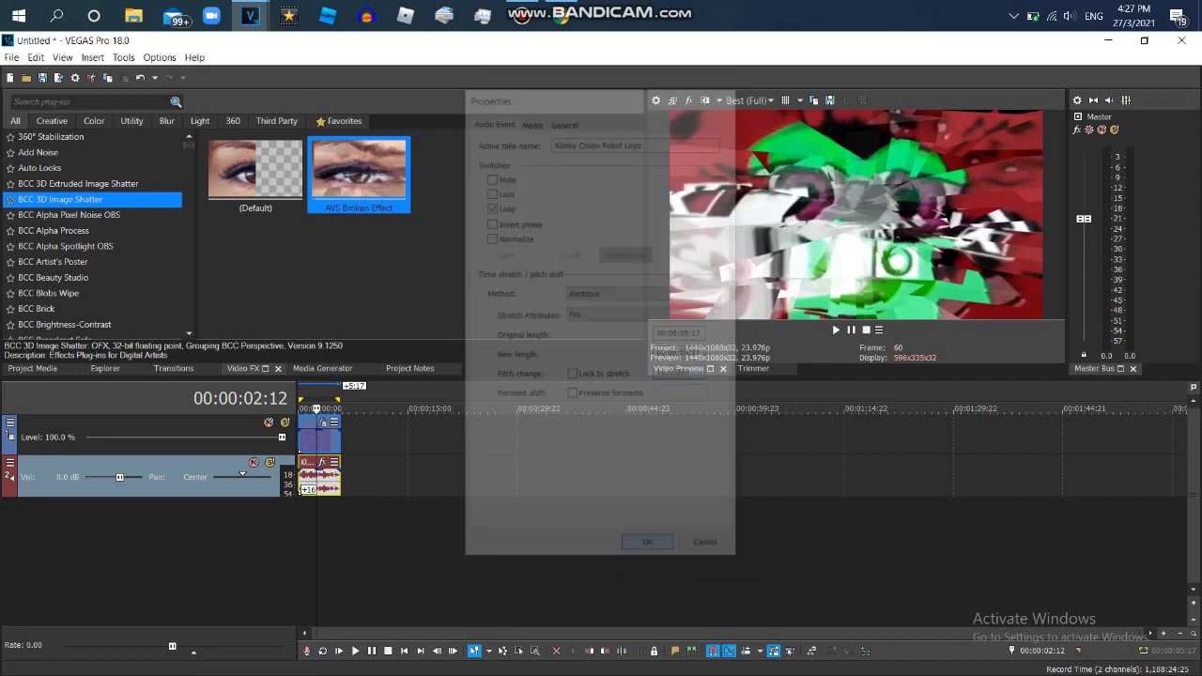
Step: Place Klasky Csupo Robot Logo.mp4 again directly after the first logo event, checking the Broken Blowing reference video in Chrome along the way
click(33, 369)
click(245, 235)
drag(150, 140, 343, 438)
click(560, 16)
key(ctrl+Tab)
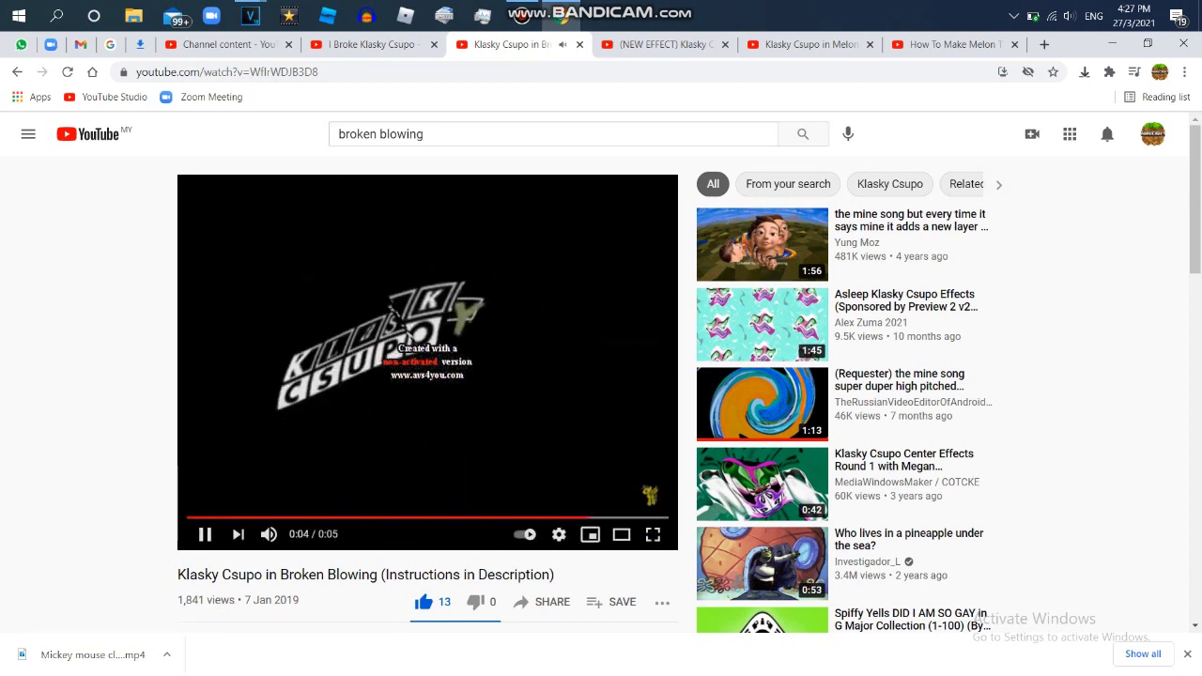
mouse_move(250, 15)
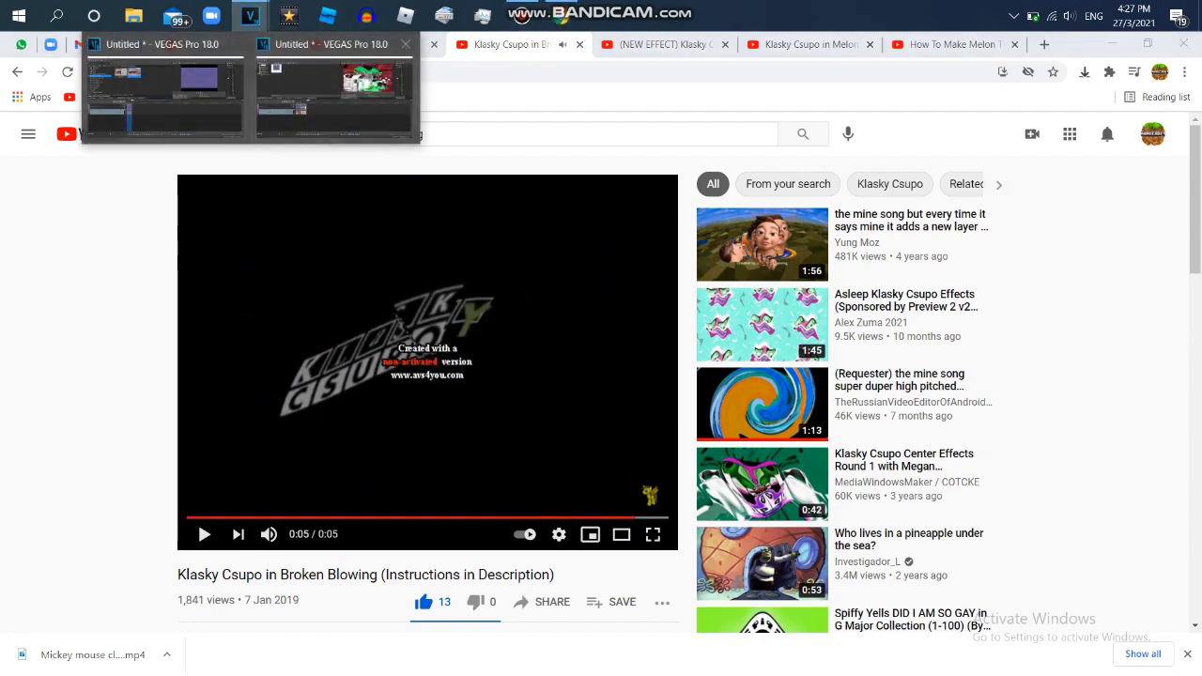
click(335, 85)
drag(150, 136, 385, 442)
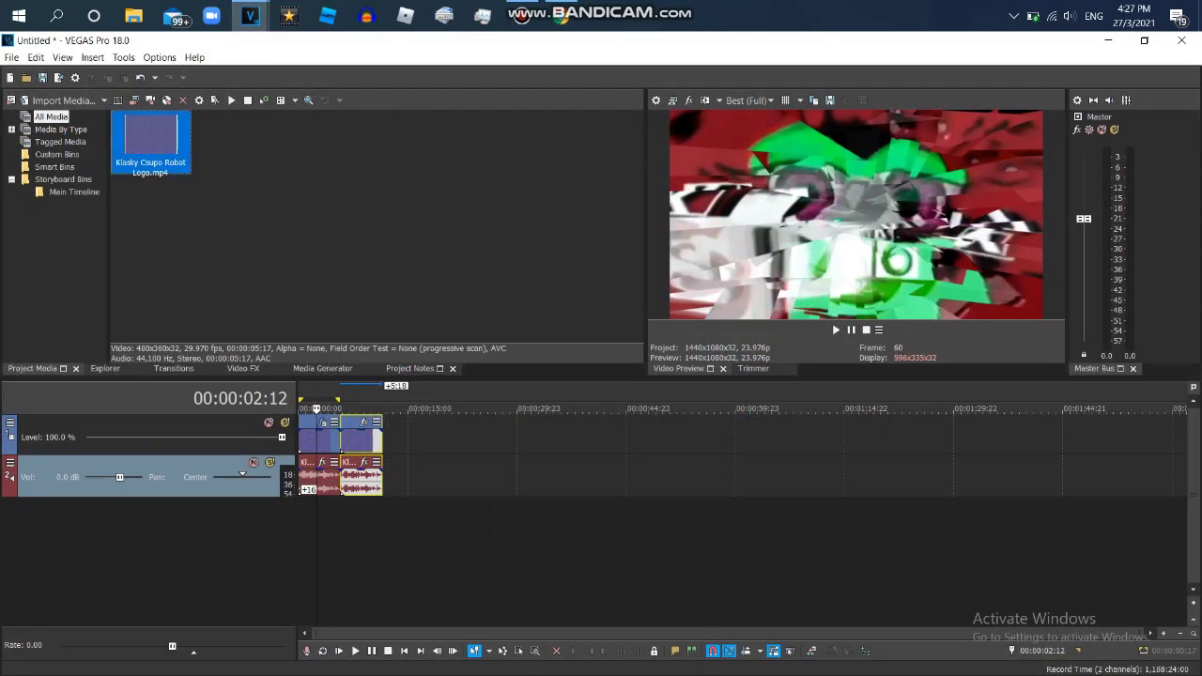
Step: Match the second logo video event's pan/crop frame to the output aspect ratio
click(355, 442)
click(243, 369)
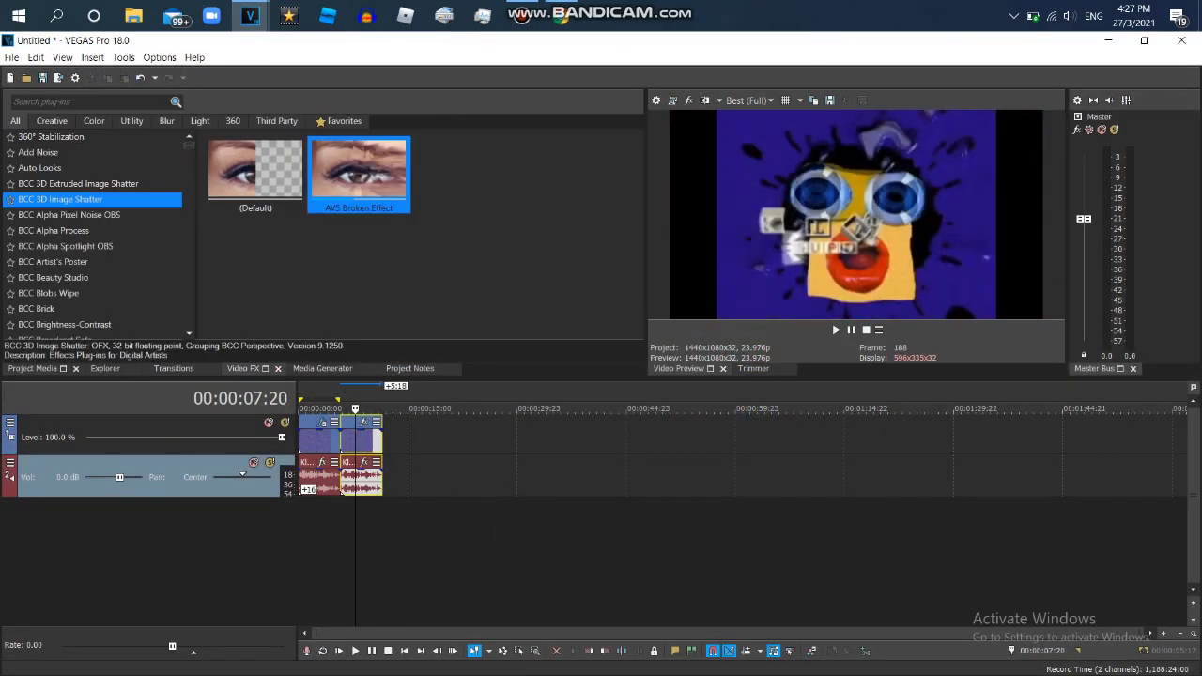
scroll(94, 235, down, 20)
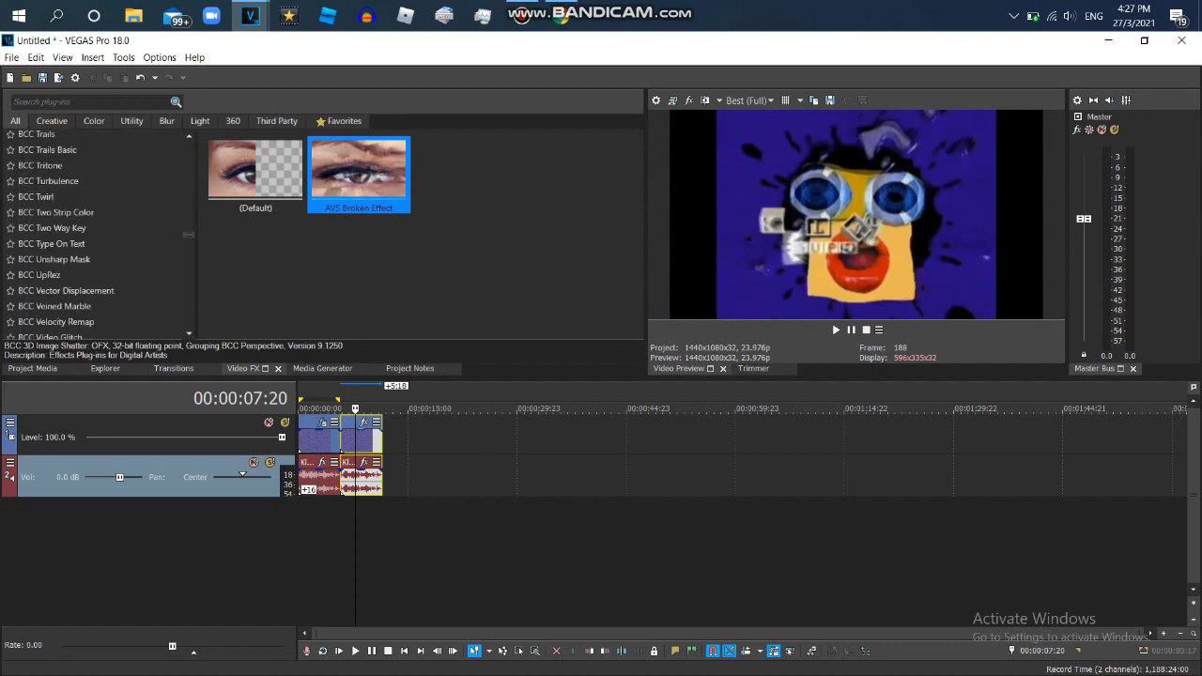
click(373, 441)
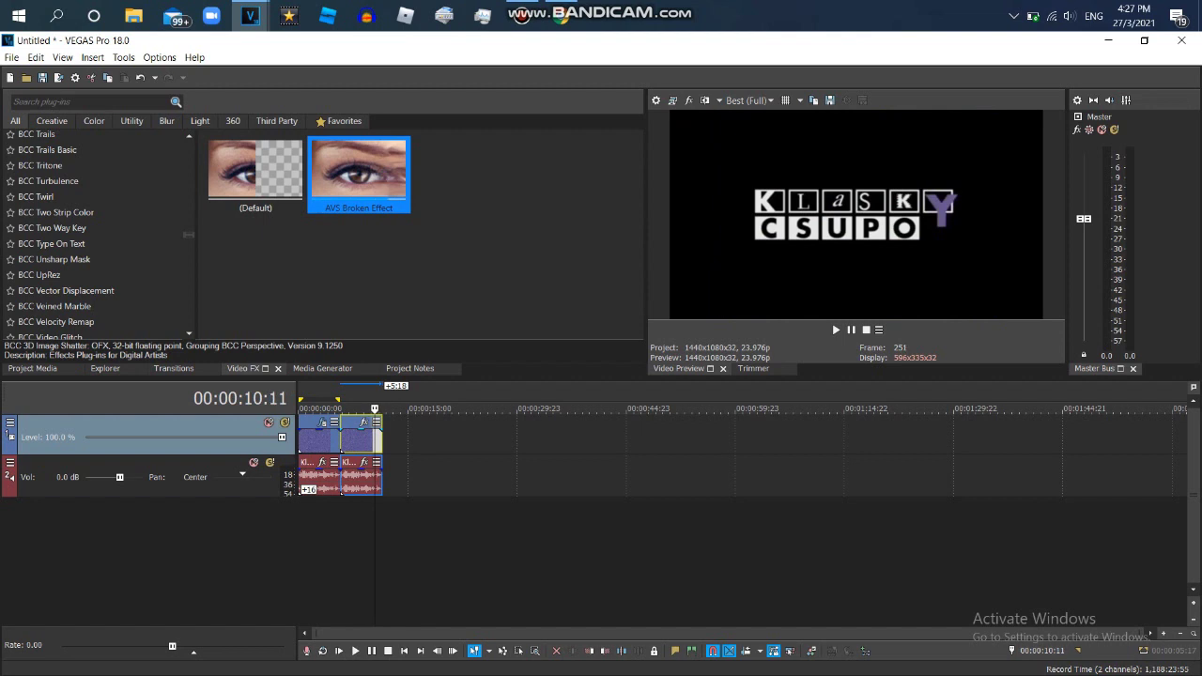
right_click(376, 427)
click(430, 619)
right_click(592, 487)
click(658, 556)
click(626, 353)
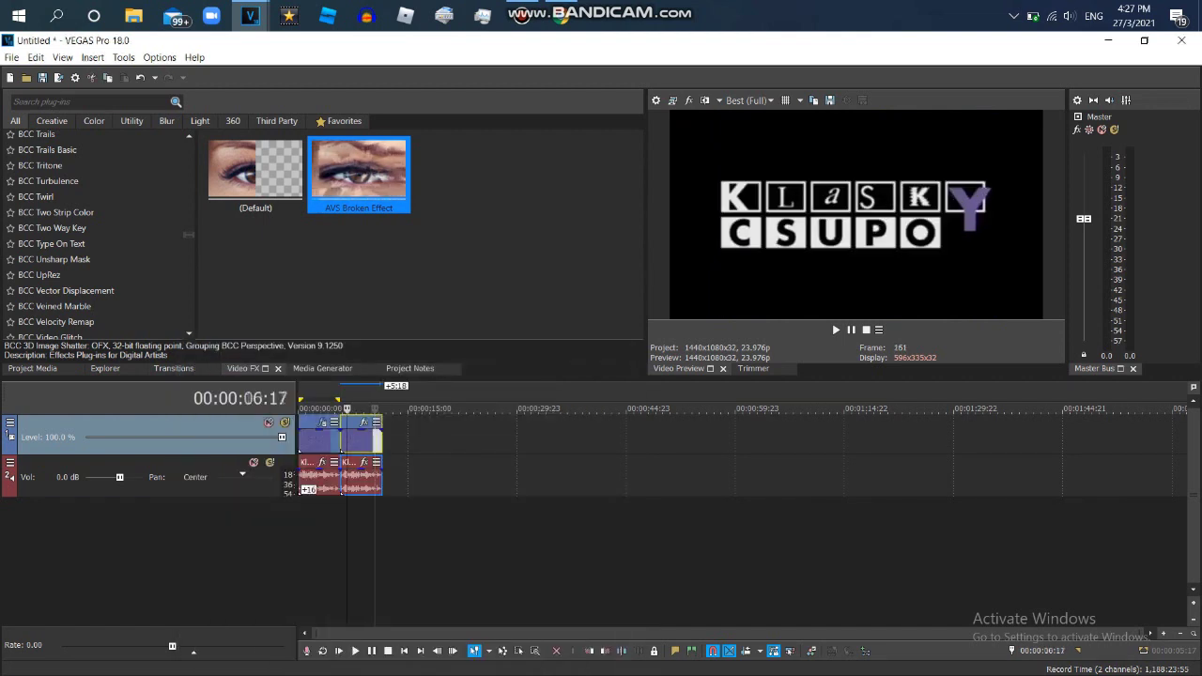
Step: Add the Deform effect with the -100 Zoom preset to the second logo video event and set its Amount to 0.500
click(347, 440)
drag(189, 235, 189, 254)
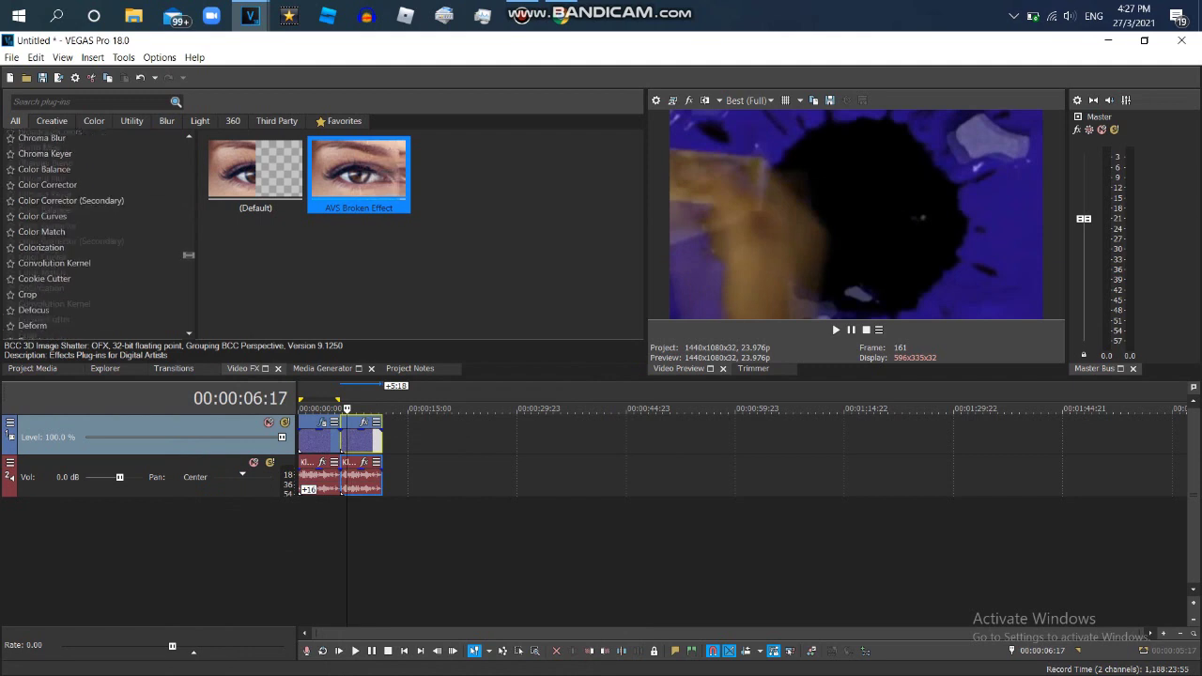
scroll(94, 235, down, 4)
click(85, 185)
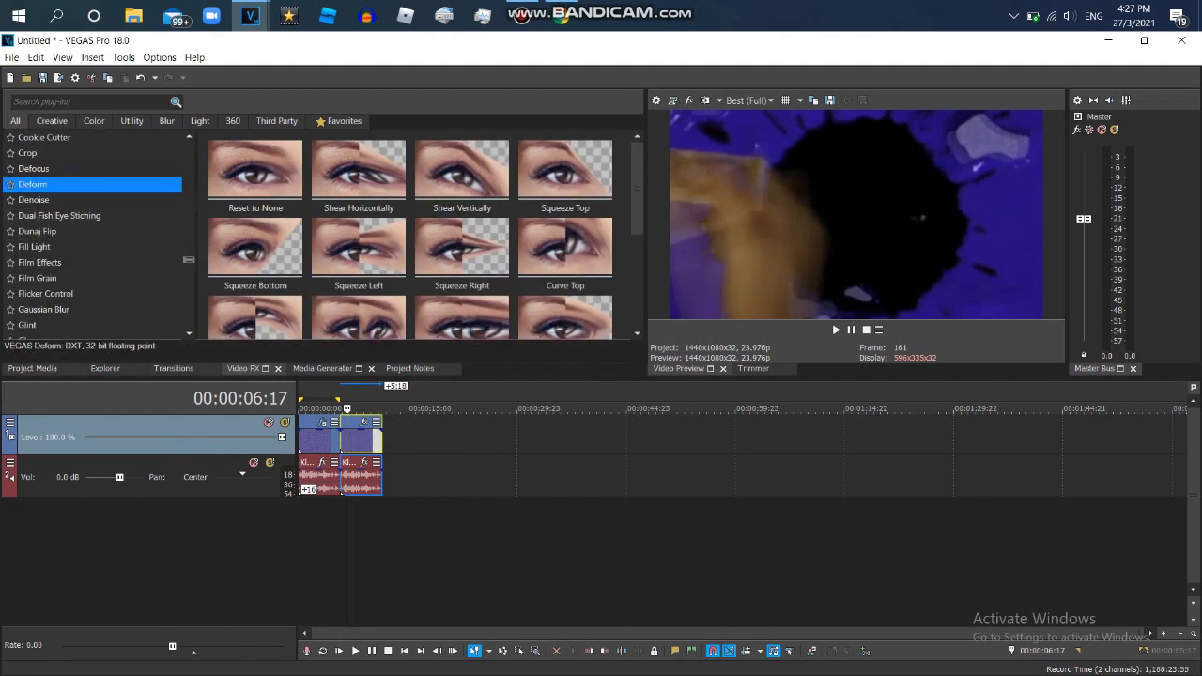
scroll(564, 197, down, 3)
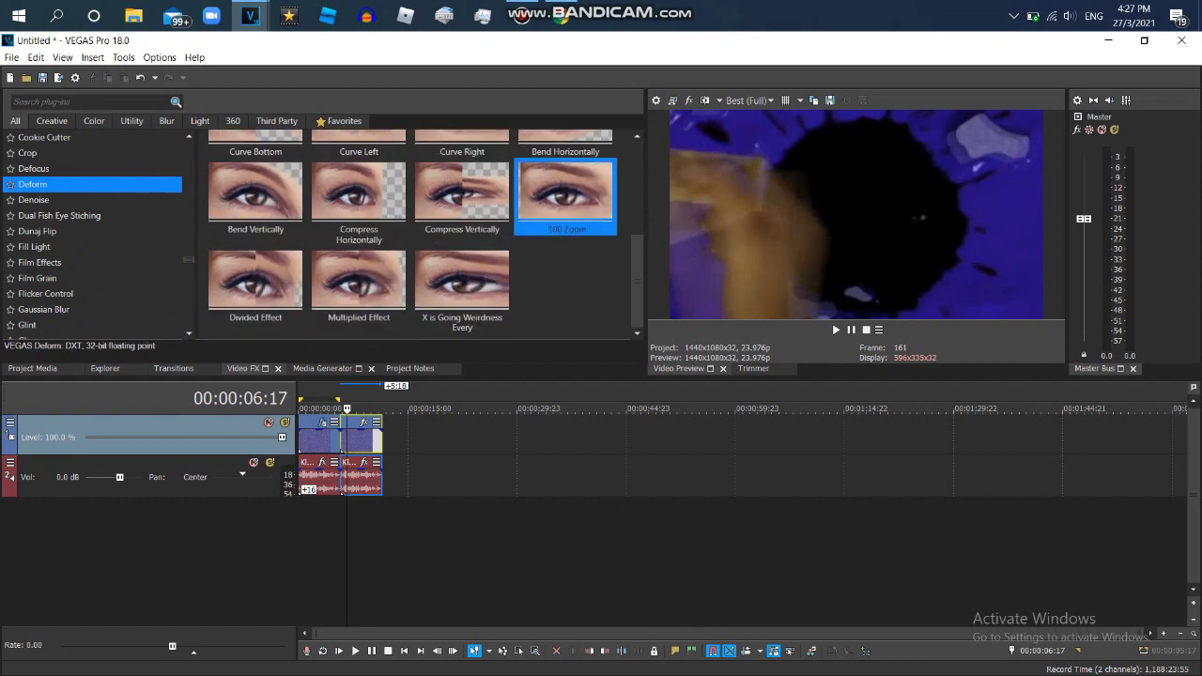
drag(565, 195, 360, 440)
drag(301, 464, 322, 464)
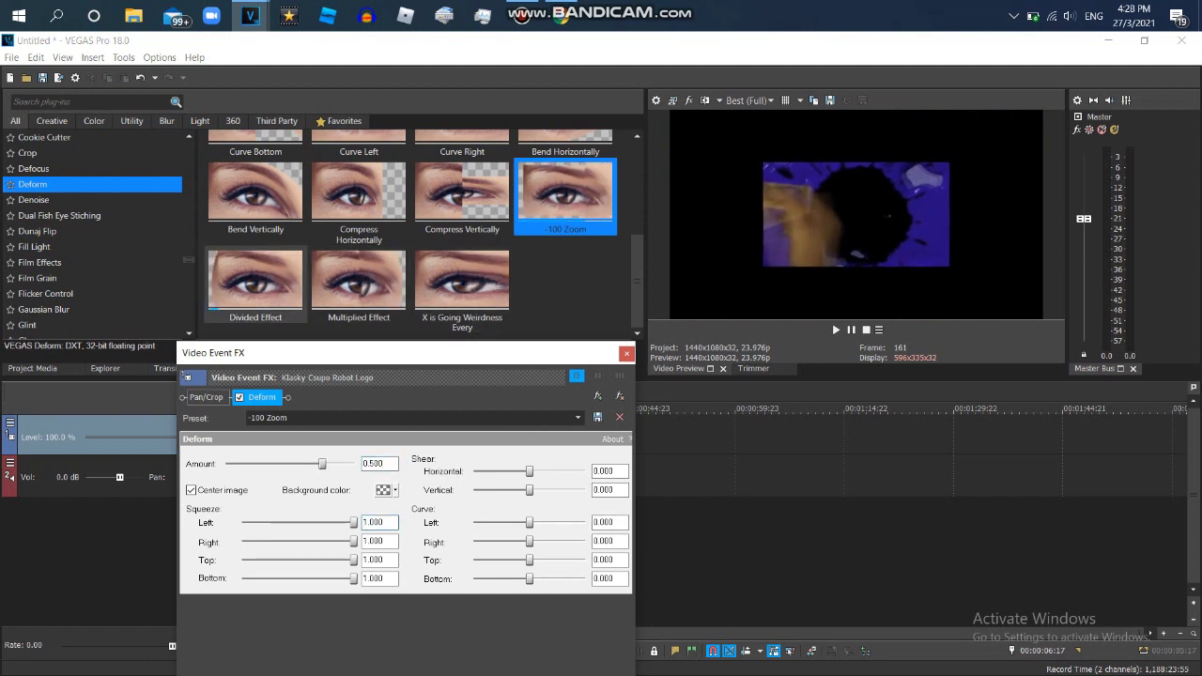
click(627, 354)
Step: Add the default BCC Hue-Sat-Lightness effect to the second logo video event and adjust its Hue to turn the purple background olive green
scroll(94, 234, up, 10)
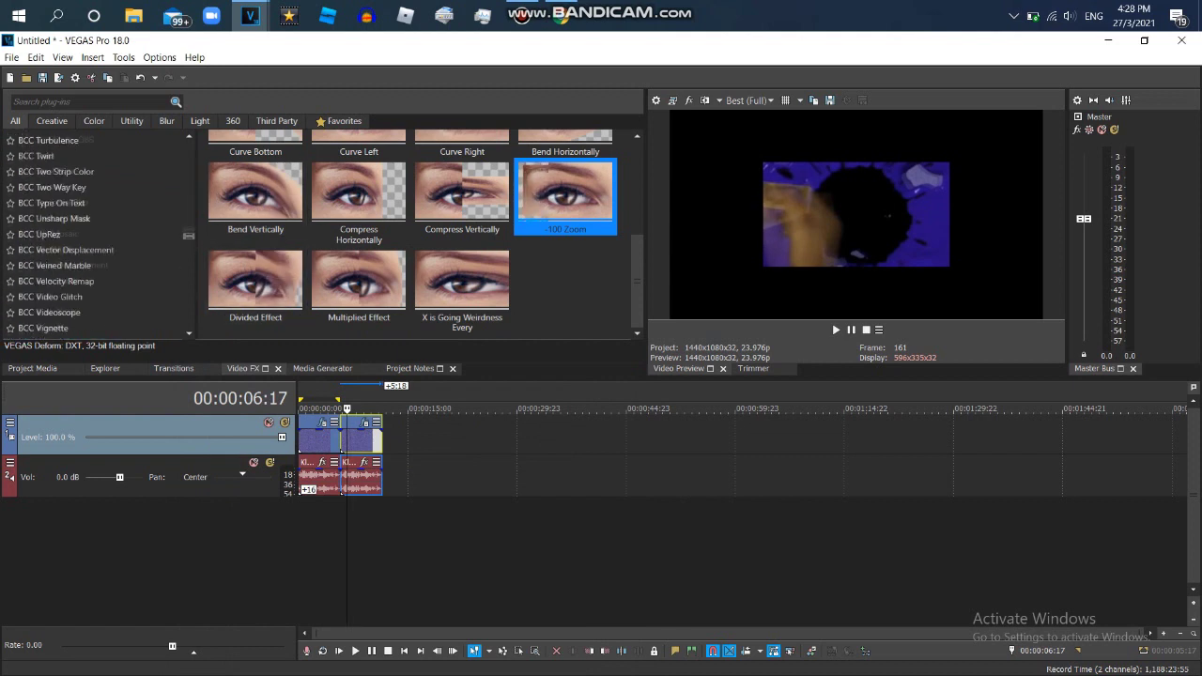
scroll(93, 235, up, 15)
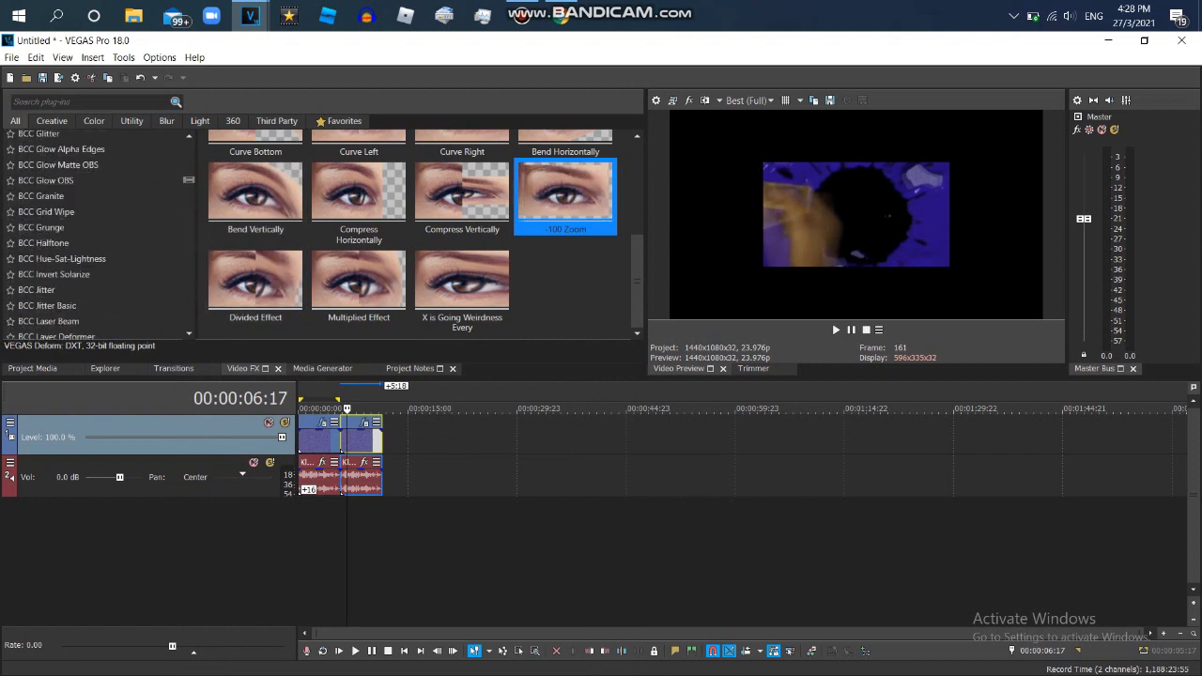
click(62, 218)
drag(256, 175, 361, 440)
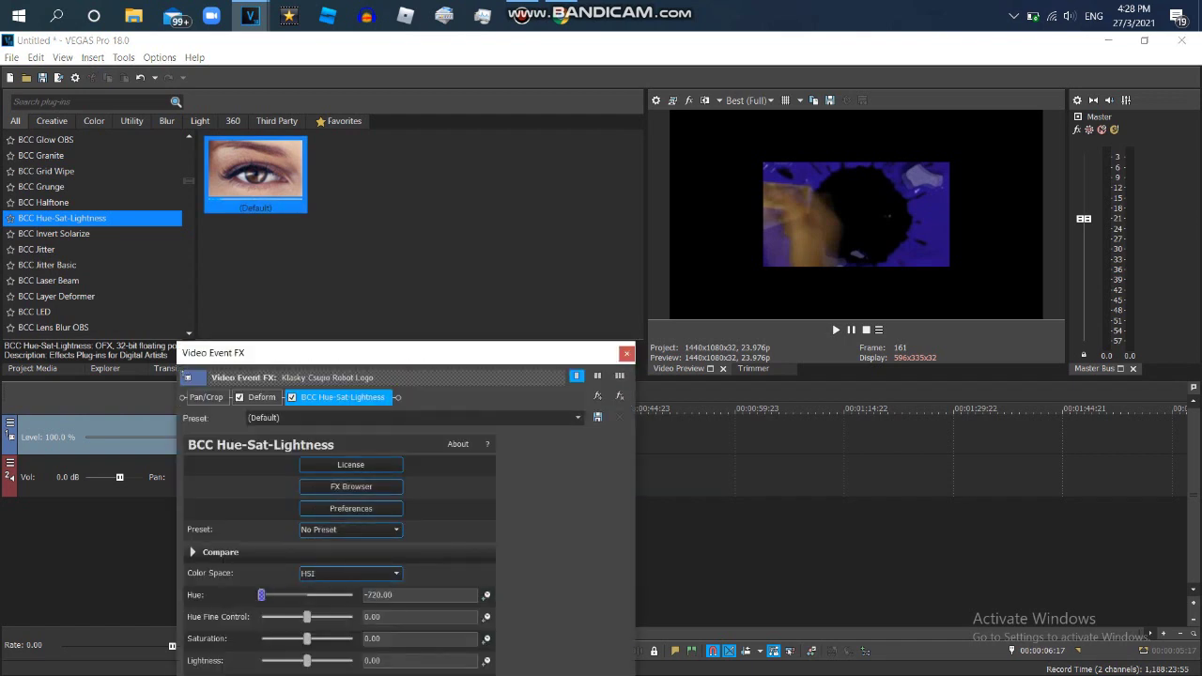
drag(261, 596, 298, 595)
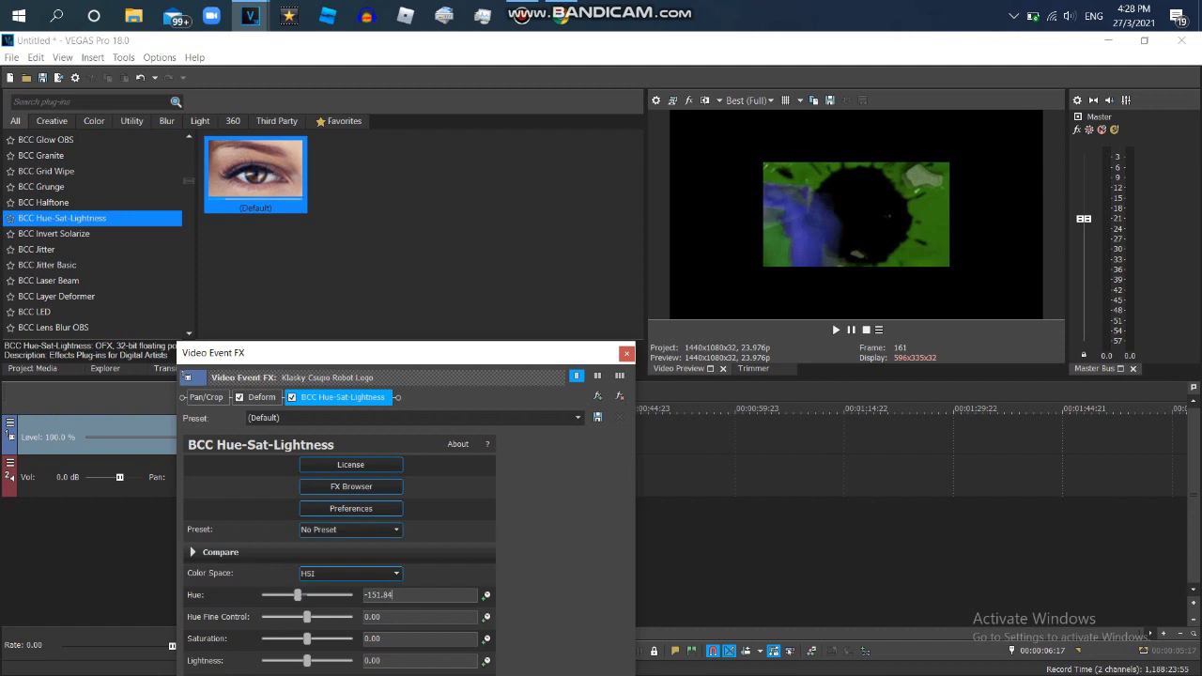
key(Return)
click(627, 353)
click(836, 330)
click(851, 330)
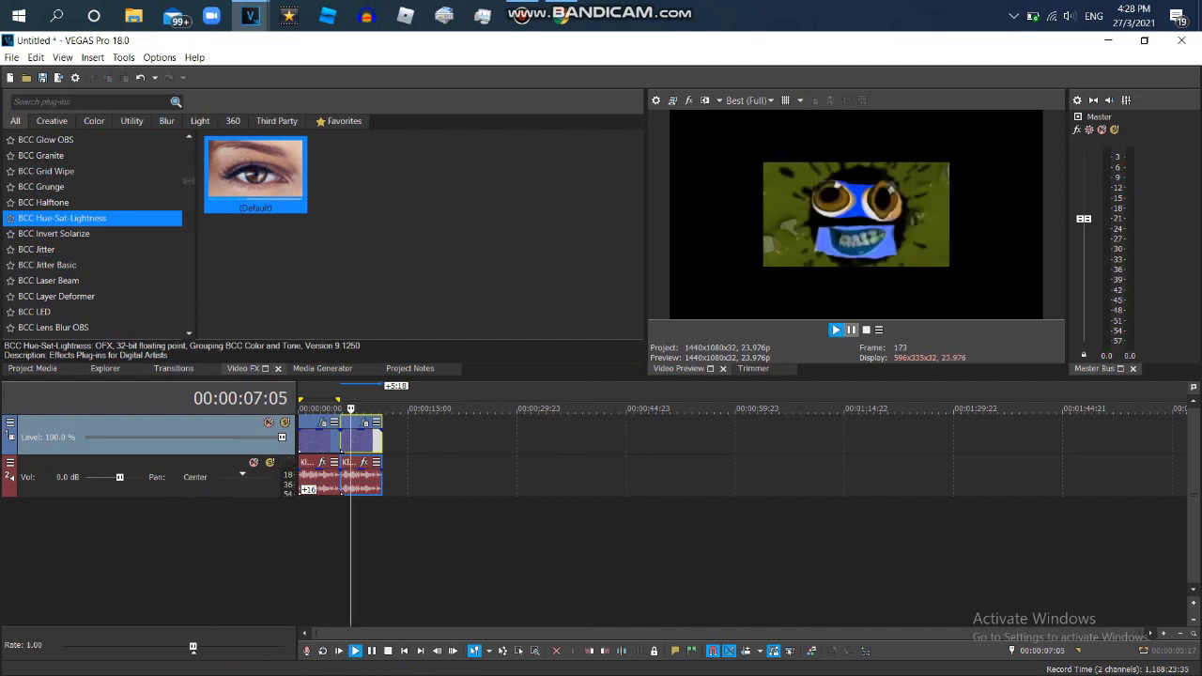
Step: Try the default BCC Wave effect on the second logo video event and remove it again
scroll(94, 249, down, 15)
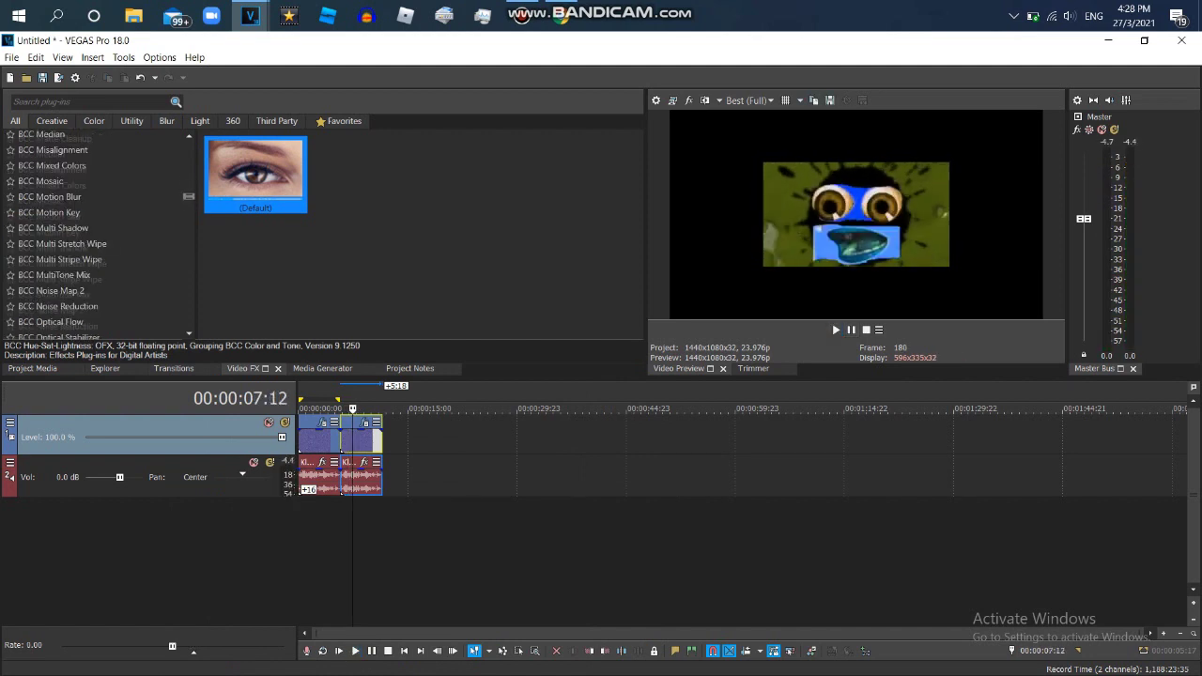
scroll(94, 234, down, 15)
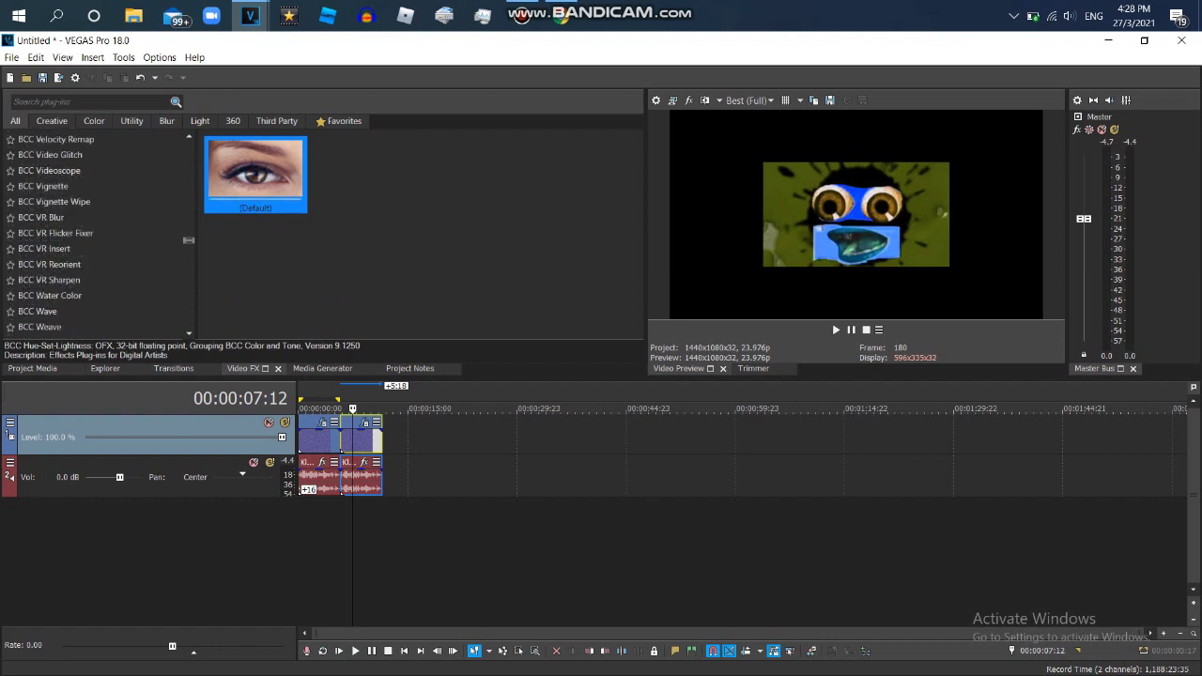
click(94, 312)
click(359, 178)
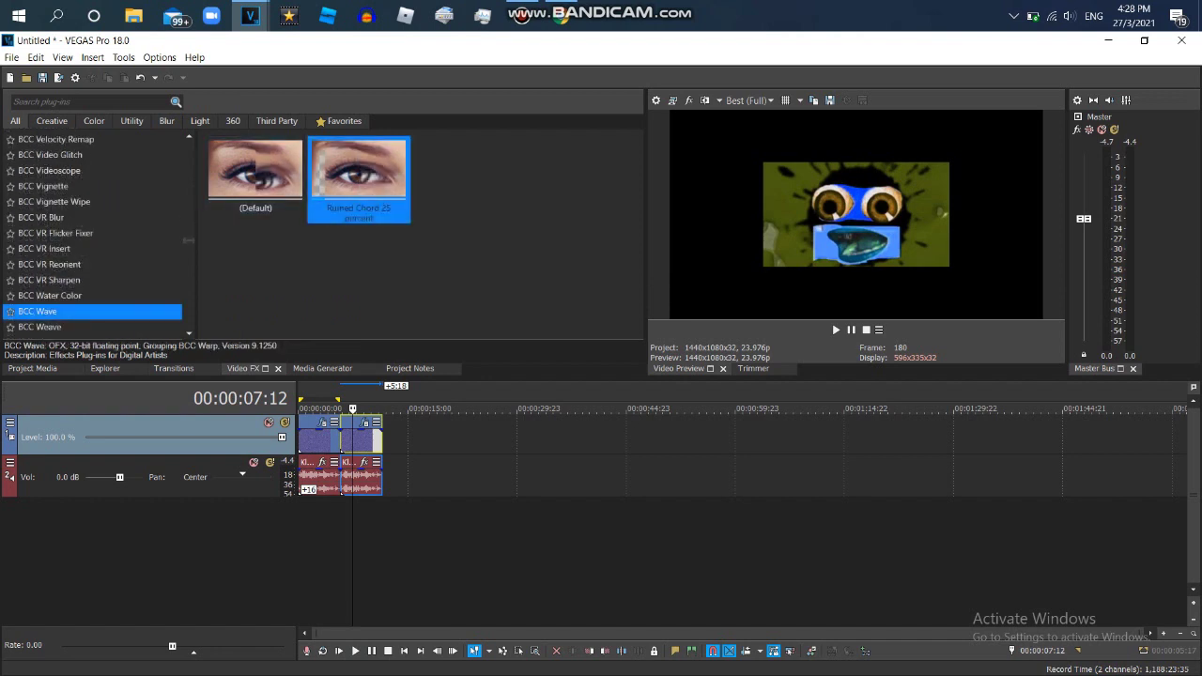
drag(255, 173, 360, 440)
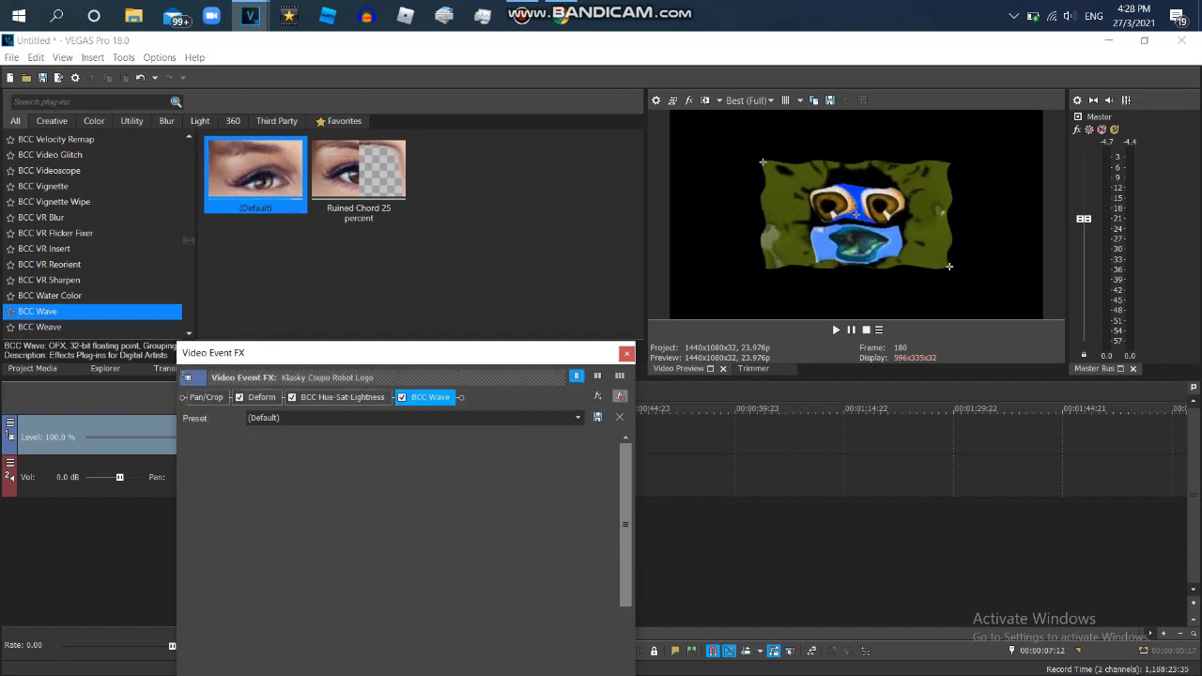
click(620, 397)
Step: Add BCC Wave with the Ruined Chord 25 percent preset to the second logo video event and set its Perpendicular Height to 300
mouse_move(359, 173)
mouse_down()
mouse_move(409, 442)
mouse_move(376, 498)
mouse_up()
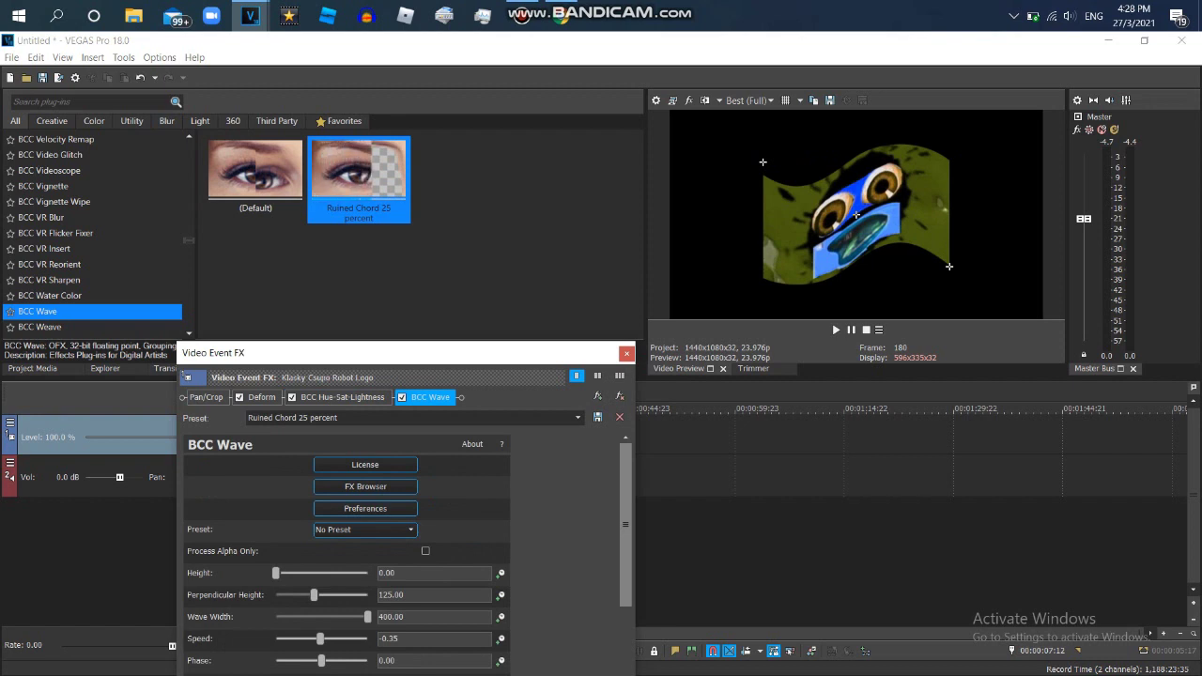
drag(314, 596, 368, 596)
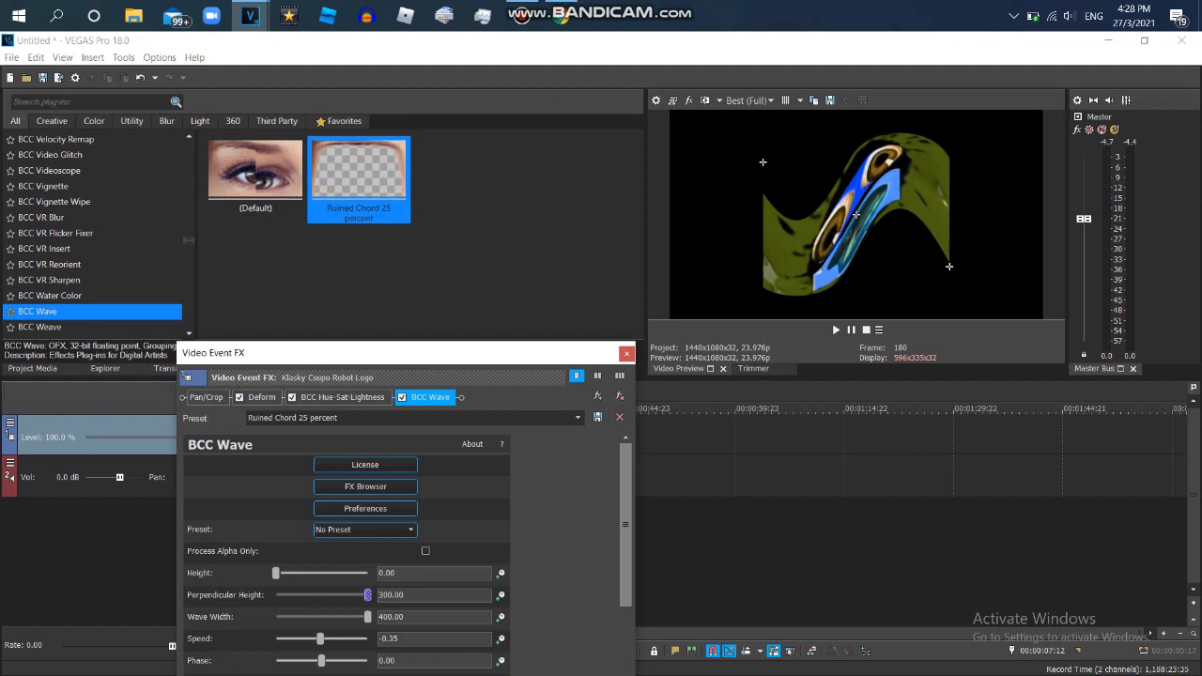
click(627, 354)
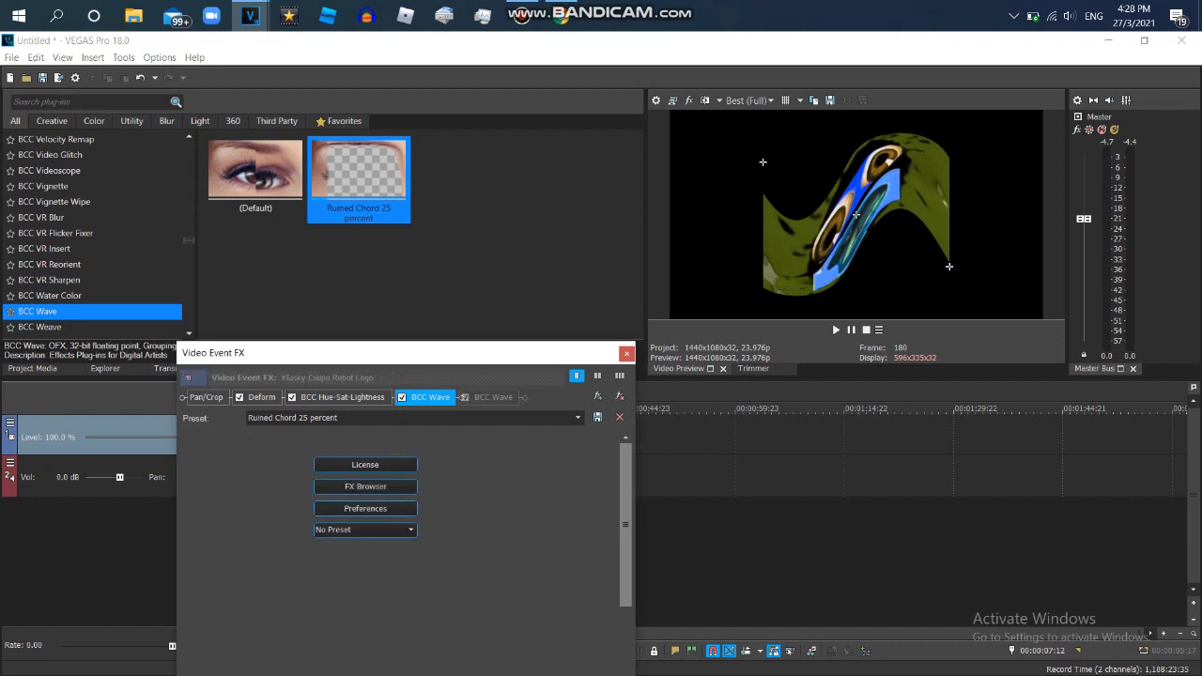
Step: Add another BCC Wave with the Ruined Chord 25 percent preset to the second logo video event and set its Wave Angle to 0
drag(443, 353, 422, 240)
double_click(372, 571)
text(0)
click(394, 549)
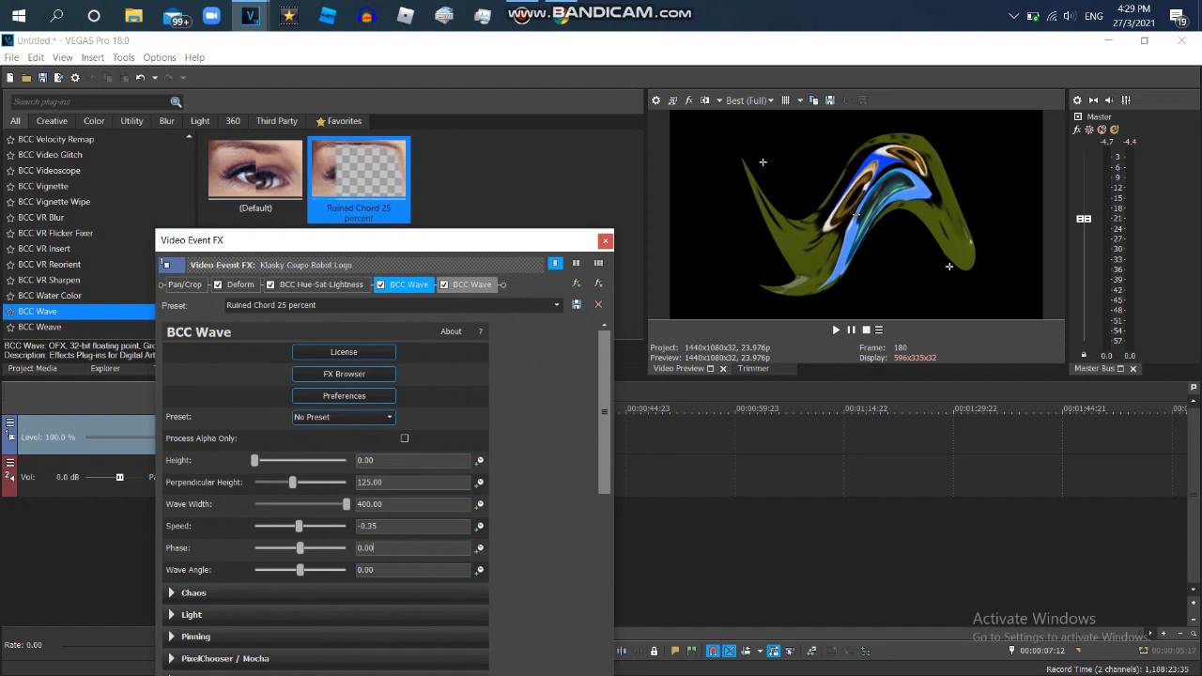
Step: Try a Phase of 5.00 on the last BCC Wave in the second logo event's effect chain and remove that effect
click(472, 285)
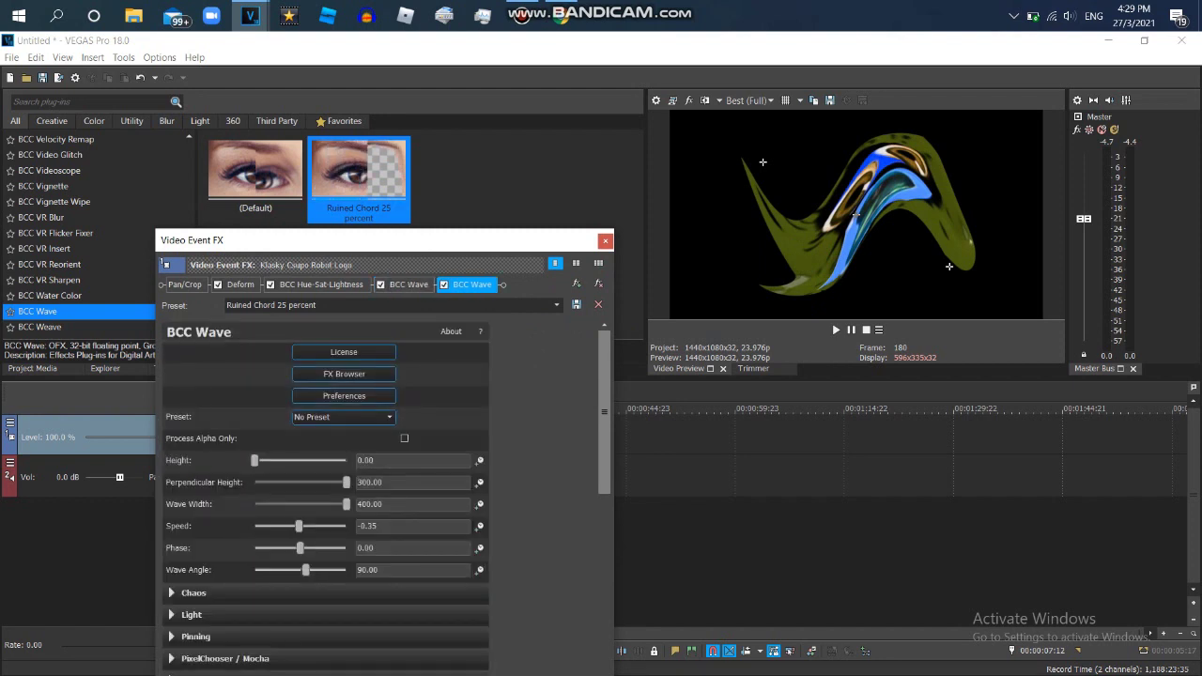
drag(299, 548, 301, 548)
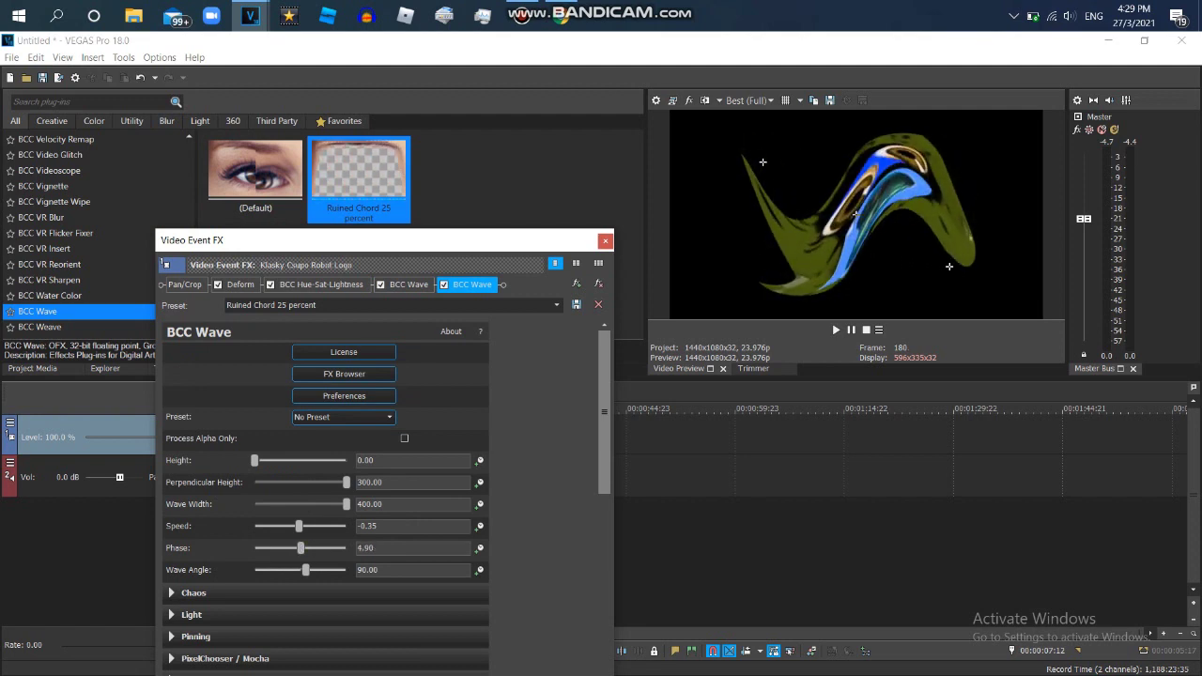
double_click(365, 548)
text(5)
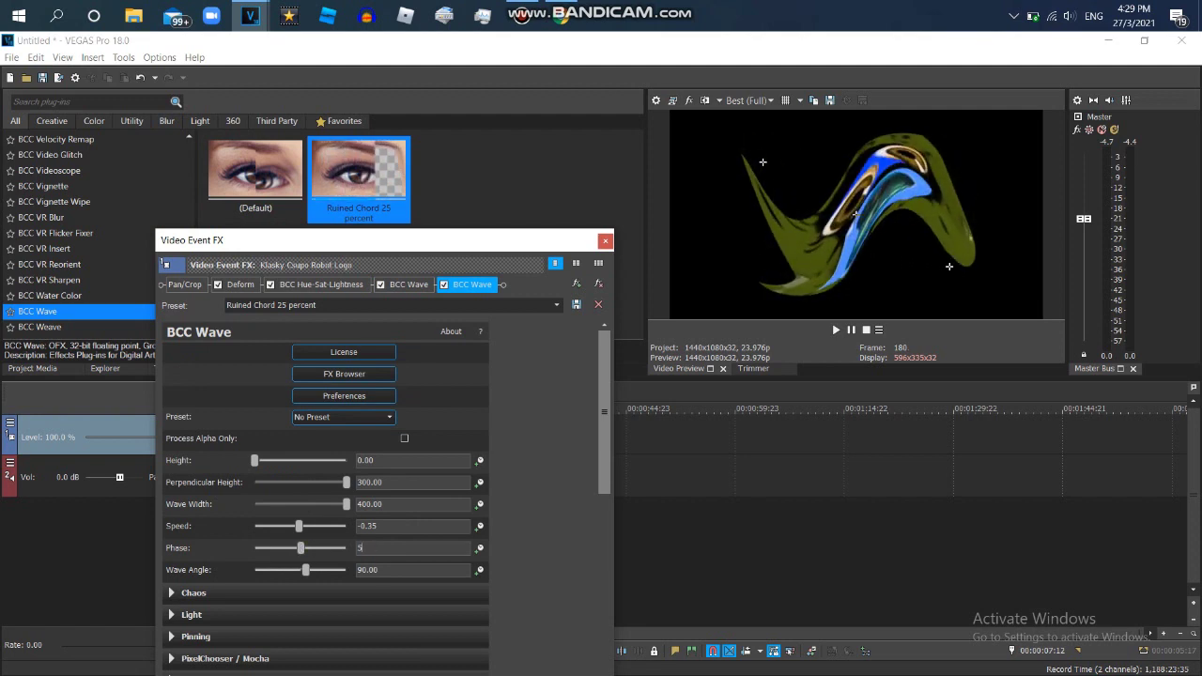
key(Tab)
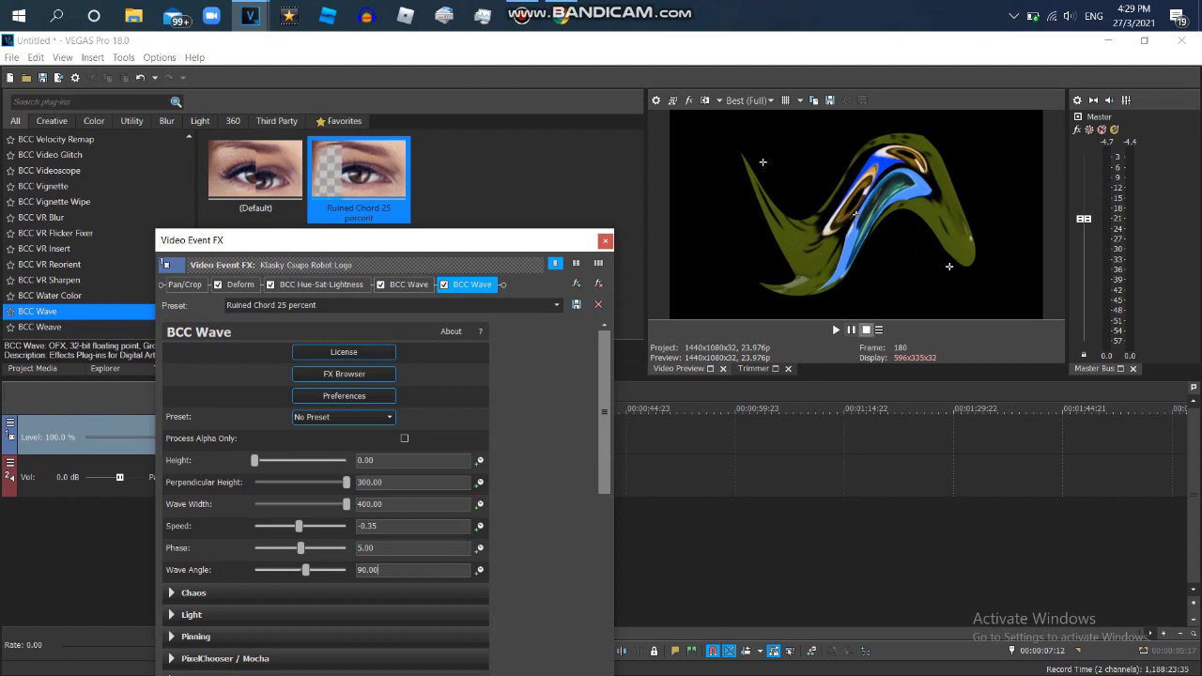
click(851, 330)
click(851, 329)
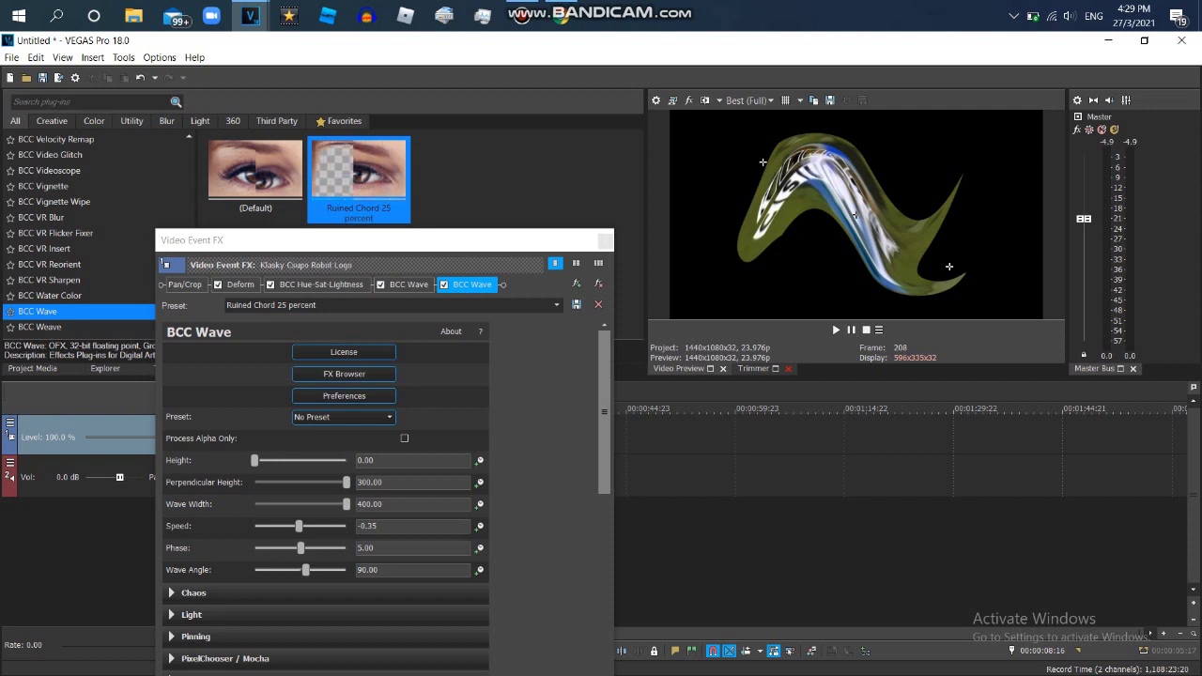
click(598, 283)
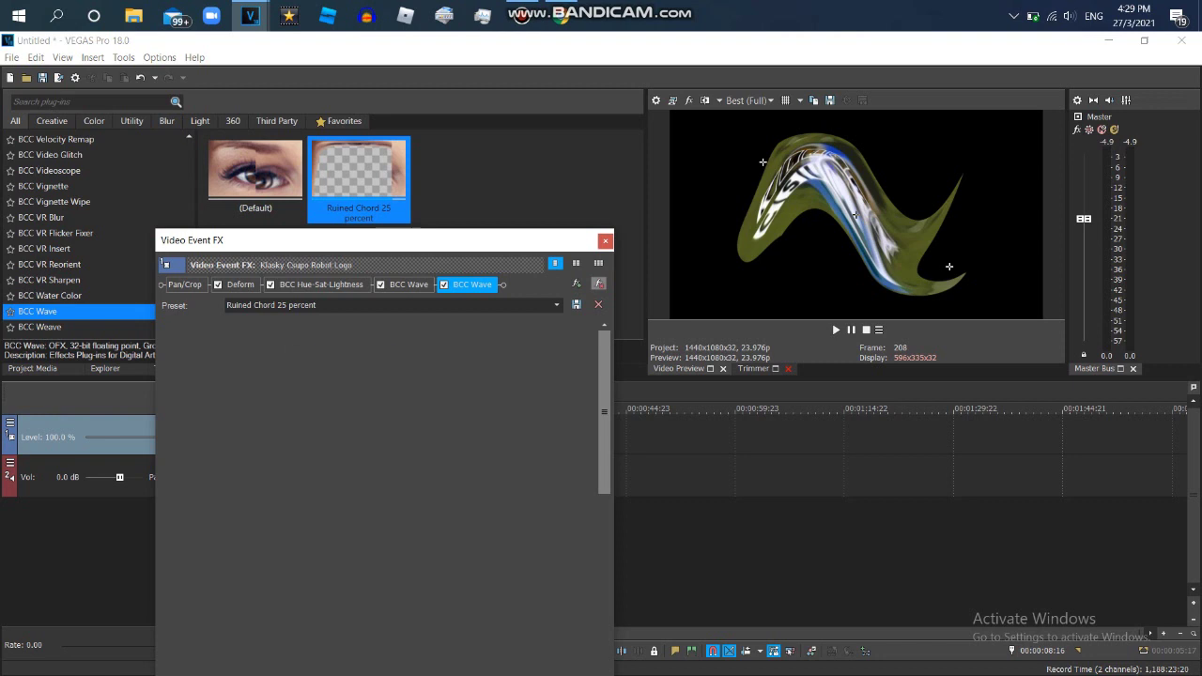
Step: Select the whole project as the playback range and move the effects window off the tracks to place the playhead at 00:00:07:17
double_click(730, 391)
key(space)
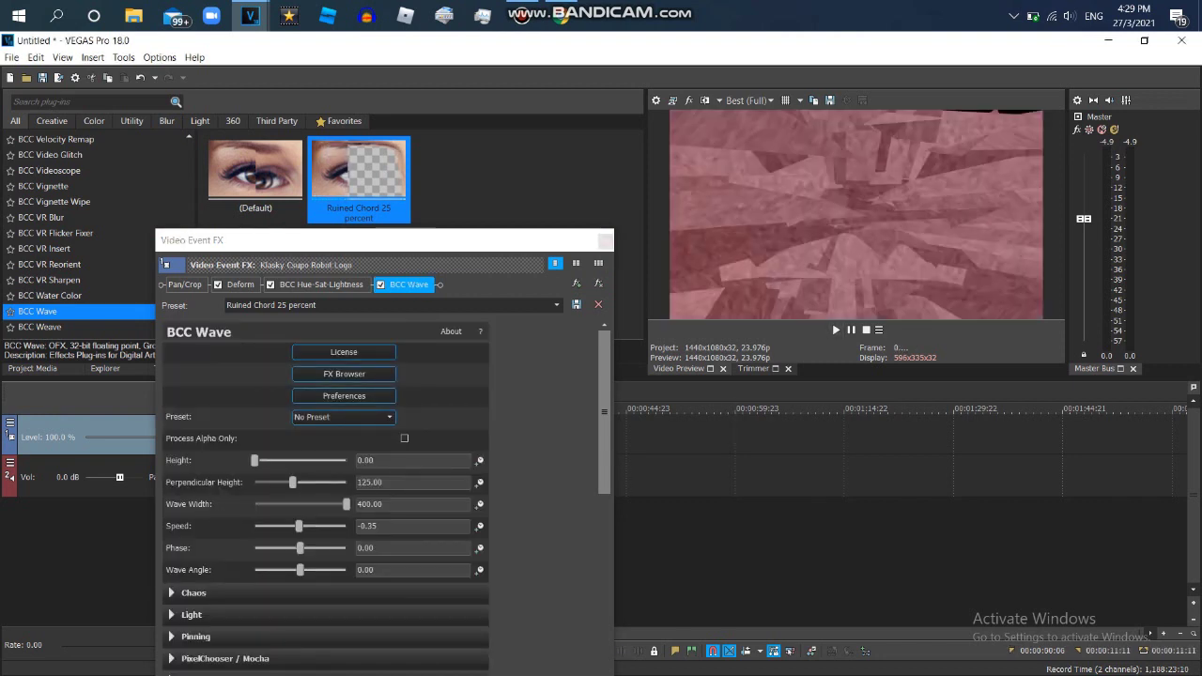
drag(485, 246, 871, 422)
click(355, 441)
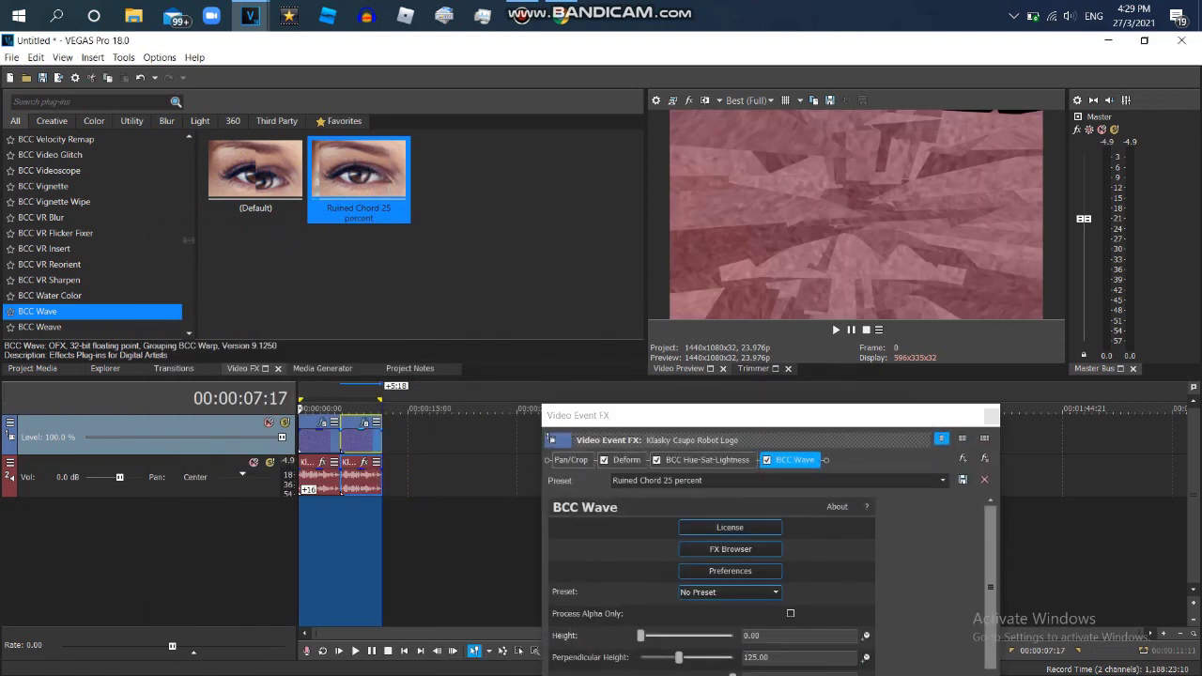
Step: Set the Wave Width of the second logo event's BCC Wave to 275
double_click(356, 441)
drag(708, 418, 271, 178)
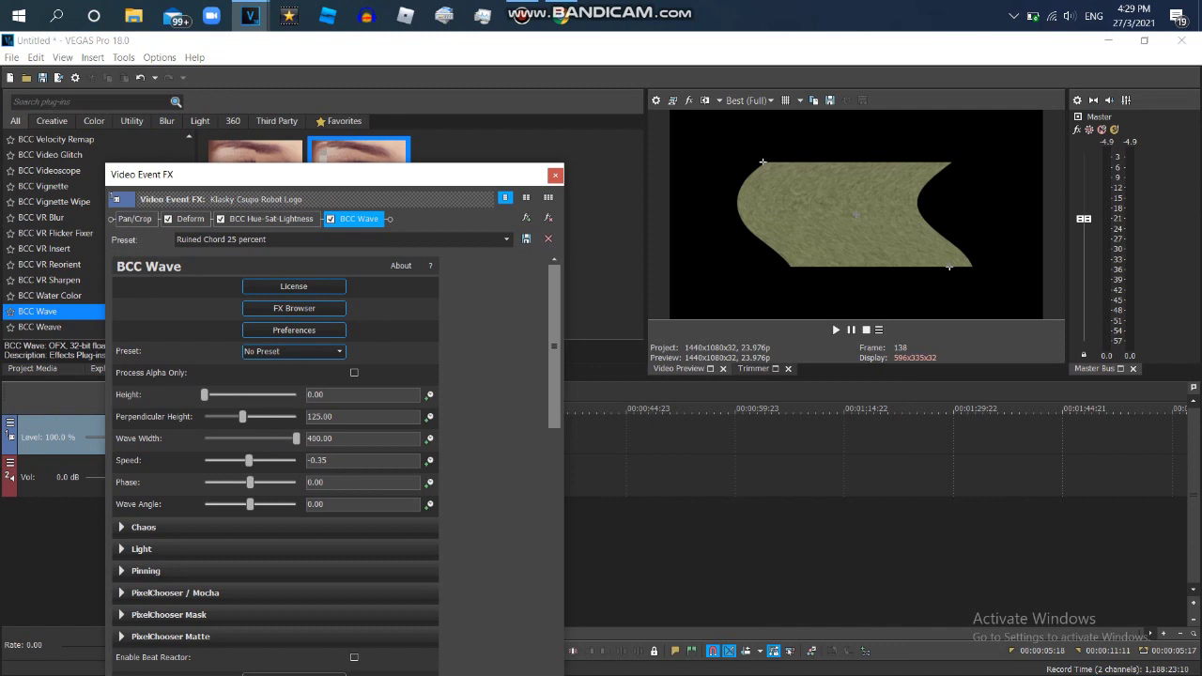
mouse_move(296, 439)
mouse_down()
mouse_move(267, 437)
mouse_move(295, 438)
mouse_up()
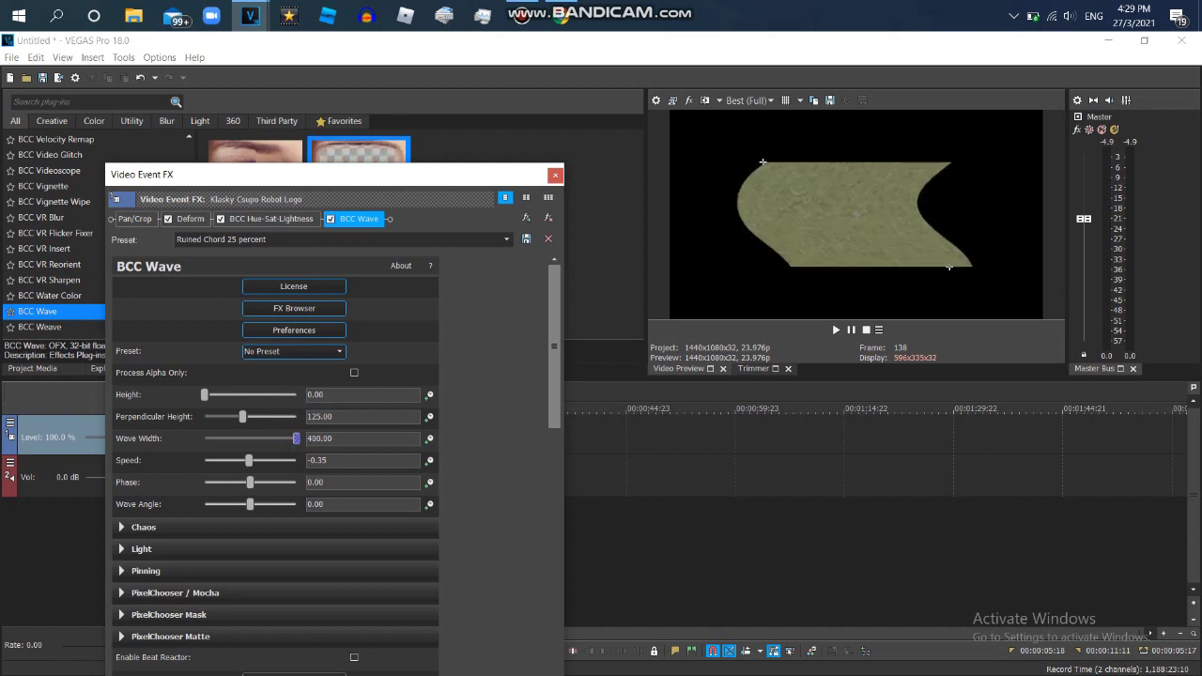
drag(296, 437, 286, 438)
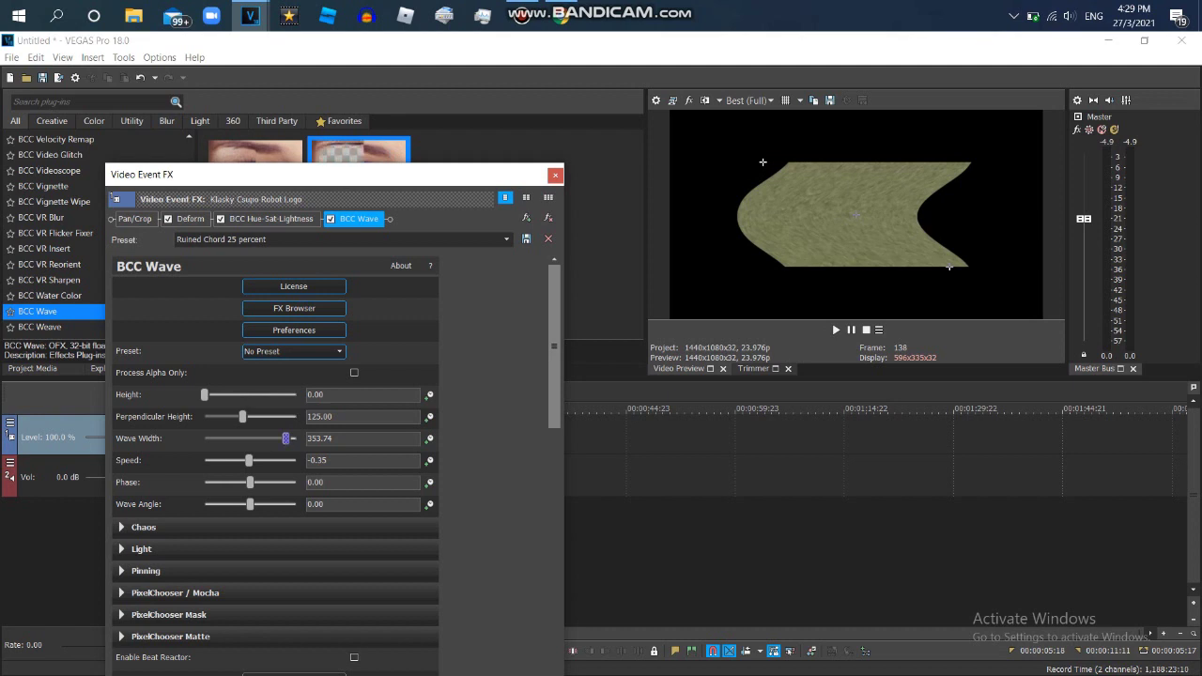
drag(285, 438, 265, 438)
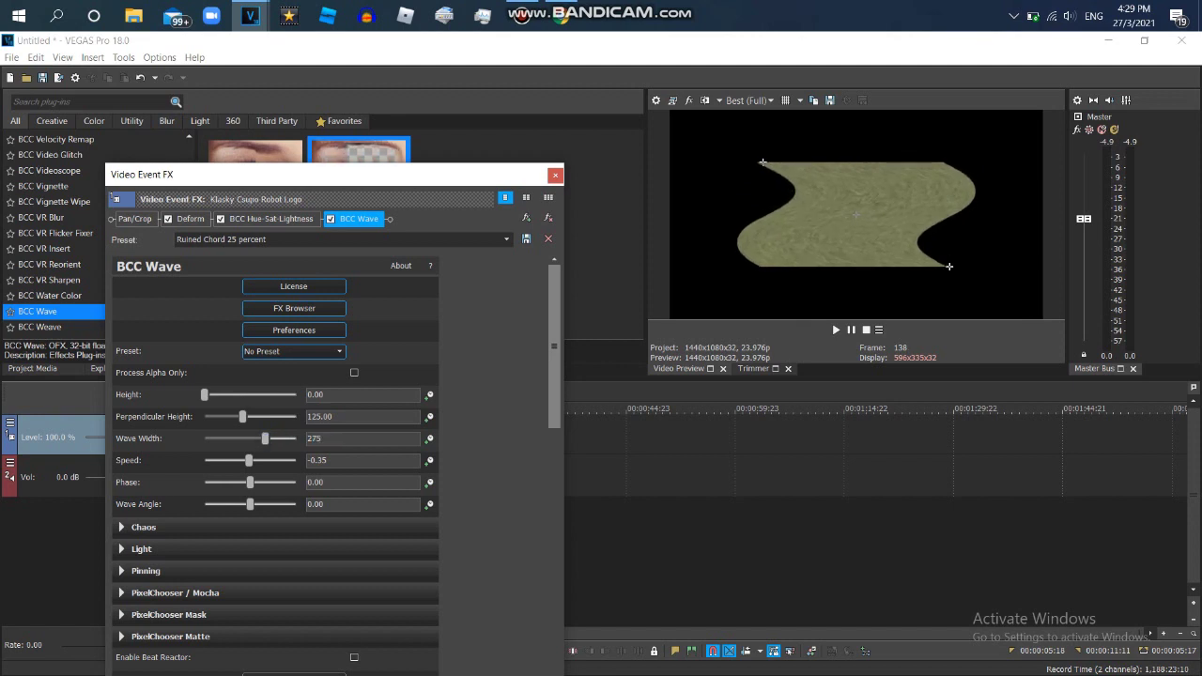
text(275)
key(Return)
Step: Save the second logo event's BCC Wave settings as a preset named Broken Blowing A
drag(382, 177, 488, 398)
drag(188, 234, 189, 316)
scroll(94, 235, up, 15)
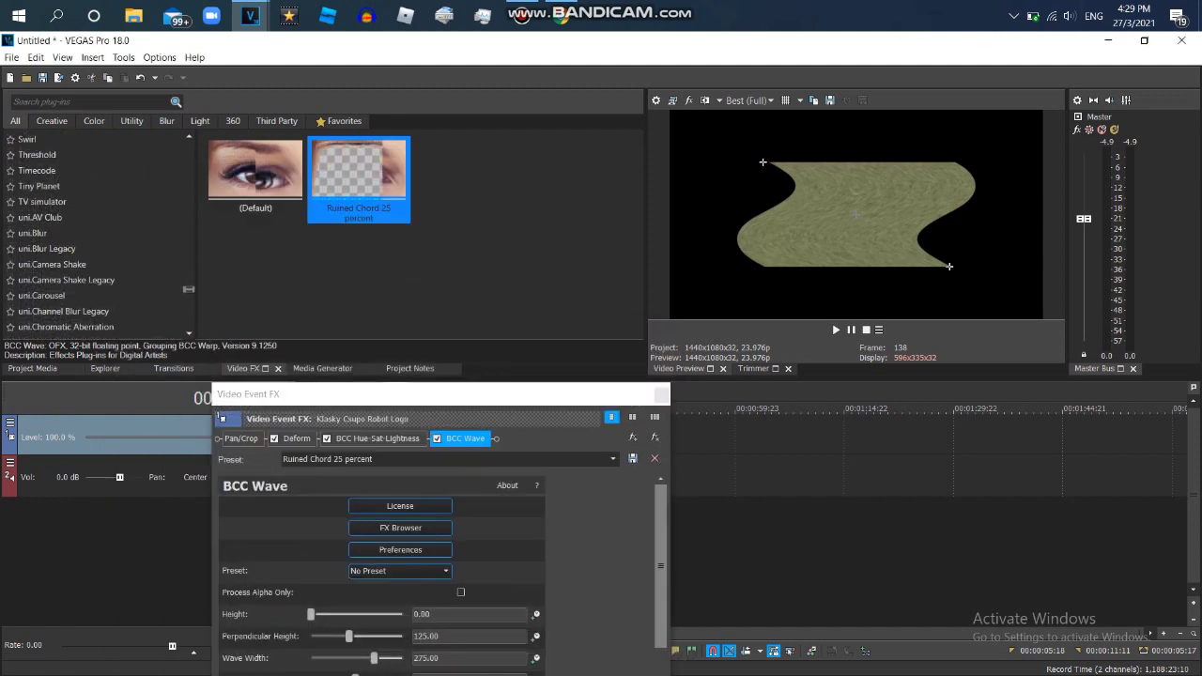
scroll(94, 264, up, 3)
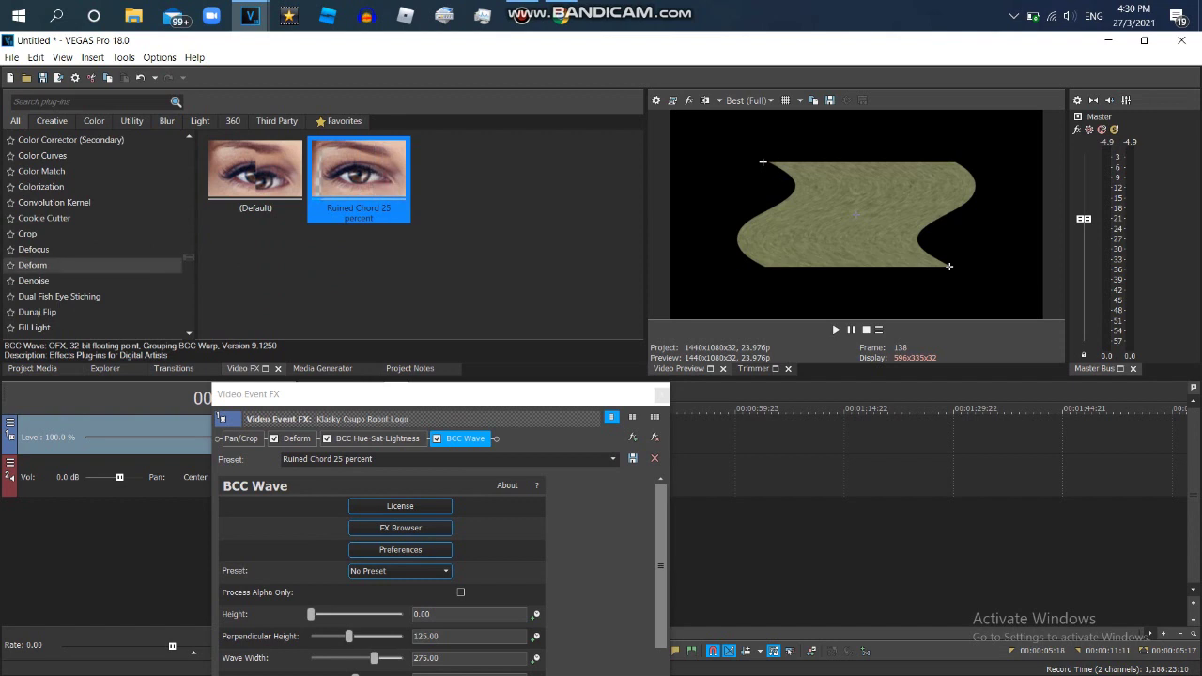
drag(504, 400, 488, 348)
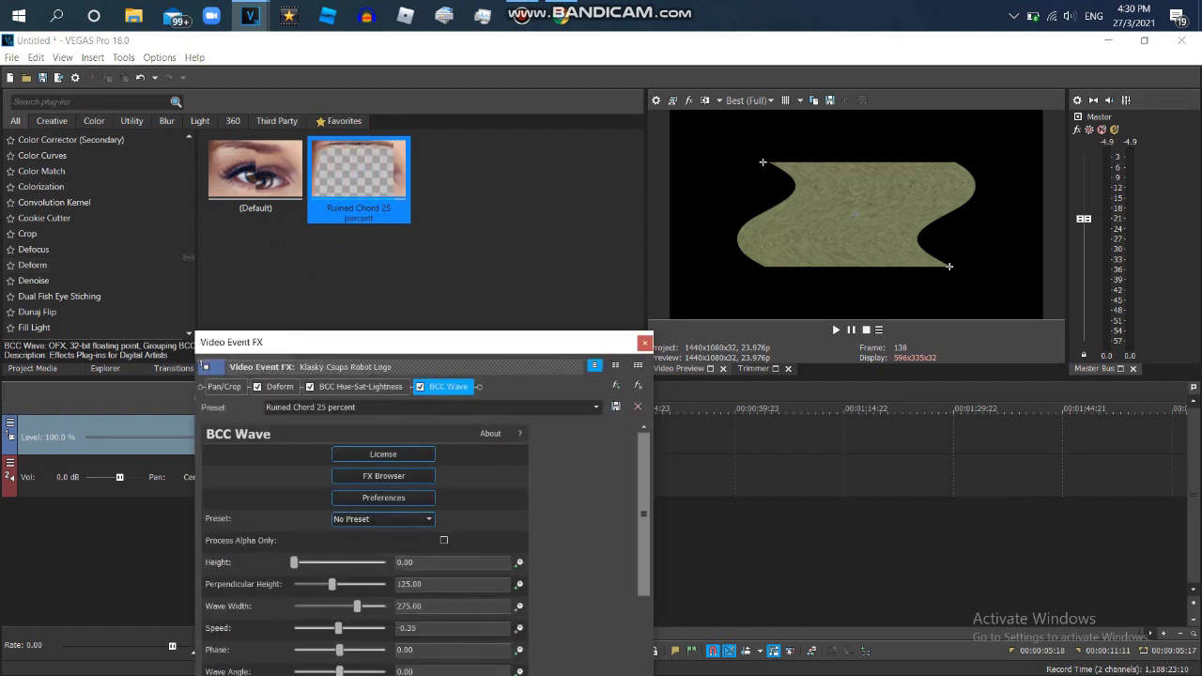
text(B)
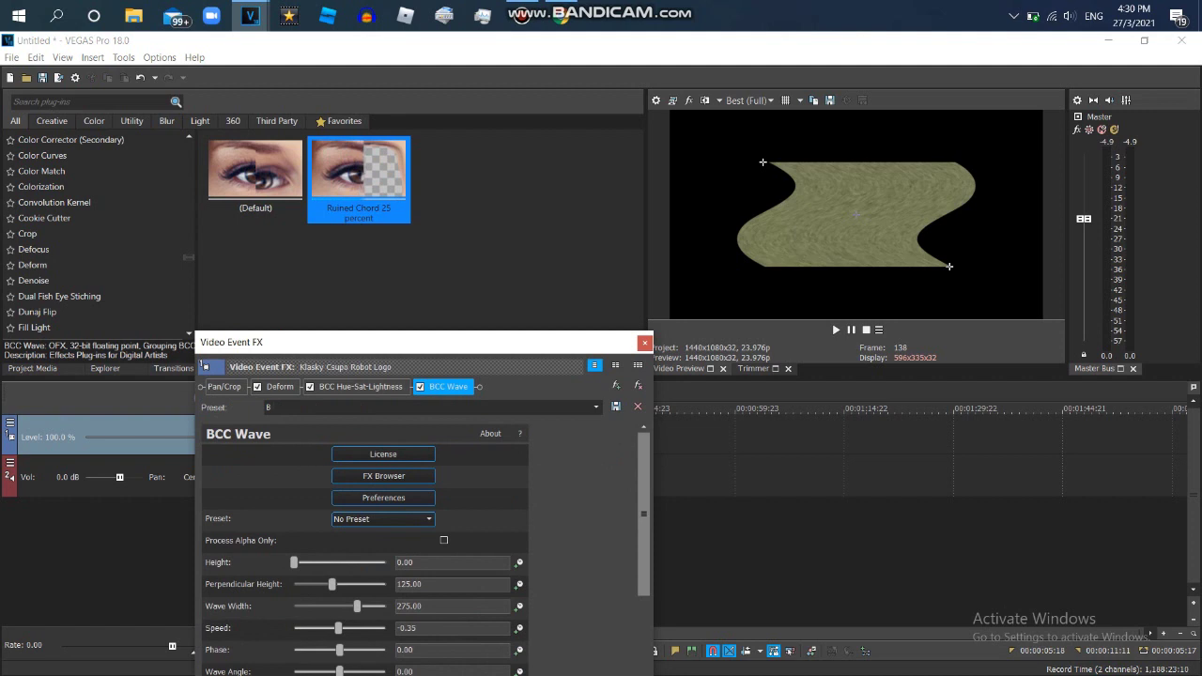
text(roken Blowing)
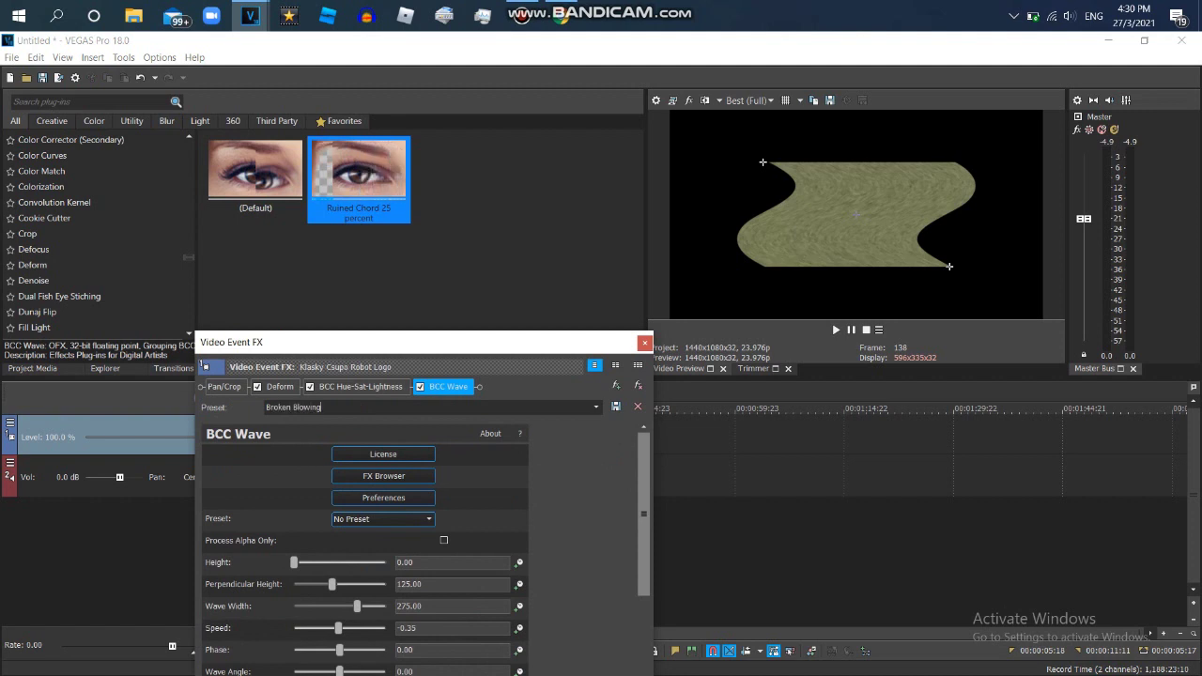
text( a)
key(BackSpace)
key(BackSpace)
Step: Add another BCC Wave with the Broken Blowing A preset to the second logo video event
click(56, 281)
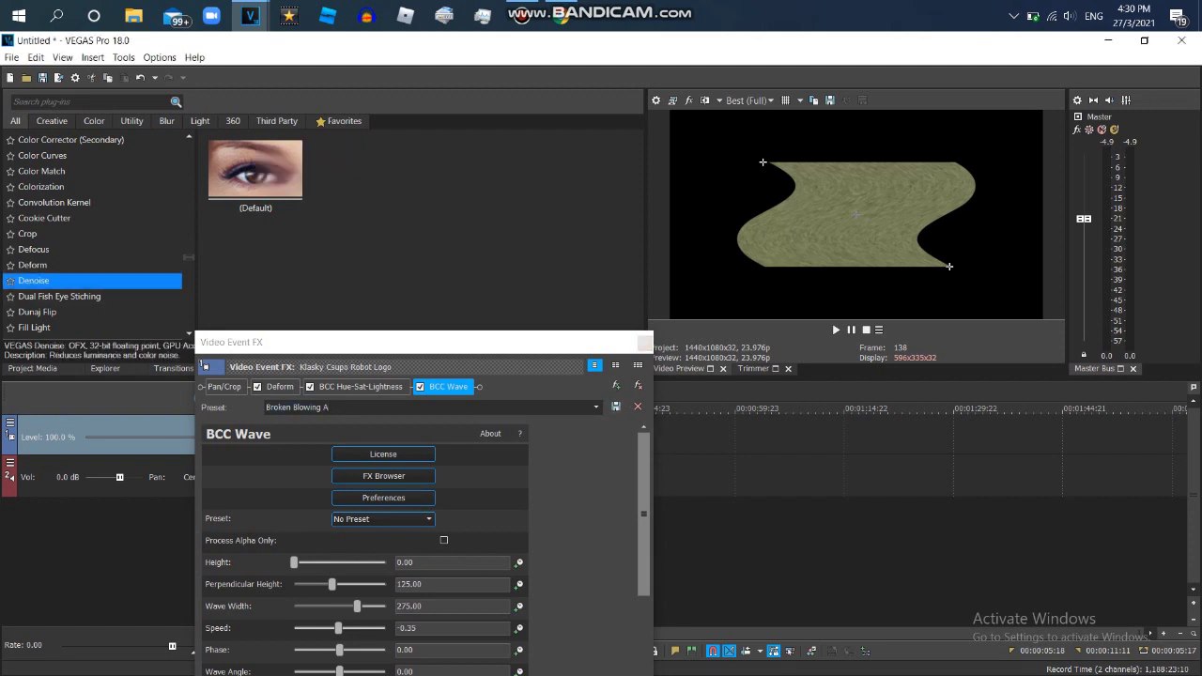
drag(189, 257, 189, 250)
scroll(101, 234, up, 8)
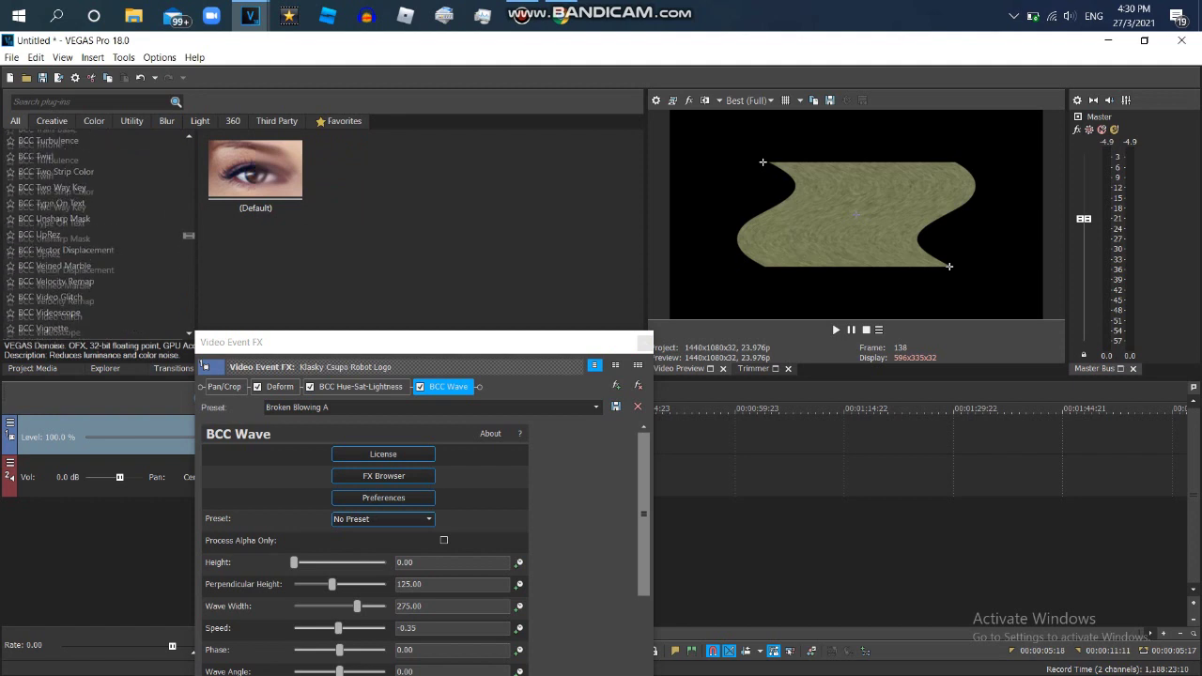
scroll(100, 235, up, 2)
scroll(101, 235, down, 8)
click(169, 250)
click(523, 13)
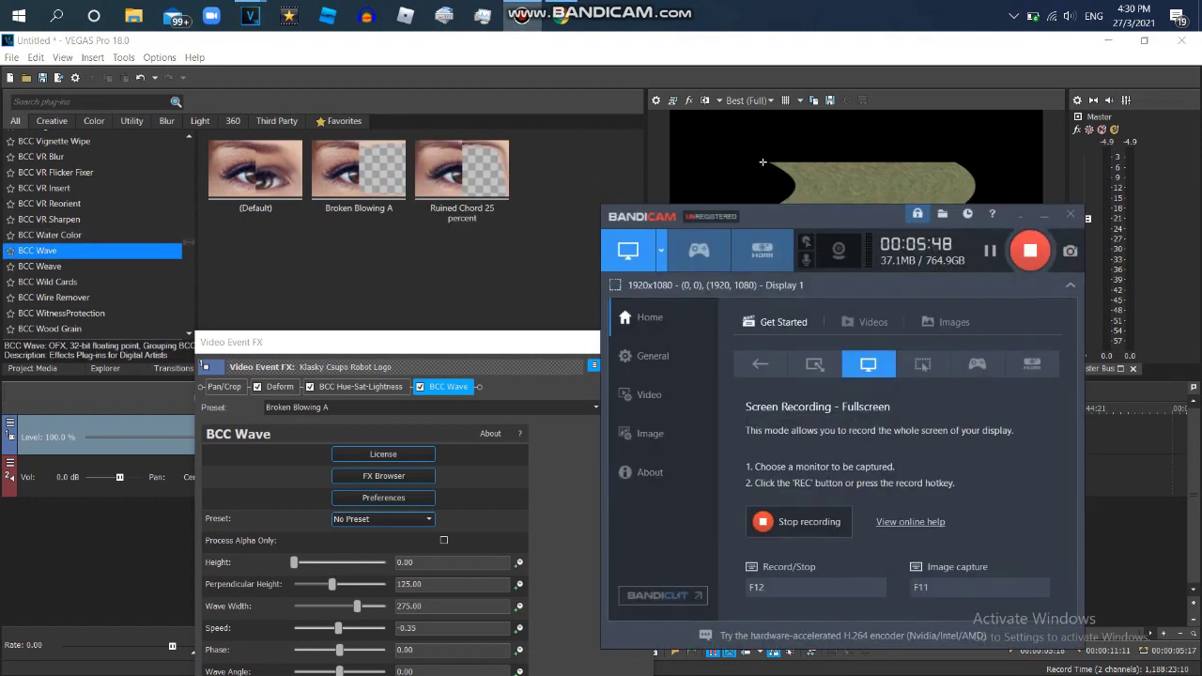
click(1045, 216)
click(358, 172)
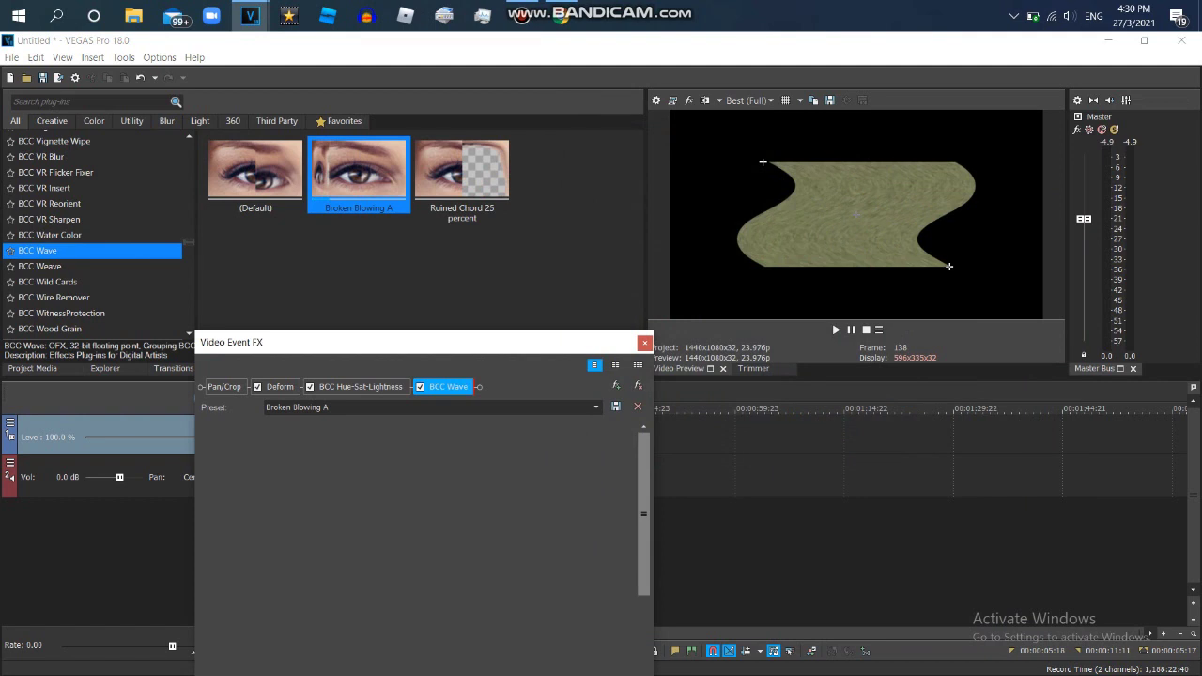
Step: Set the added BCC Wave's Wave Angle to 90 and Phase to 275, and save it as the preset Broken Blowing B
drag(216, 343, 218, 257)
drag(347, 586, 362, 563)
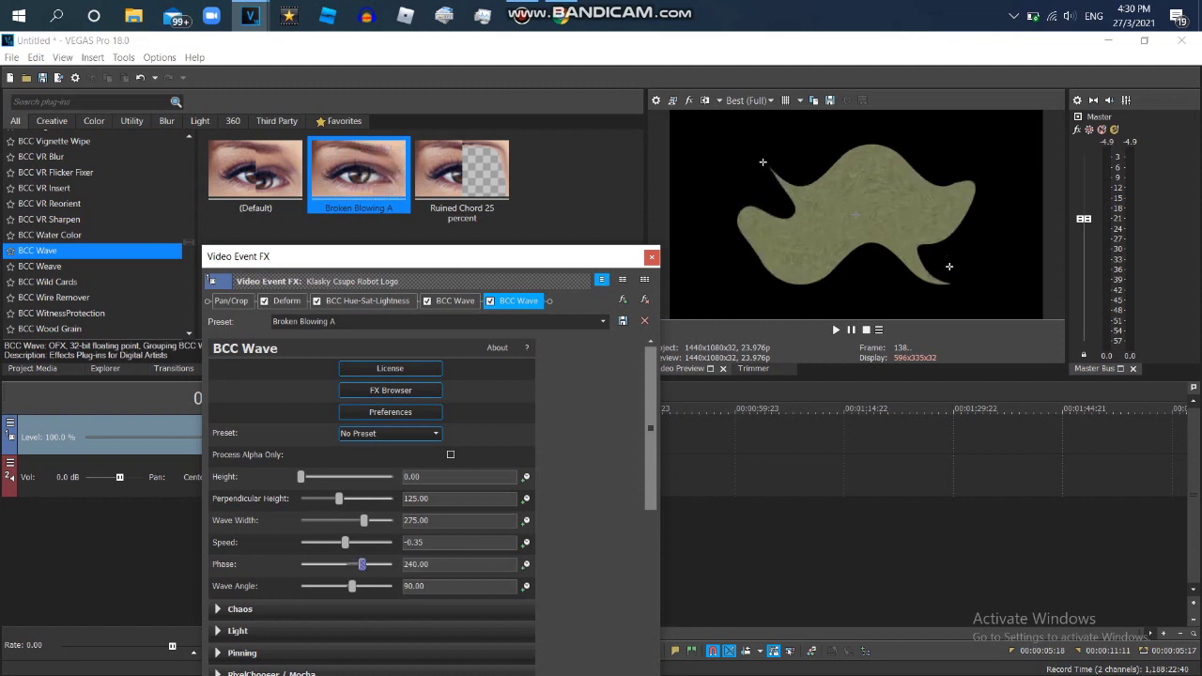
mouse_move(362, 564)
mouse_down()
mouse_move(347, 563)
mouse_move(365, 563)
mouse_up()
double_click(420, 564)
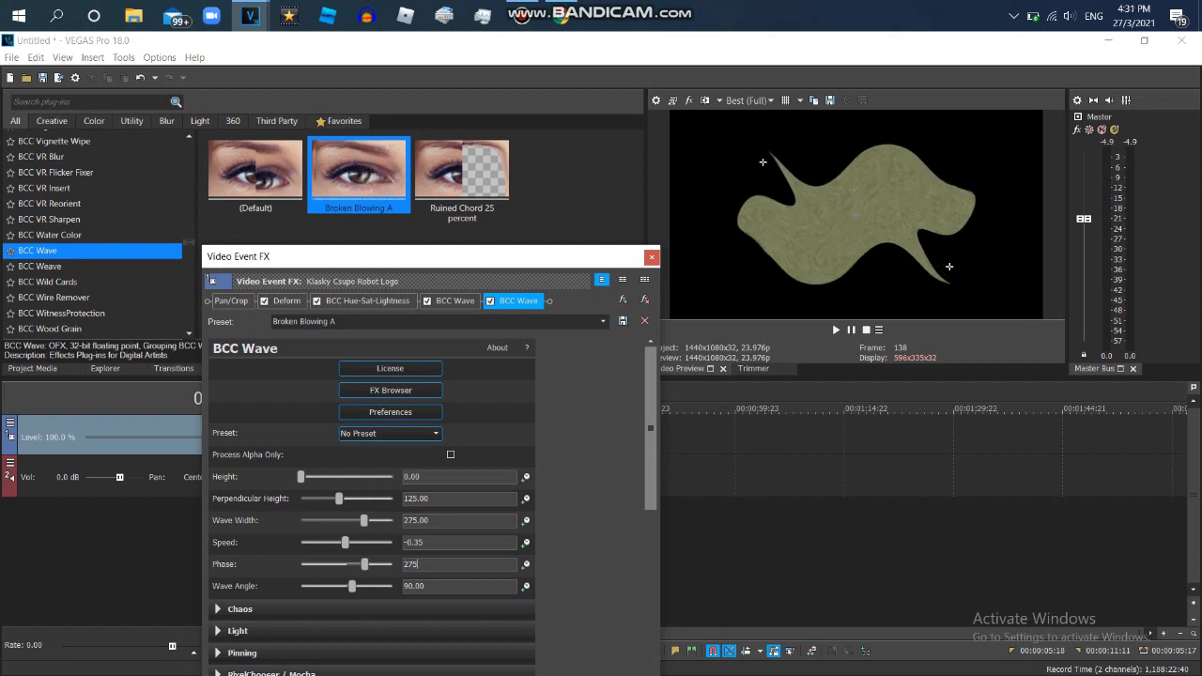
double_click(333, 321)
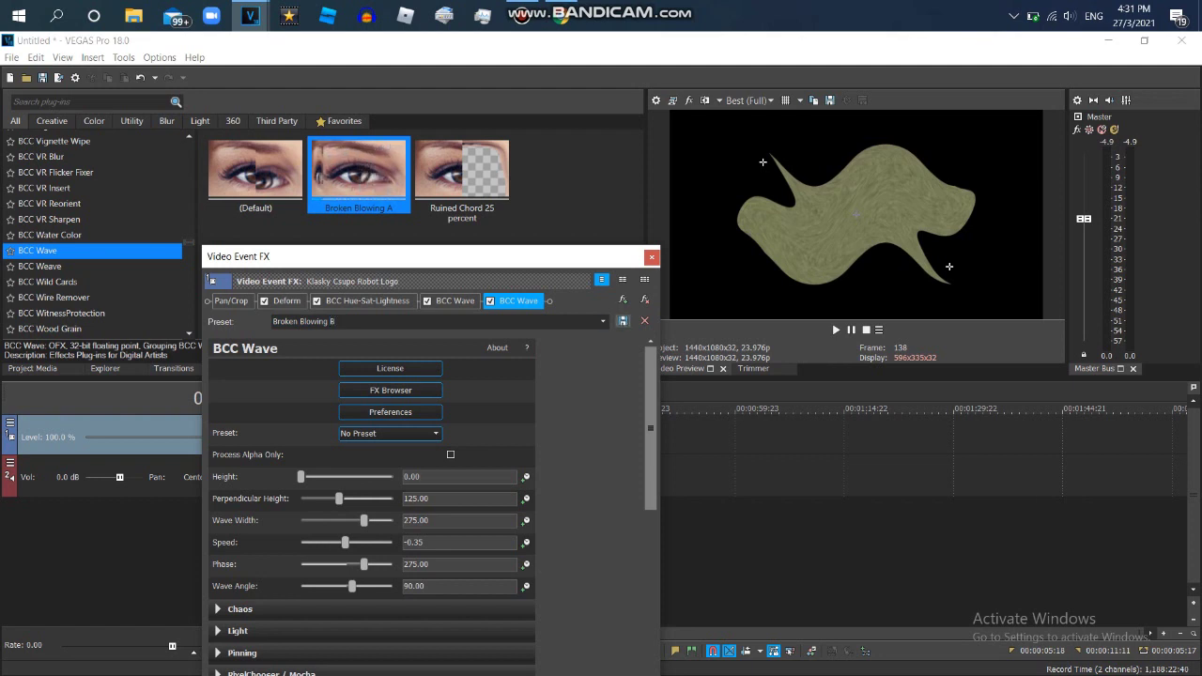
Step: Insert a Deform with the -100 Zoom preset between BCC Hue-Sat-Lightness and the first BCC Wave, and set its Amount to 0.5
drag(300, 257, 297, 367)
drag(189, 243, 189, 256)
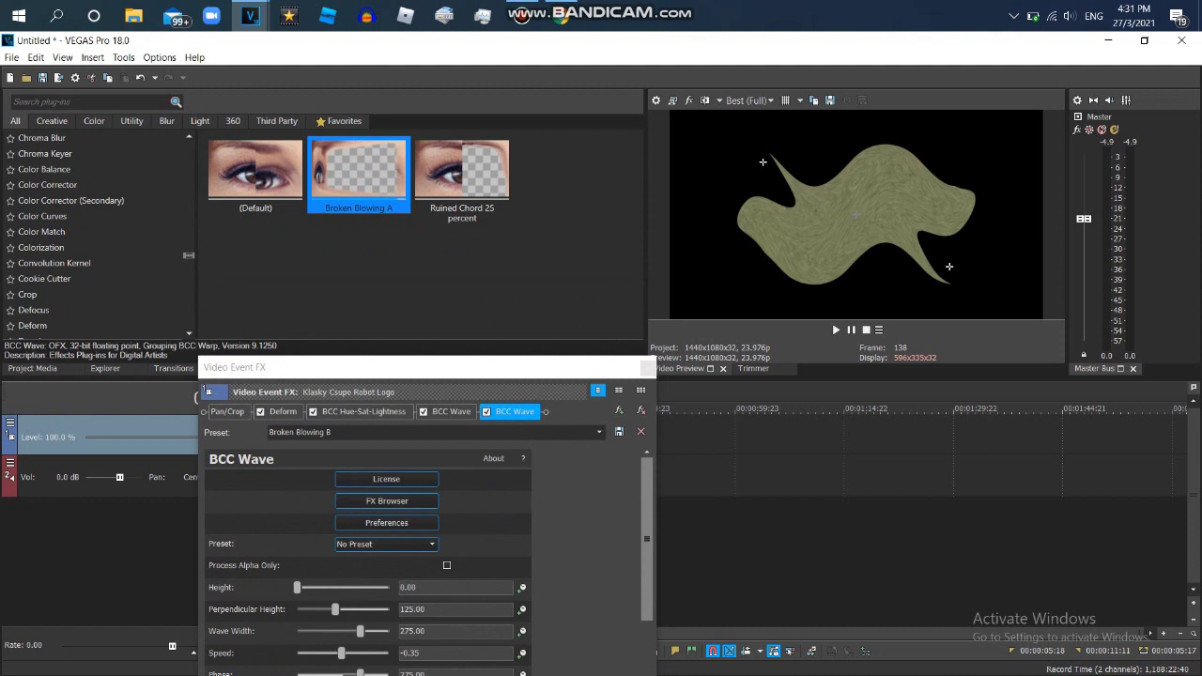
click(47, 326)
drag(638, 185, 637, 278)
click(566, 205)
drag(564, 204, 447, 411)
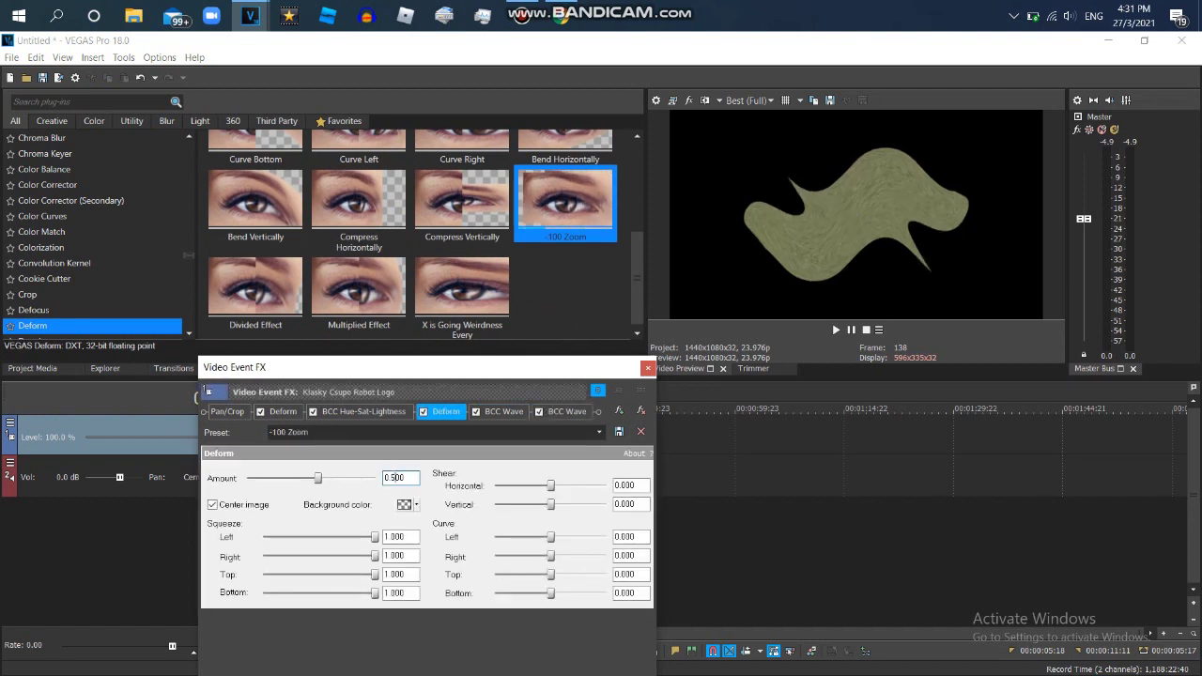
key(Tab)
Step: Add a Deform with the -100 Zoom preset at the end of the effect chain and set its Amount to -1.000
drag(657, 434, 831, 420)
click(462, 290)
double_click(564, 200)
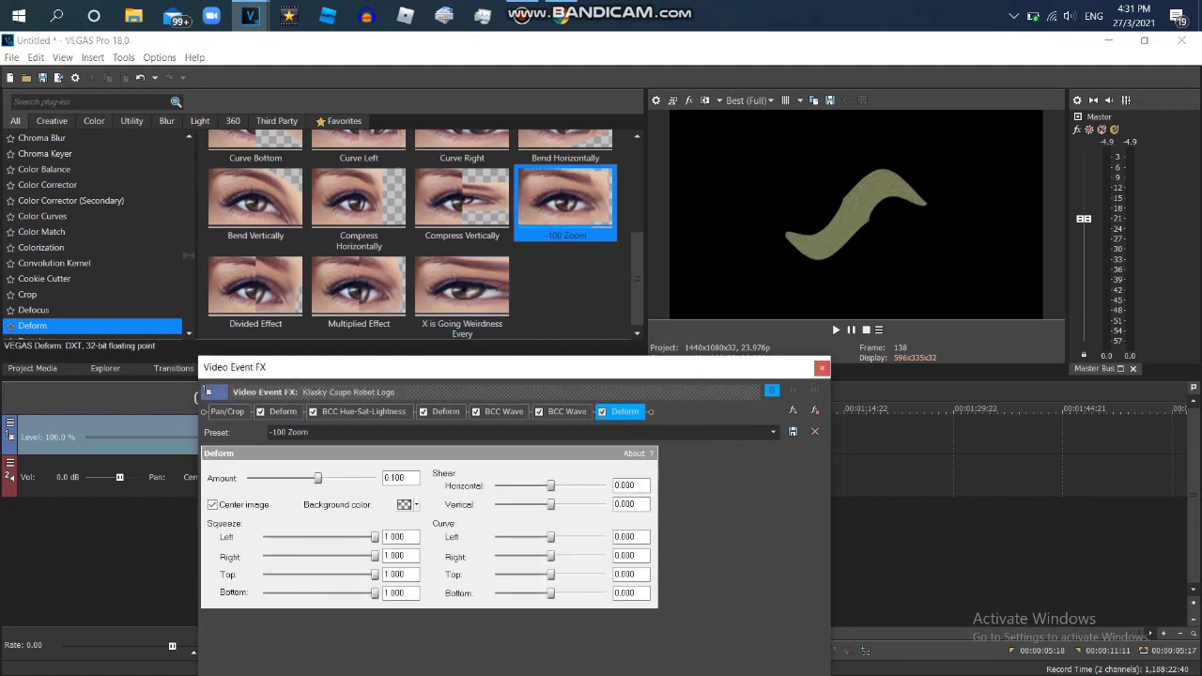
drag(317, 478, 312, 478)
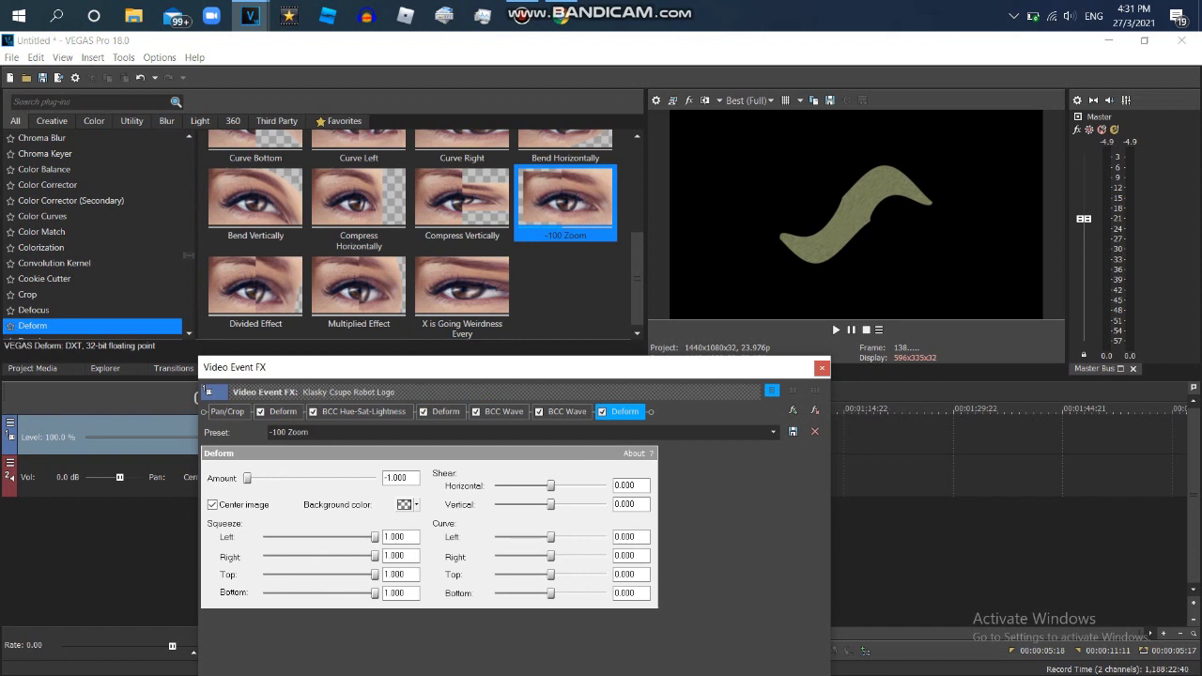
Step: Play back the logo clips to review the new wave and zoom effects, and close the effects window
key(space)
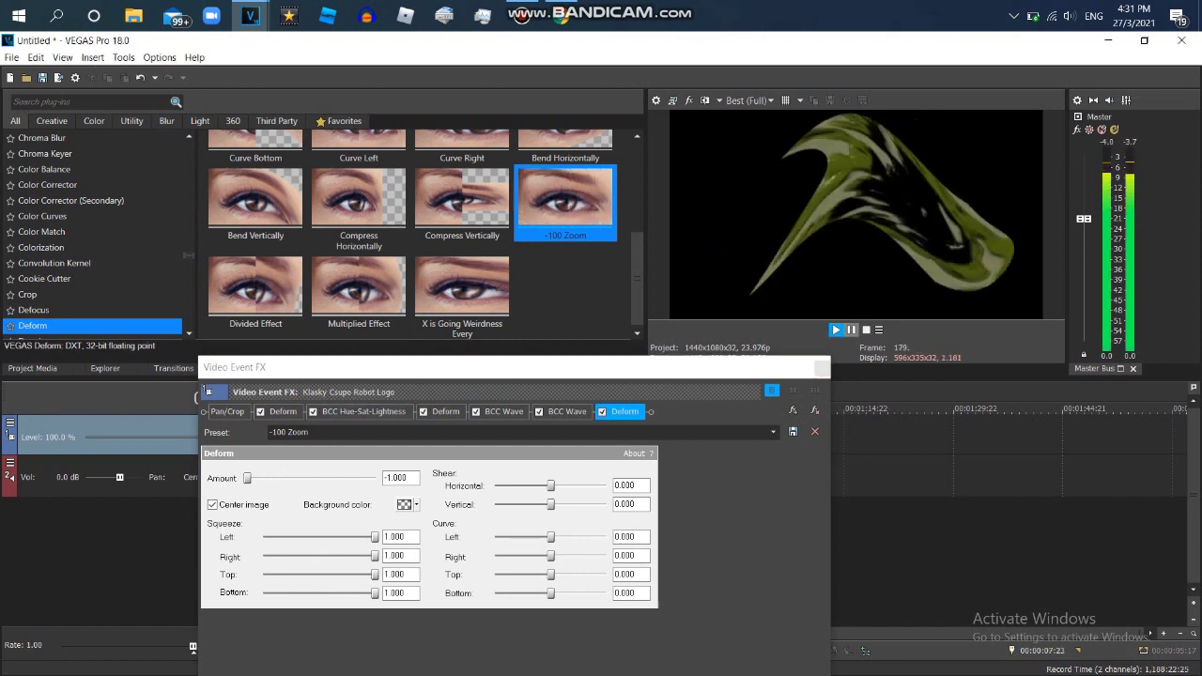
key(Return)
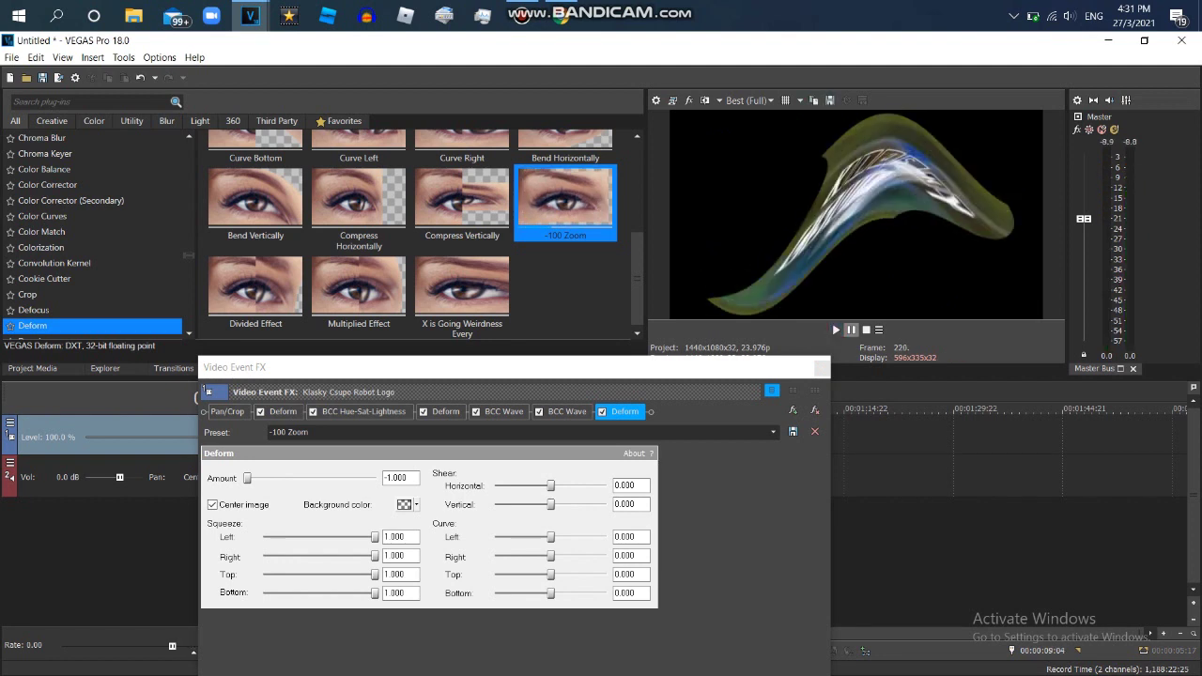
key(space)
key(space)
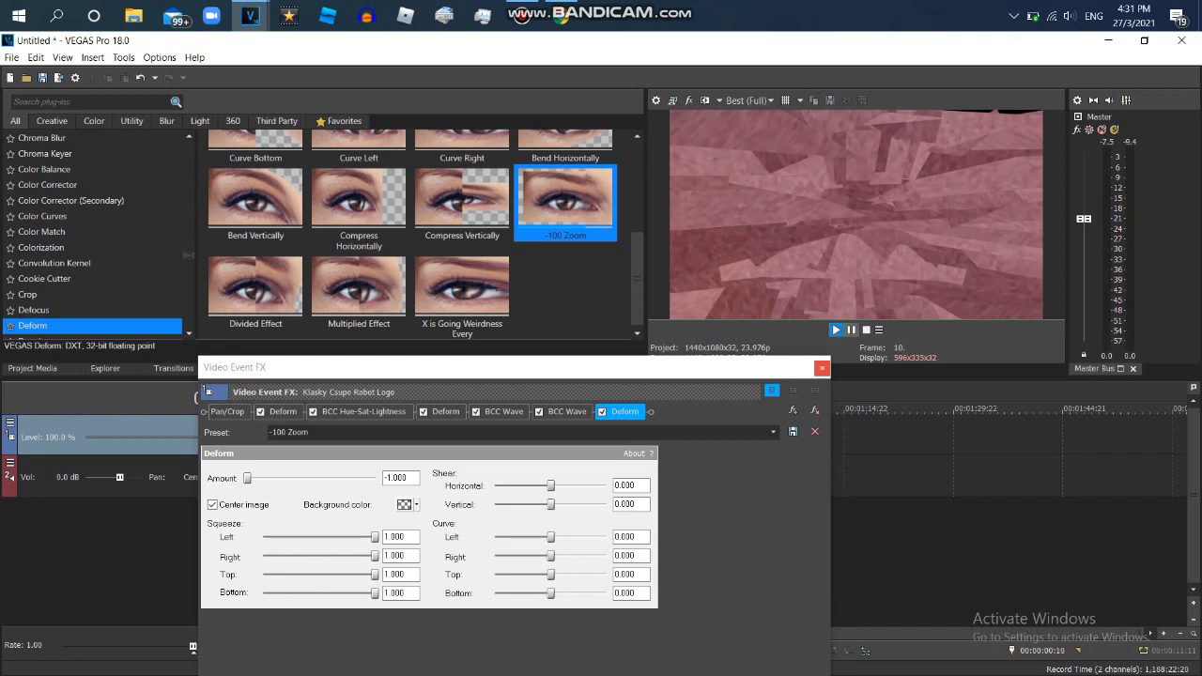
click(822, 367)
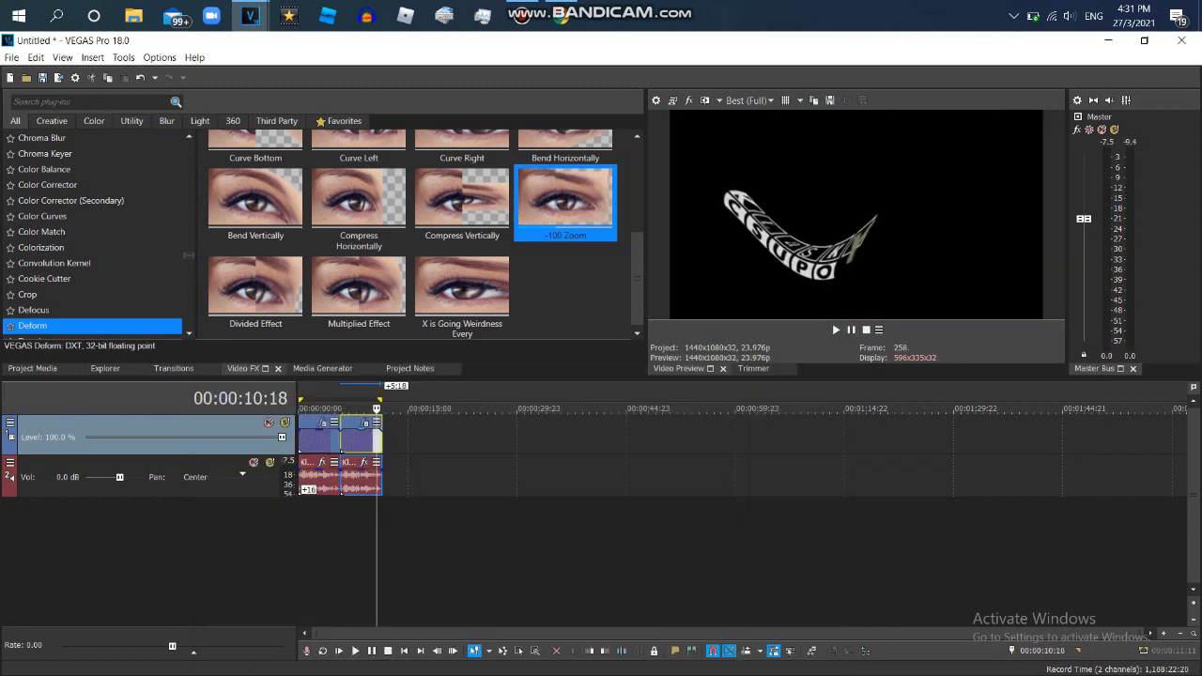
Step: Reopen the second logo event's effect chain clear of the time ruler and place the playhead at 00:00:08:20
click(366, 424)
drag(573, 401, 615, 478)
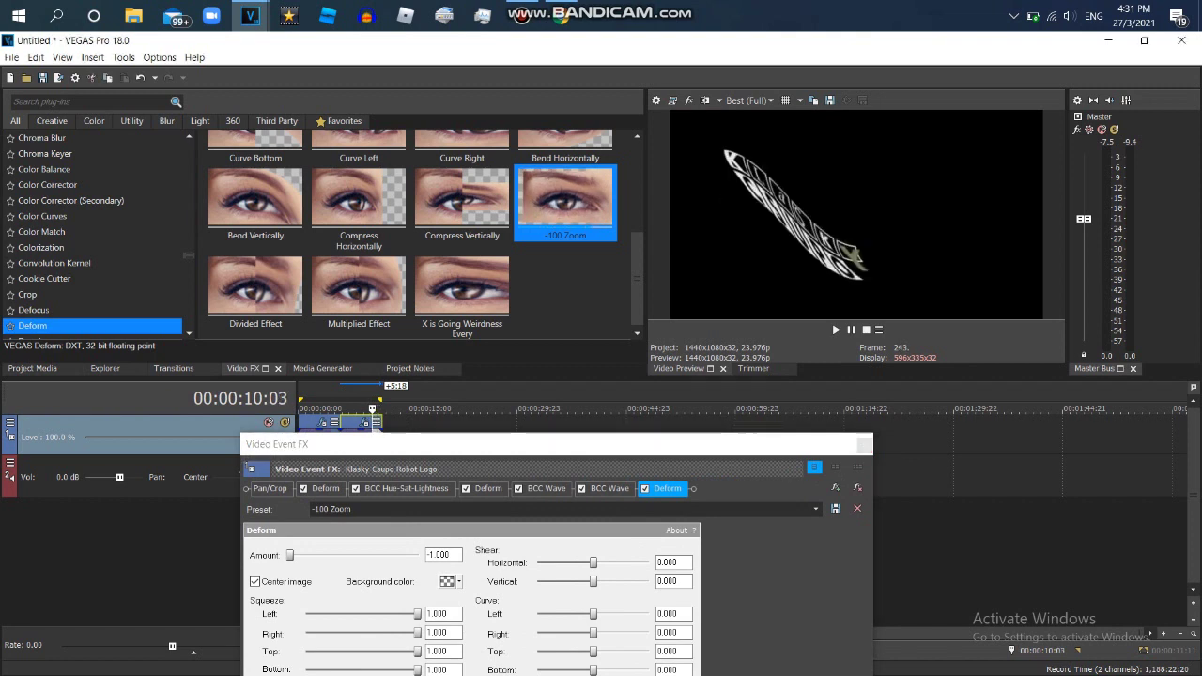
drag(372, 408, 367, 409)
key(Left)
key(Left)
key(Left)
key(Left)
key(Left)
key(Left)
key(Left)
key(Left)
key(Left)
key(Left)
key(Left)
key(Left)
key(Left)
key(Left)
key(Left)
key(Left)
key(Left)
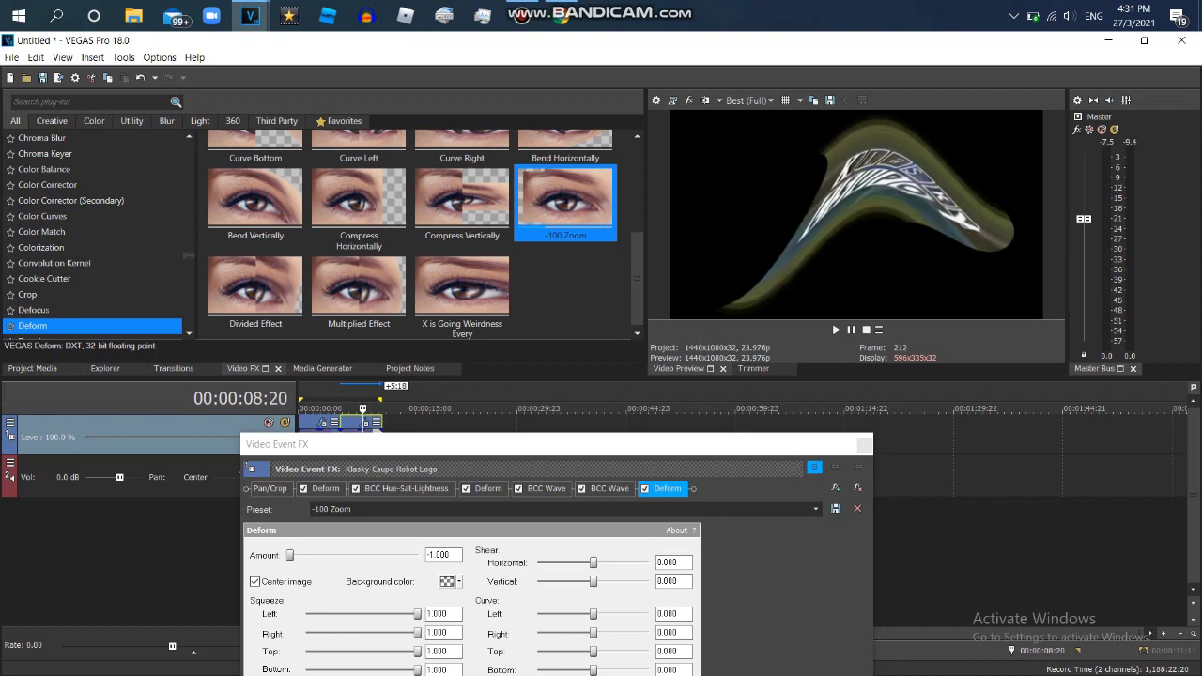
Step: Set the Phase of the second BCC Wave in the chain to 0 and play back the result
click(610, 488)
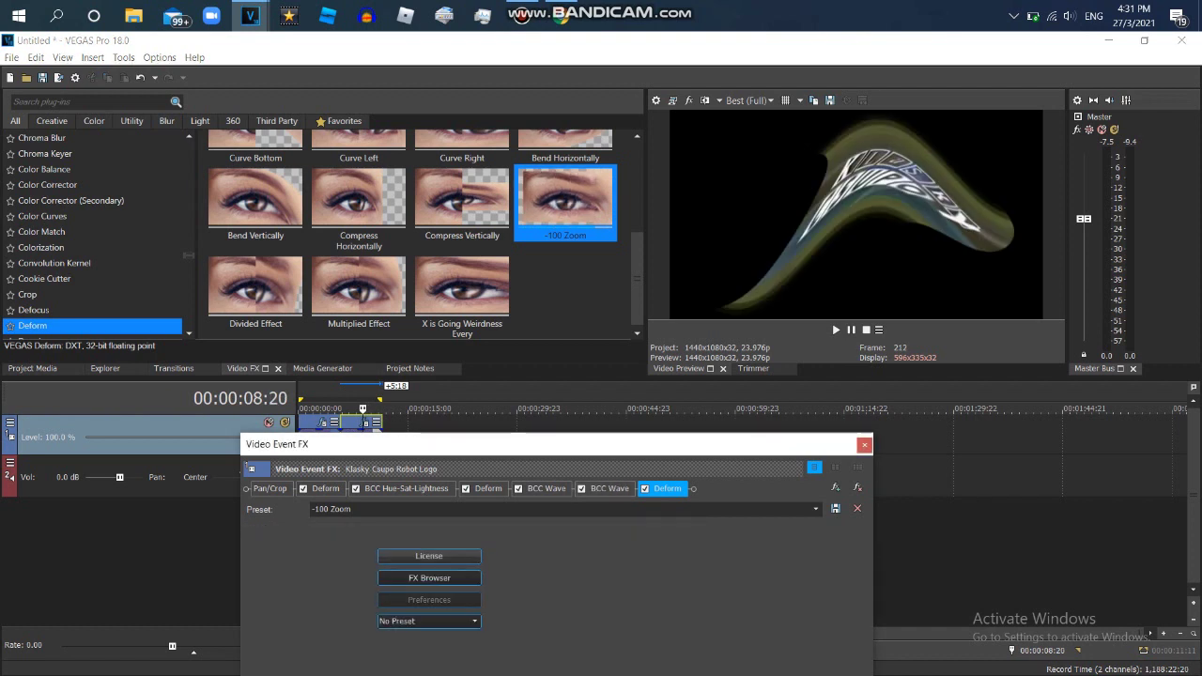
drag(514, 444, 346, 251)
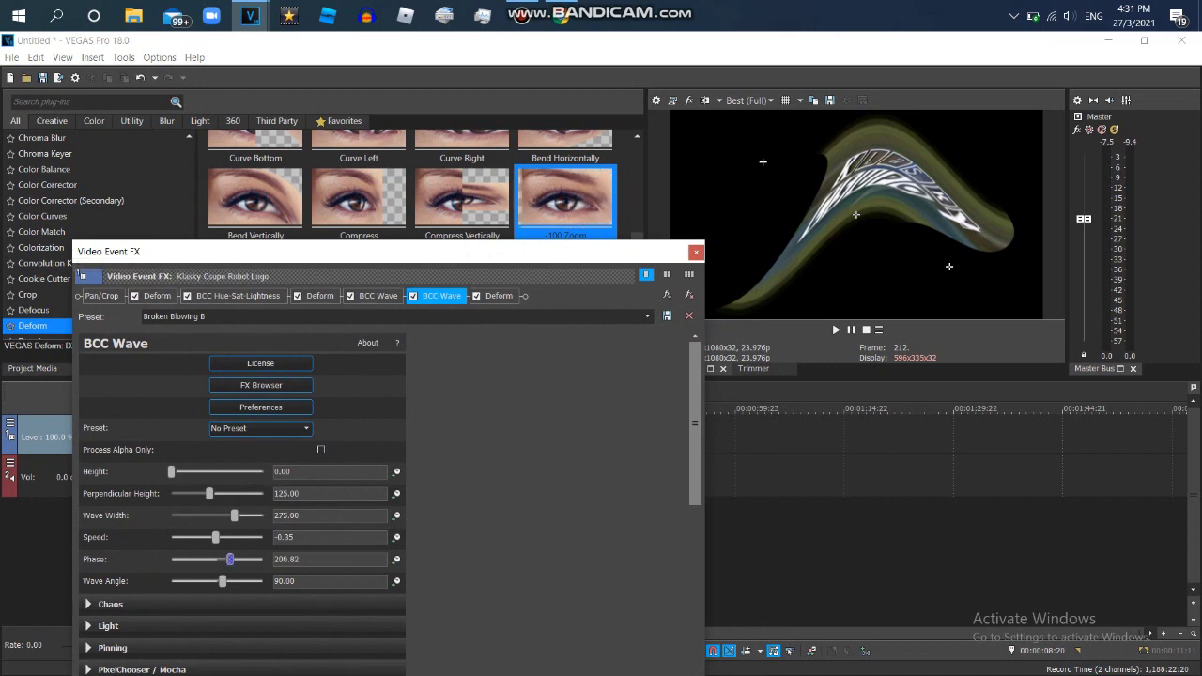
drag(227, 559, 224, 559)
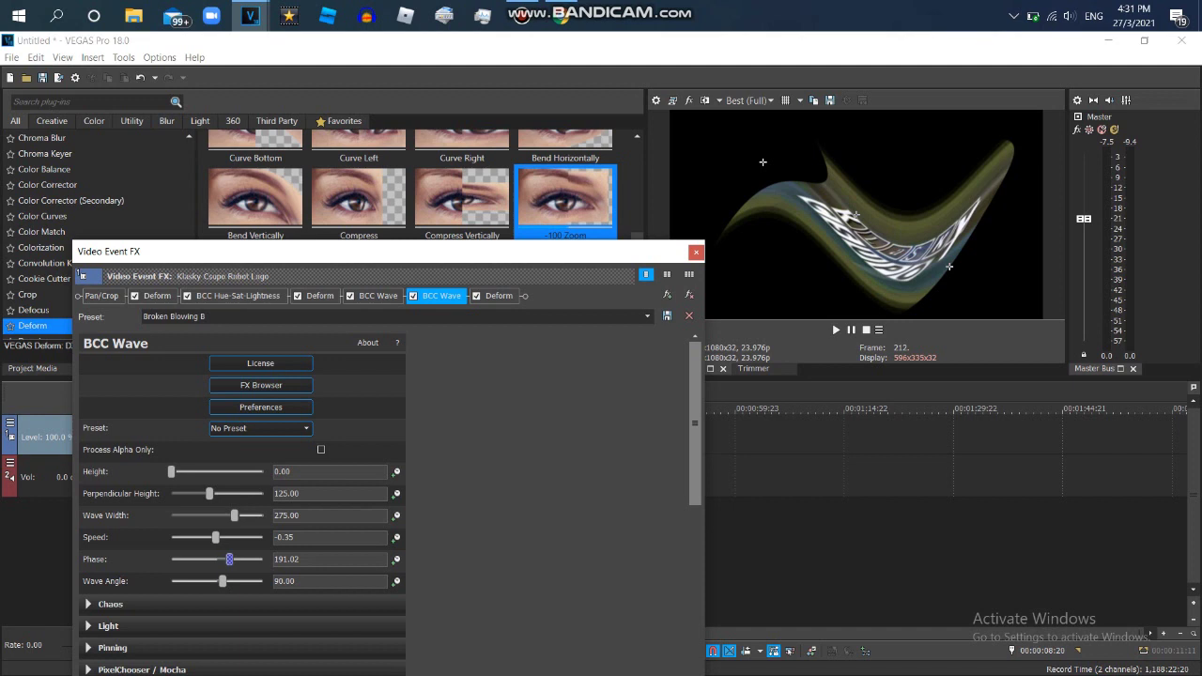
drag(230, 559, 228, 559)
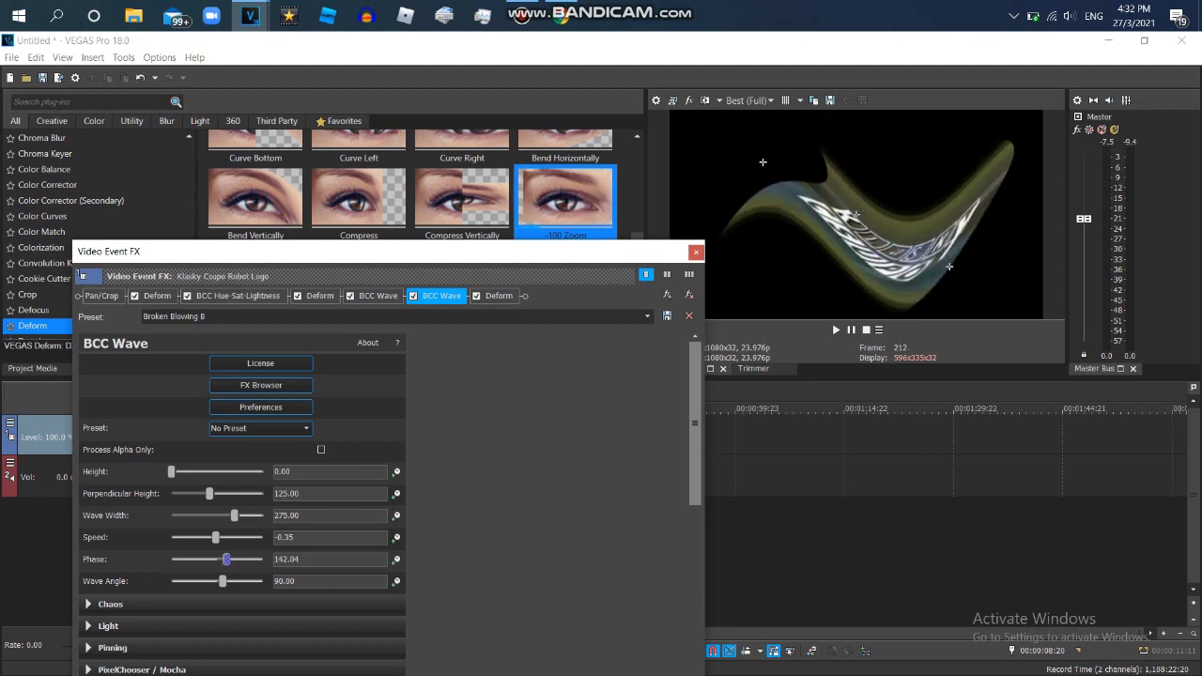
double_click(284, 560)
text(0)
key(Return)
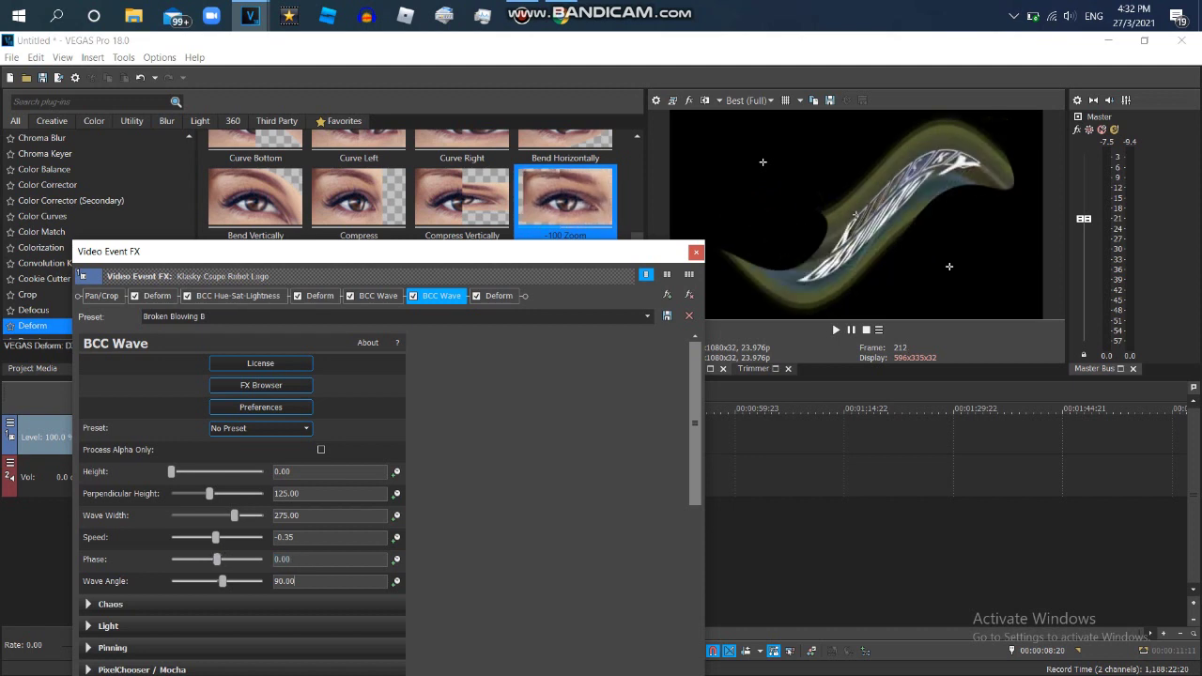
click(852, 330)
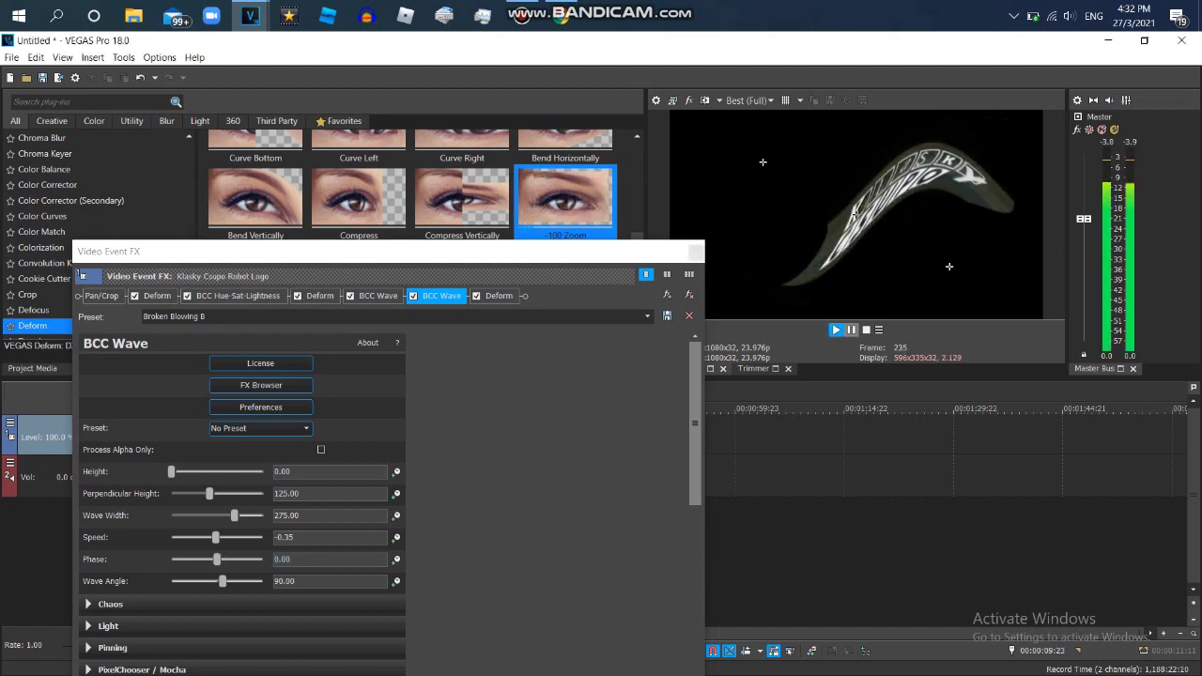
key(space)
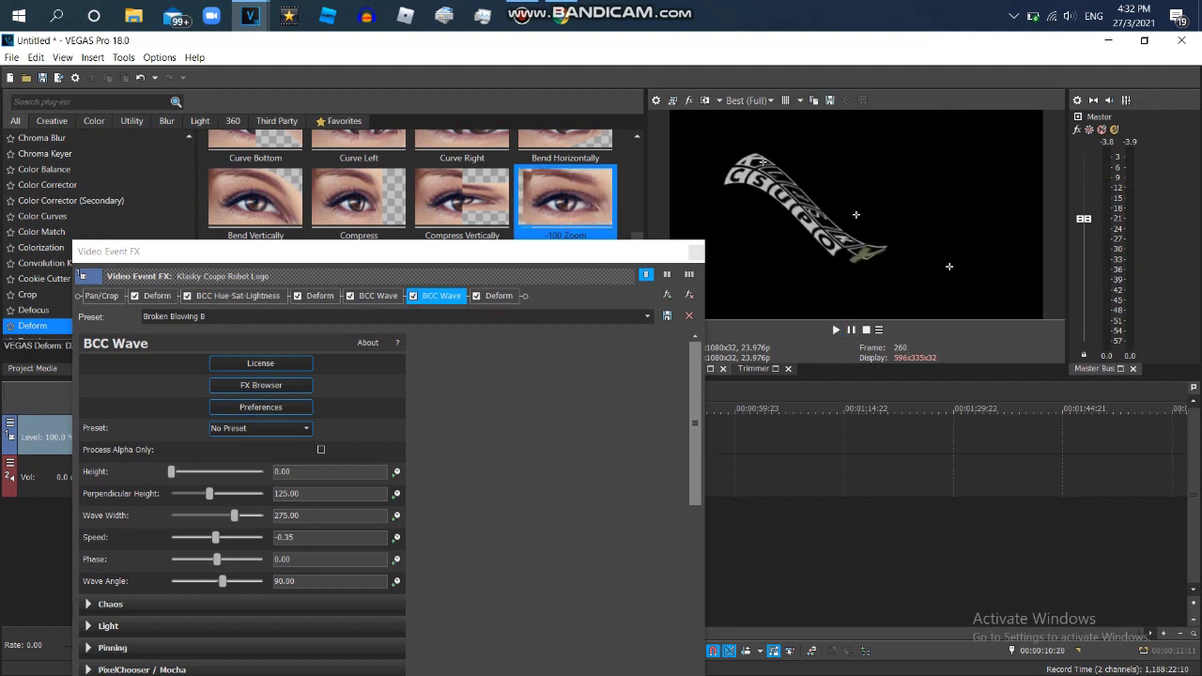
Step: Set the Speed of the second BCC Wave in the chain to -0.50, checking it against the first BCC Wave
click(377, 296)
click(377, 296)
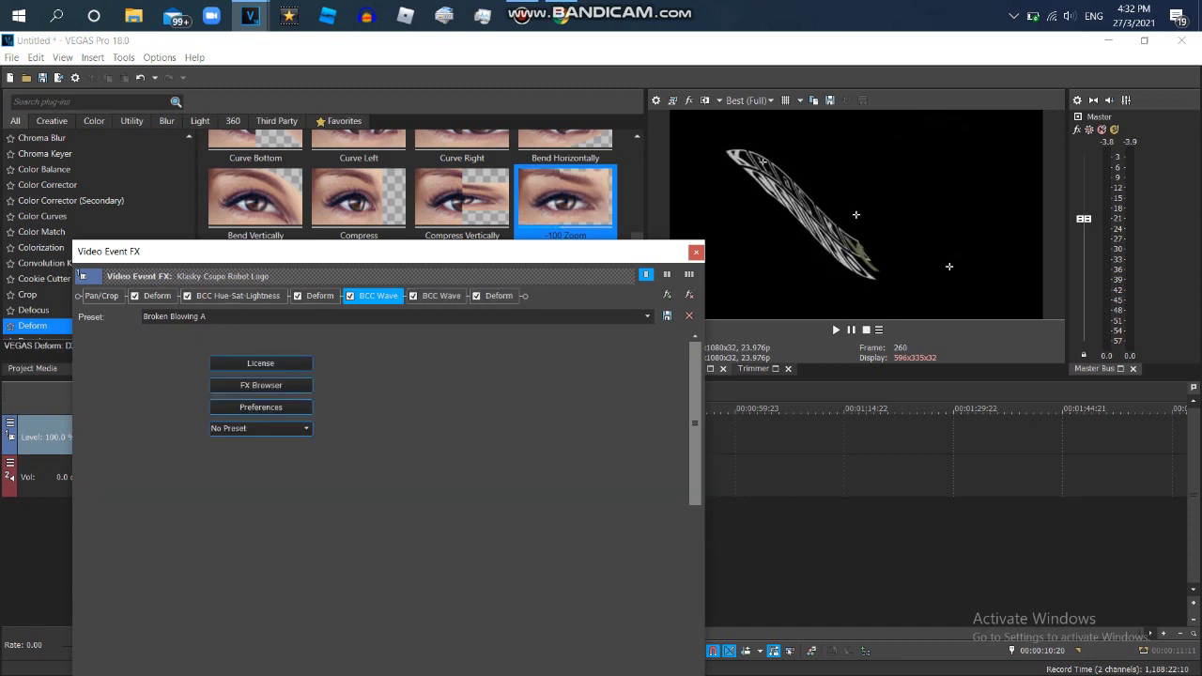
click(442, 296)
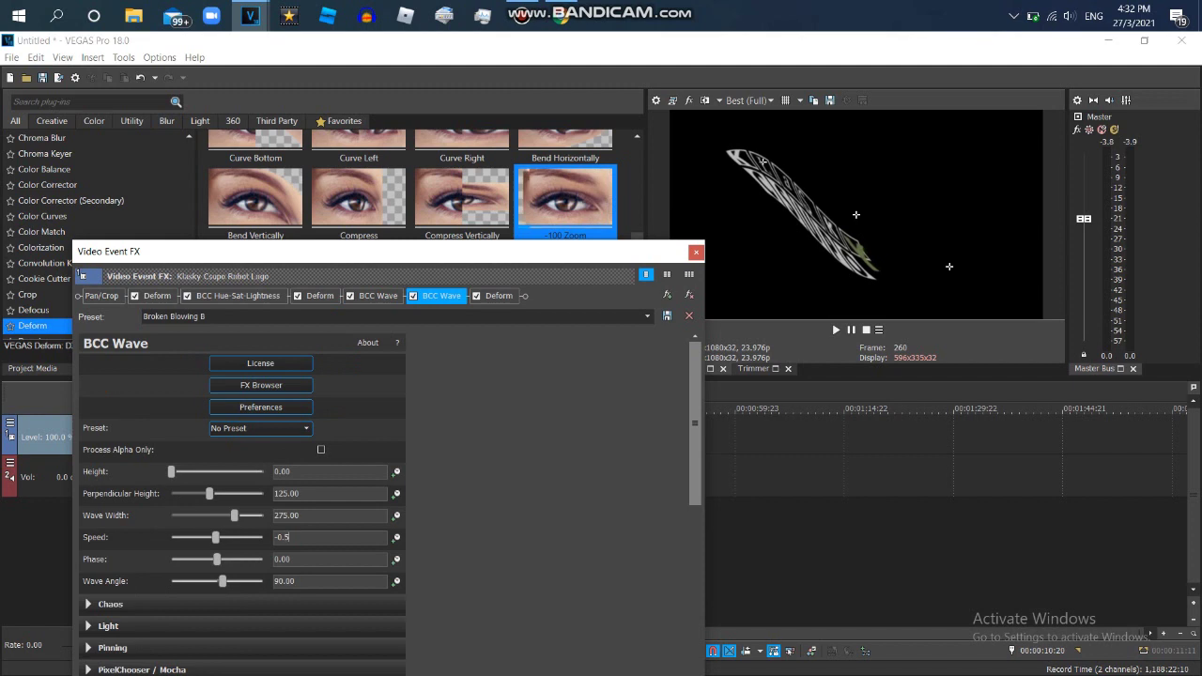
click(377, 295)
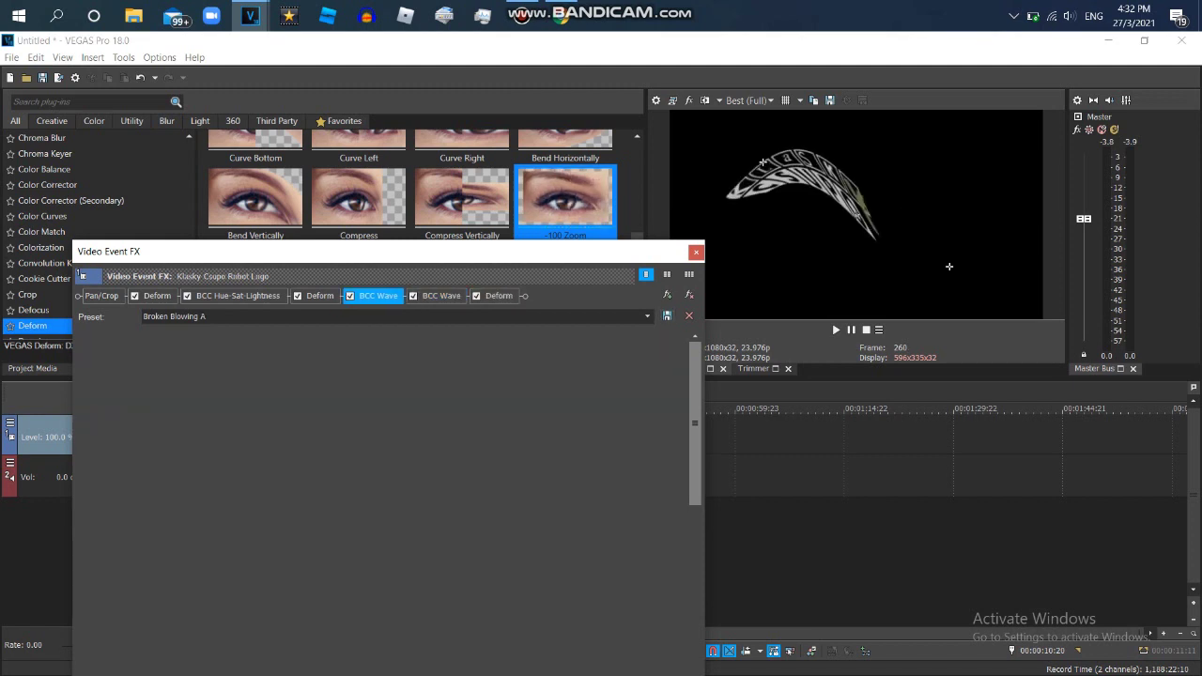
click(441, 296)
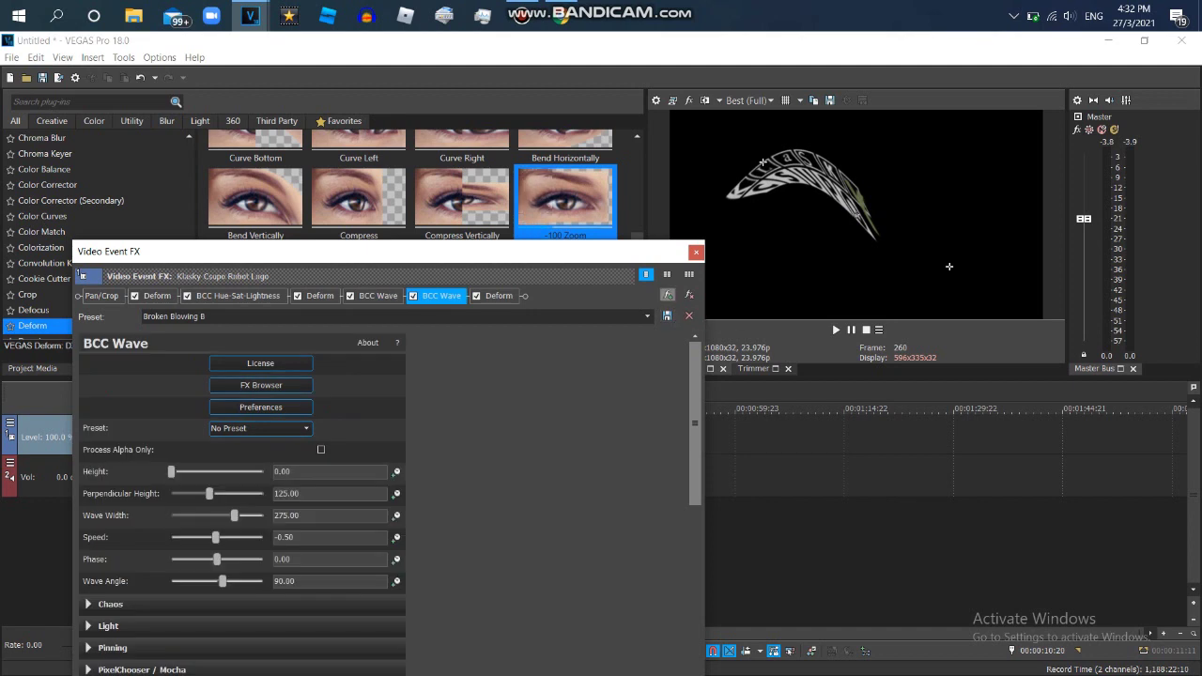
click(667, 295)
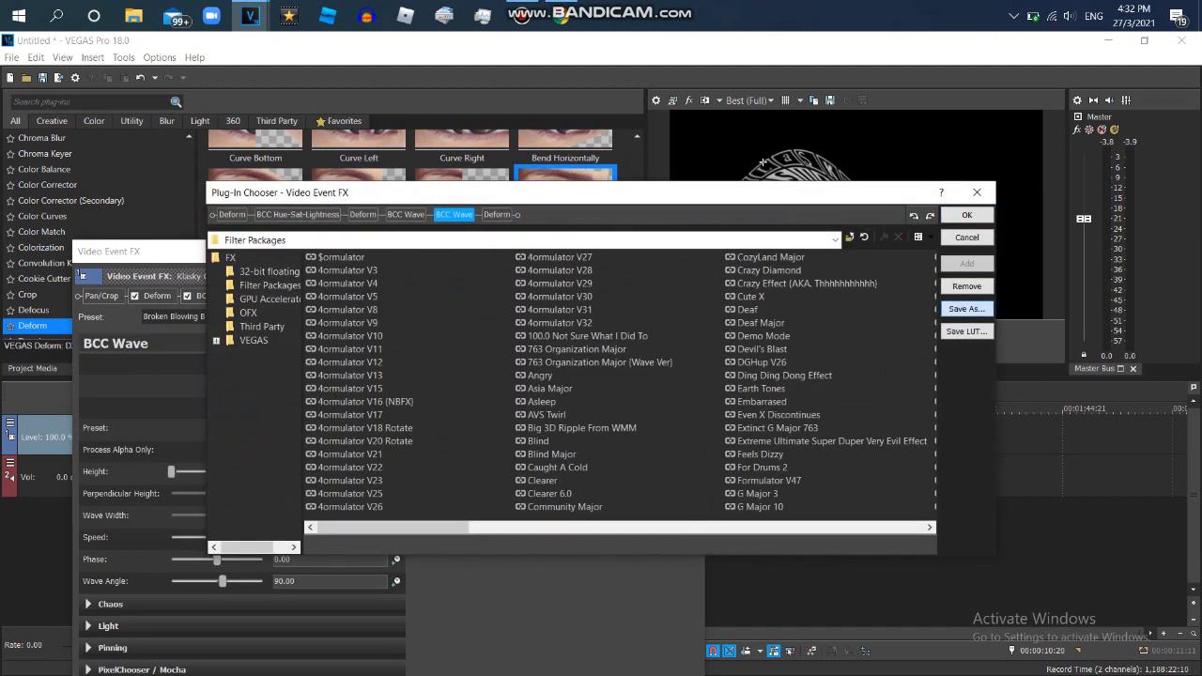
click(967, 308)
text(Broken)
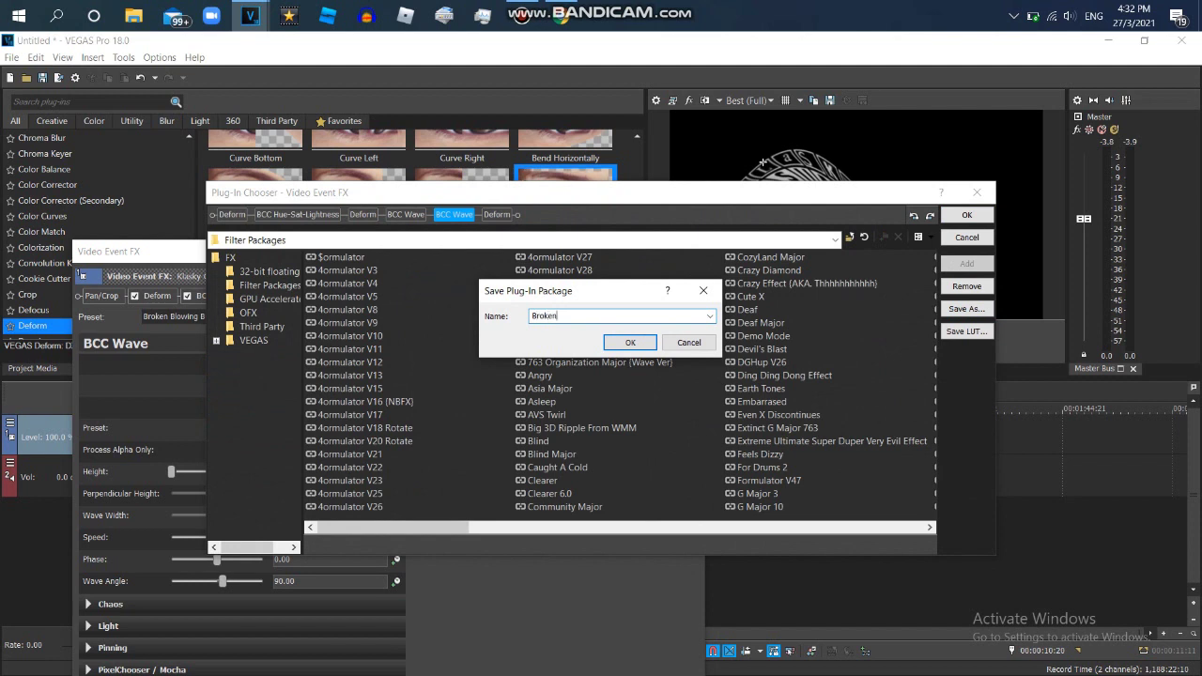
key(Return)
click(977, 193)
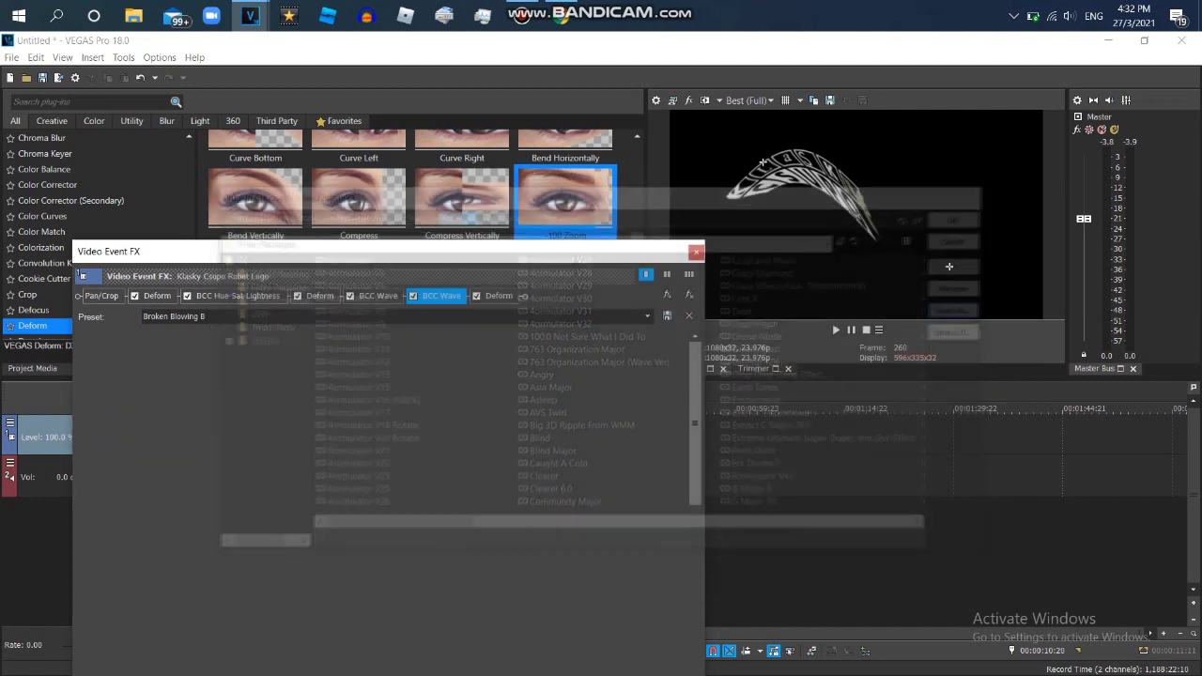
Step: Add BCC 3D Image Shatter with the AVS Broken Effect preset to the end of the second logo event's effect chain
drag(582, 252, 613, 318)
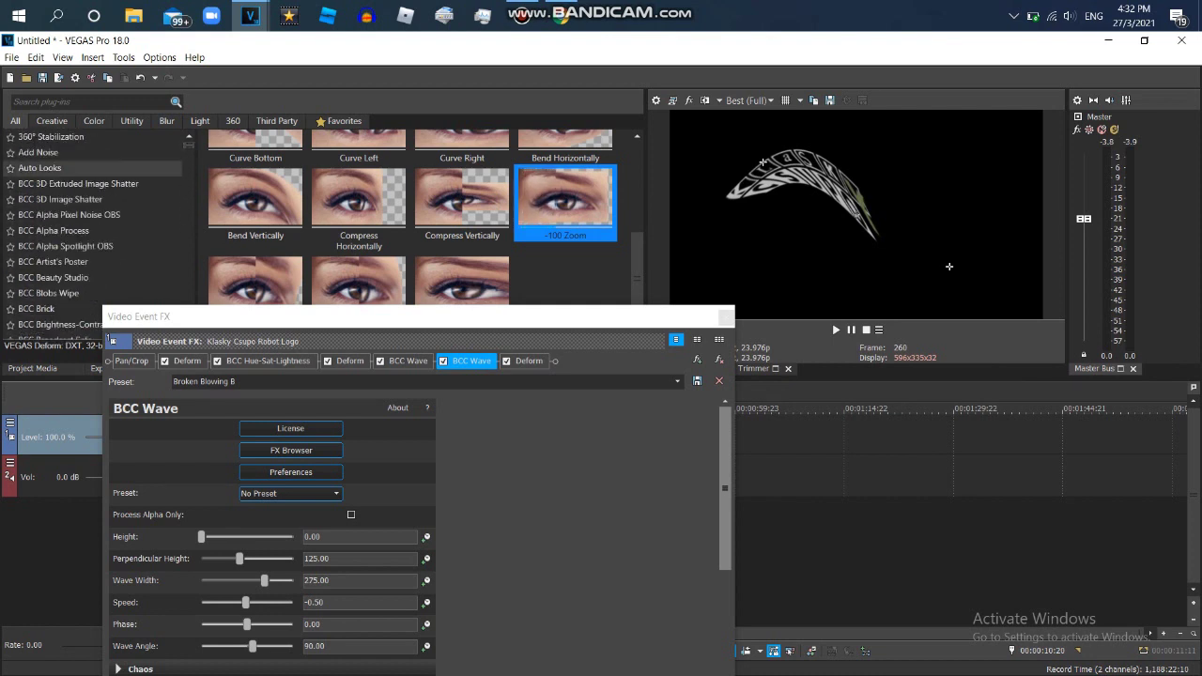
click(79, 185)
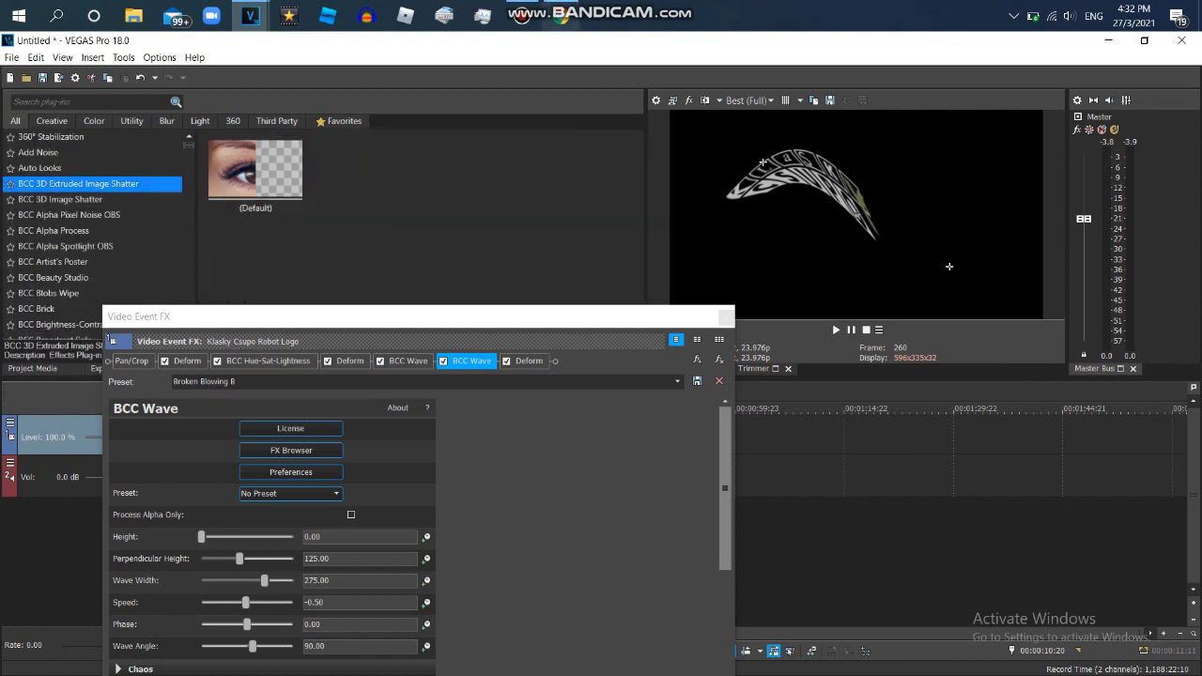
click(523, 16)
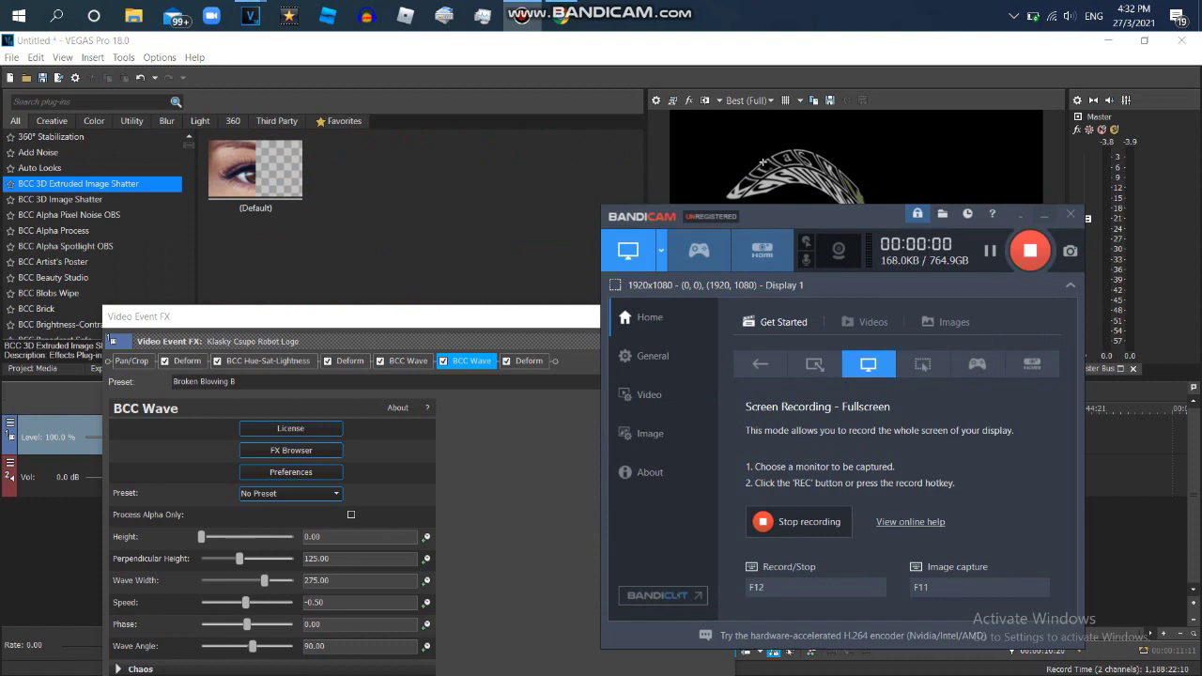
key(Down)
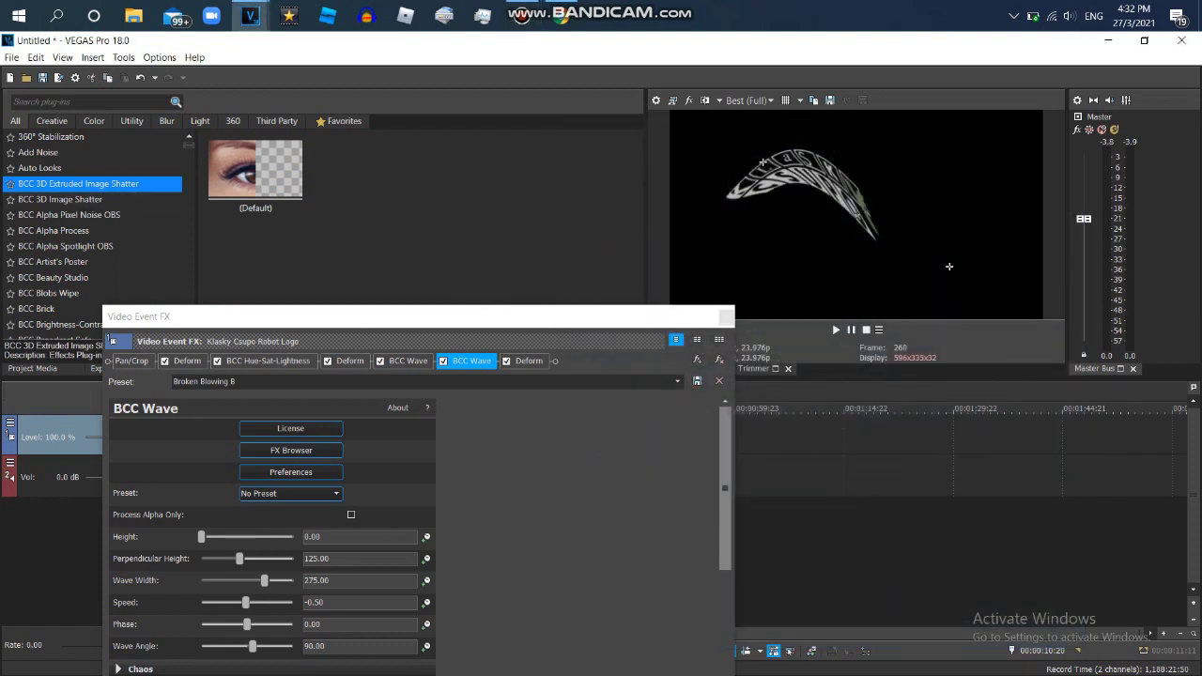
drag(359, 174, 526, 432)
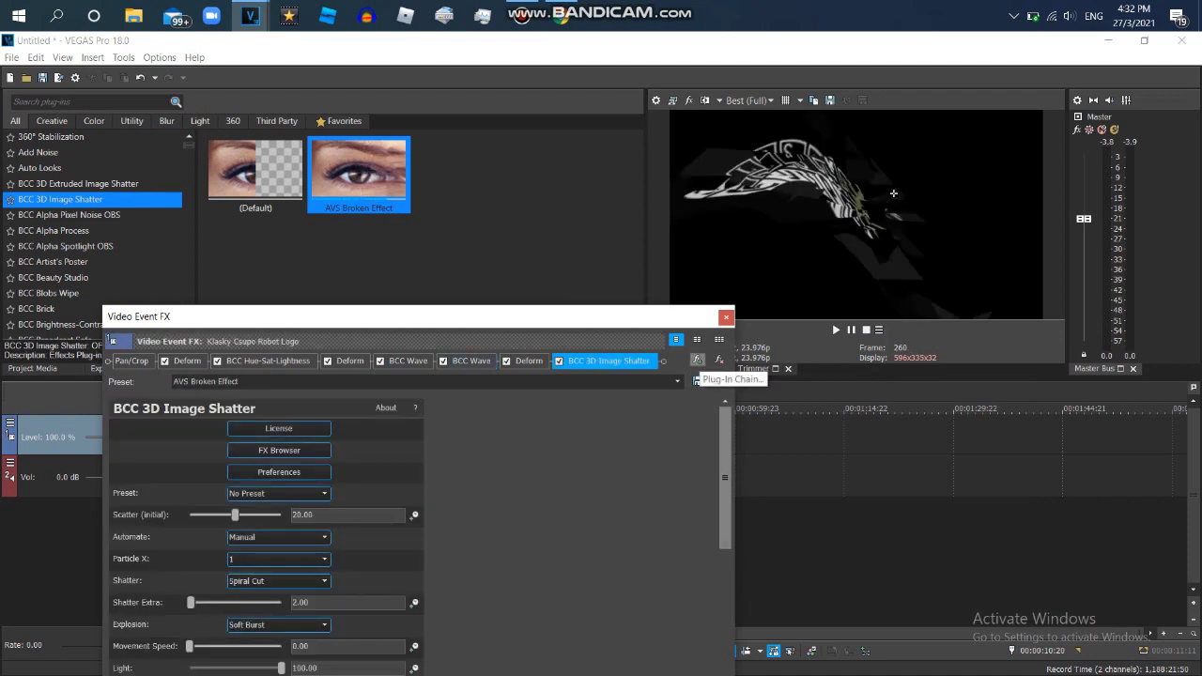
Step: Save the second logo event's effect chain as a plug-in package named Broken Blowing
click(697, 360)
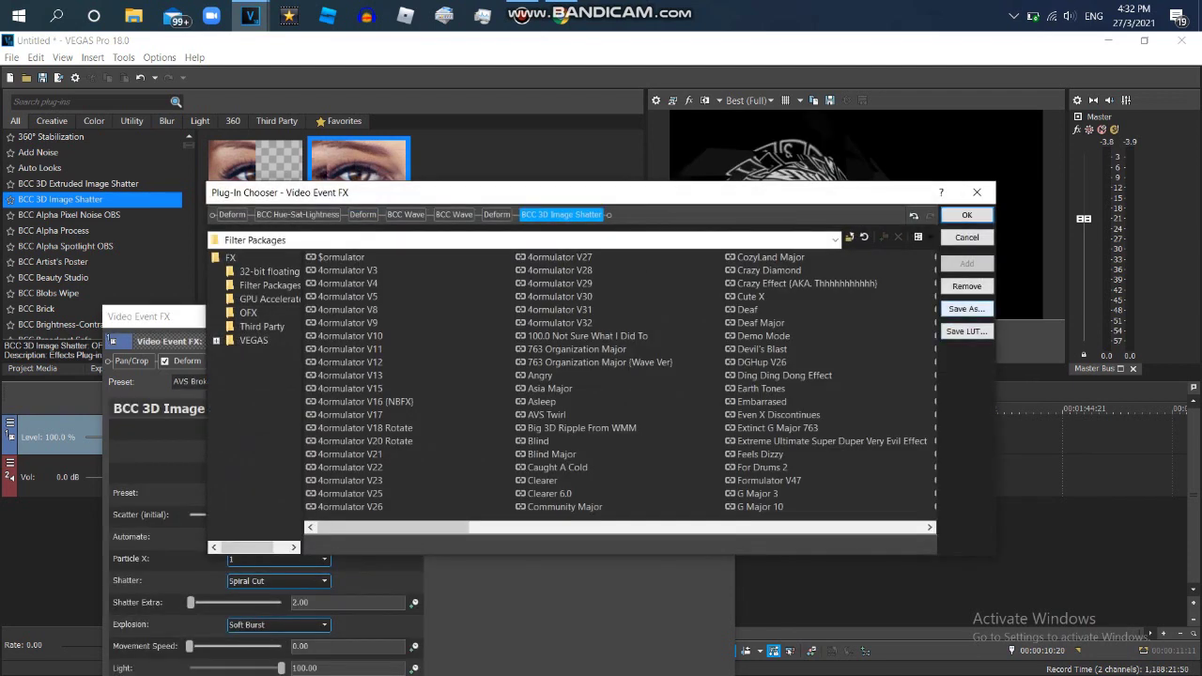
click(966, 308)
text(Broken Blowing)
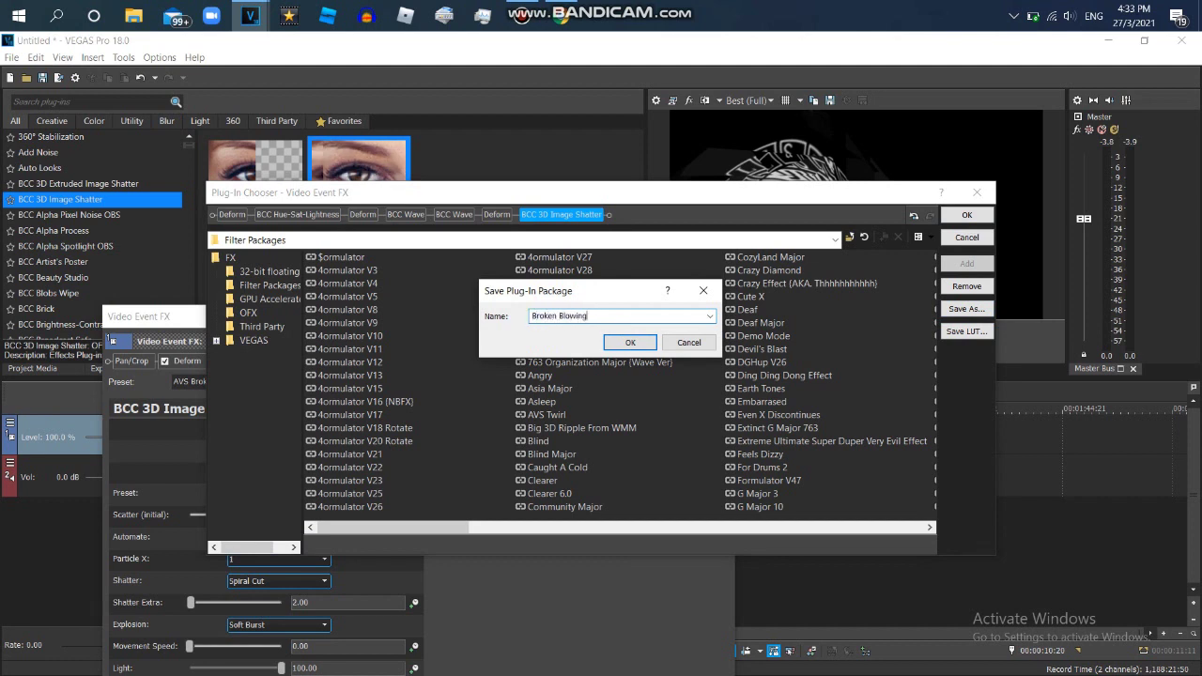
click(630, 343)
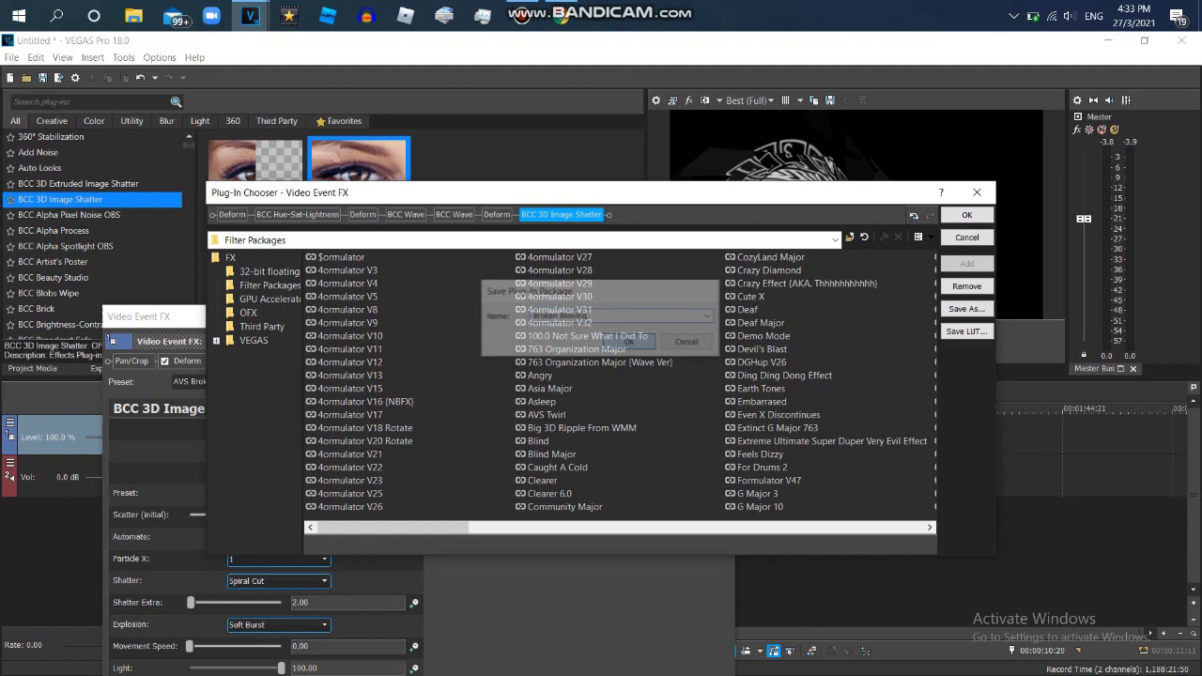
click(977, 192)
click(1108, 40)
key(alt+Tab)
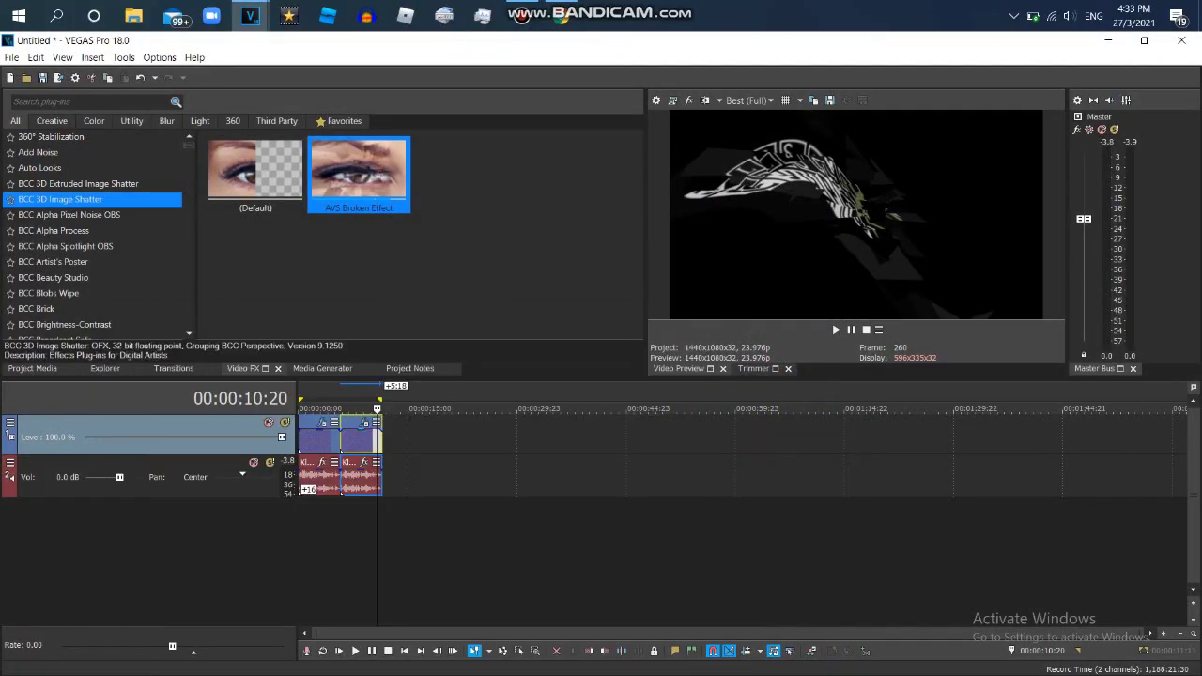
Step: Save the first logo event's effect chain as a plug-in package named I Broke X and close its effects window
click(328, 440)
click(323, 423)
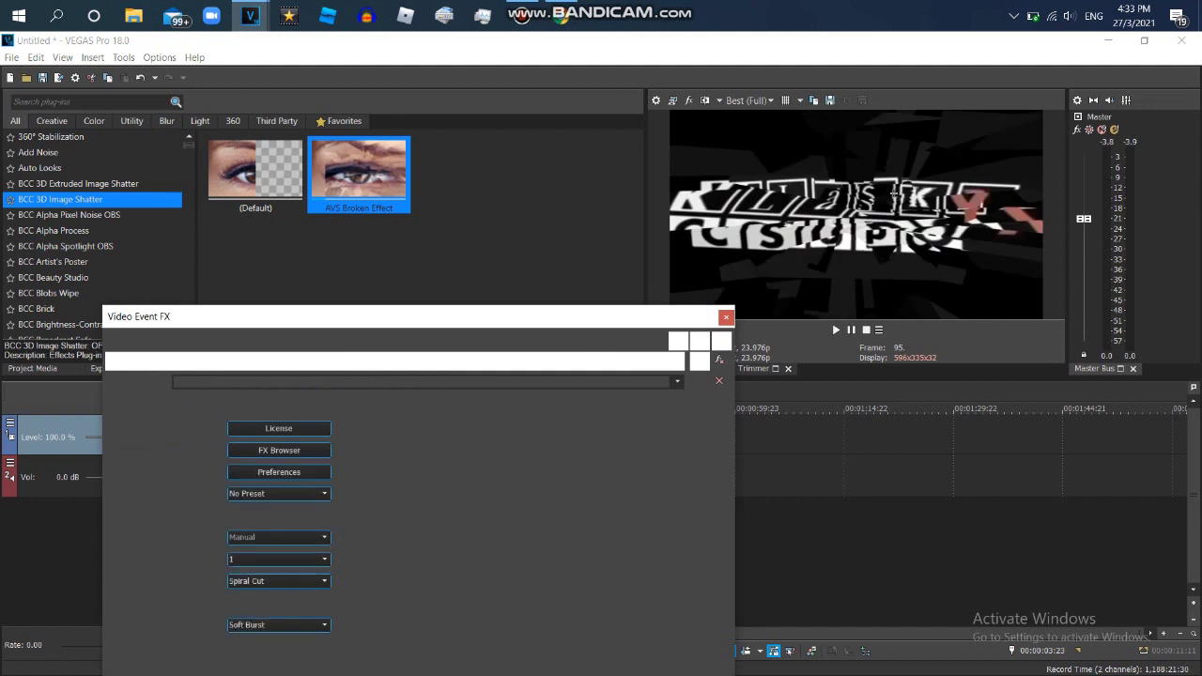
click(698, 361)
click(966, 309)
text(18)
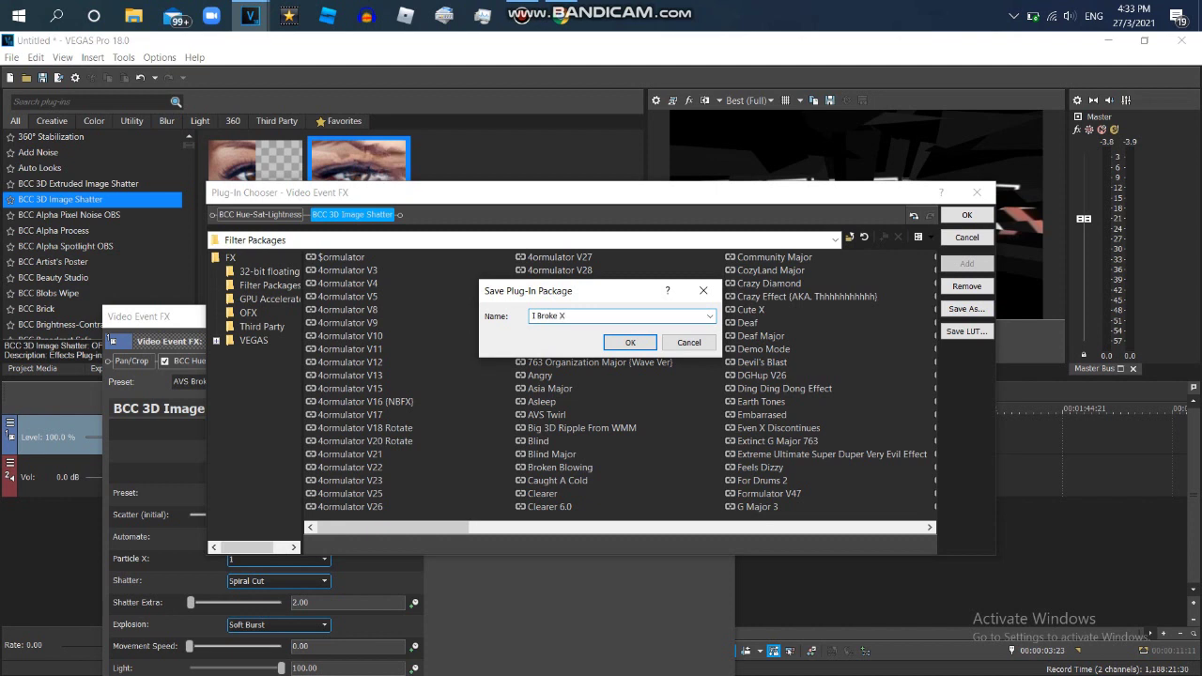
click(630, 342)
click(966, 214)
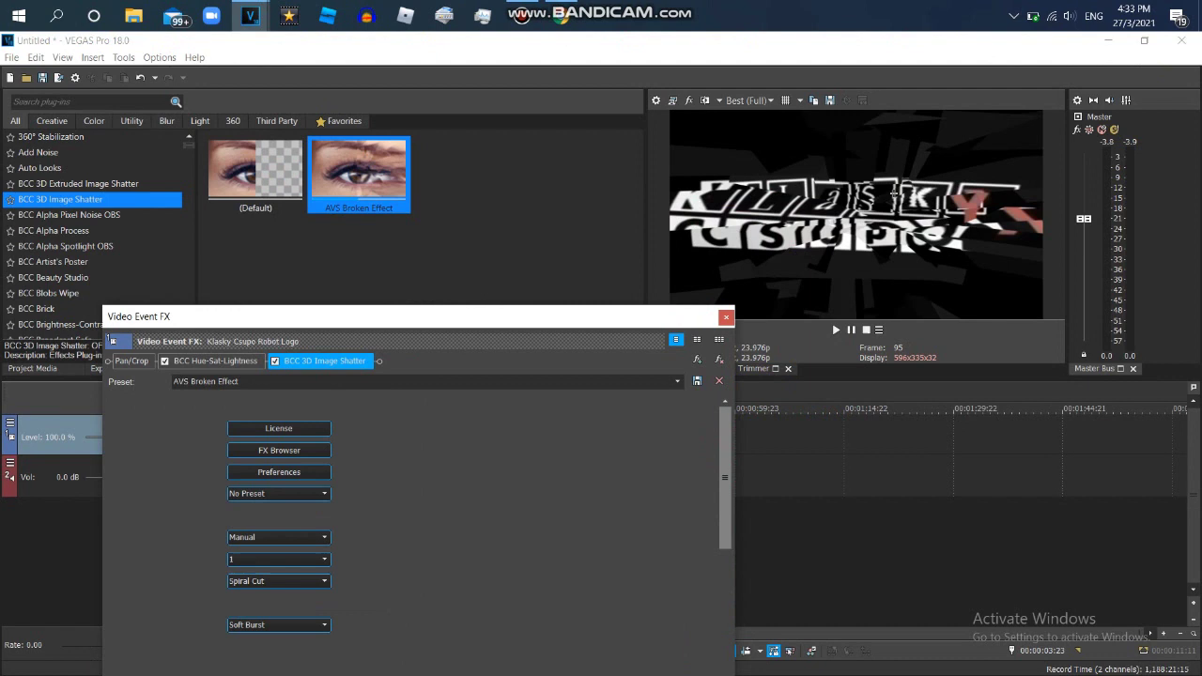
click(726, 316)
Step: Place the playhead inside the second logo clip and step it forward to 00:00:08:18
click(357, 408)
click(359, 408)
key(Right)
key(Right)
key(Right)
key(Right)
key(Right)
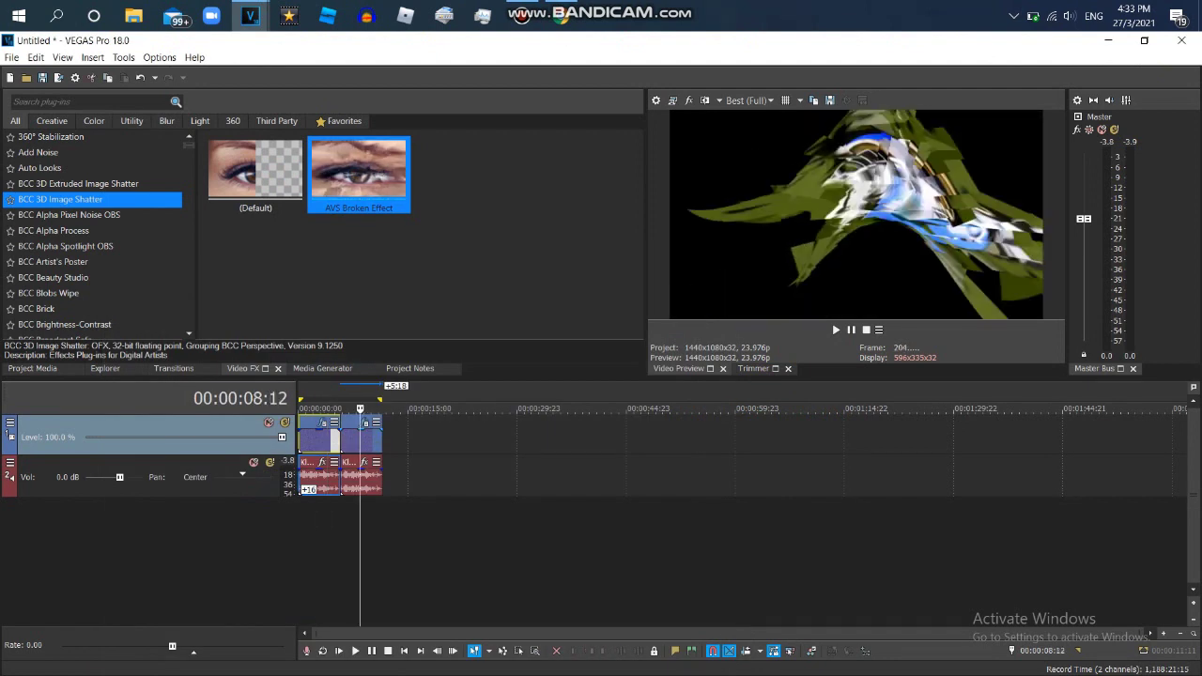
Step: Open the second audio event's properties and set its time stretch / pitch shift method to élastique
right_click(363, 474)
click(395, 665)
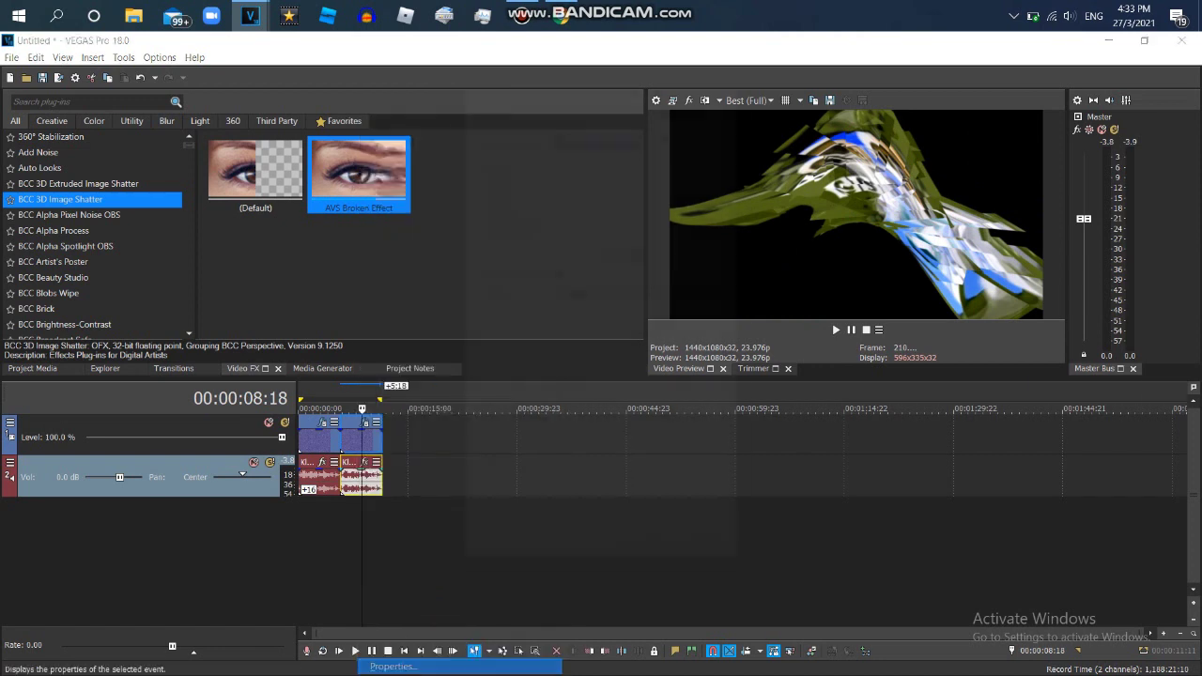
click(594, 327)
click(602, 316)
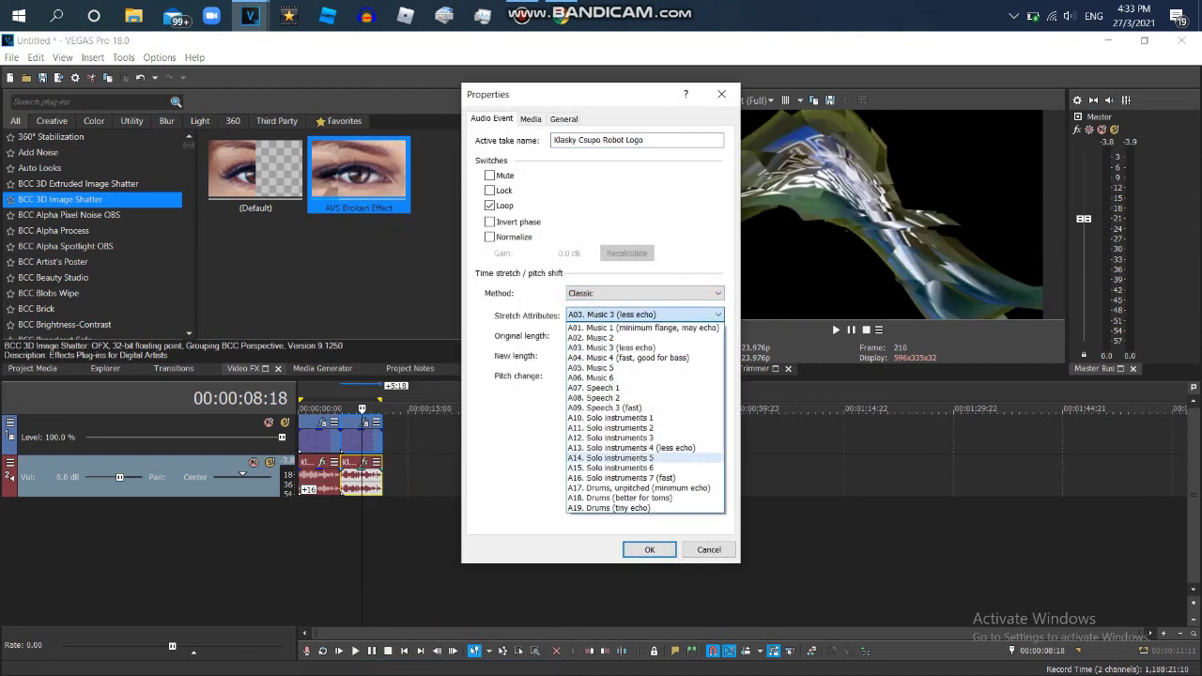
click(611, 328)
click(611, 294)
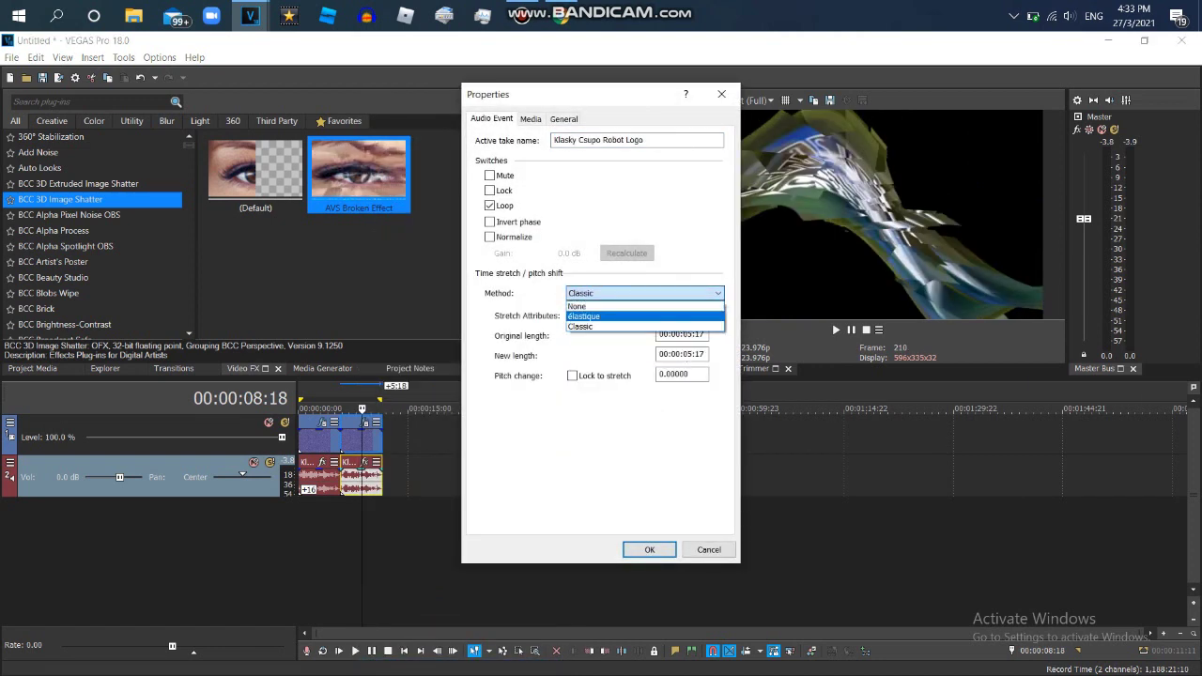
click(603, 317)
click(606, 316)
click(601, 328)
Step: Set the second audio event's pitch change to -8, play back the clip and show the project media
double_click(678, 375)
text(-)
click(649, 550)
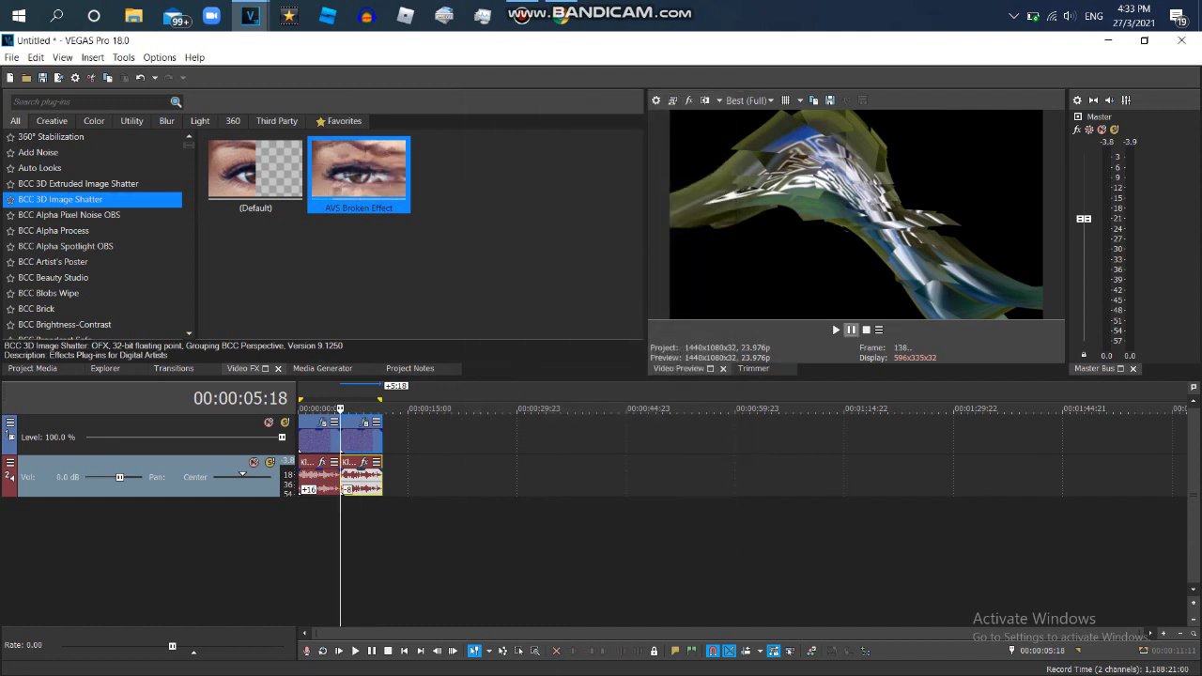
key(space)
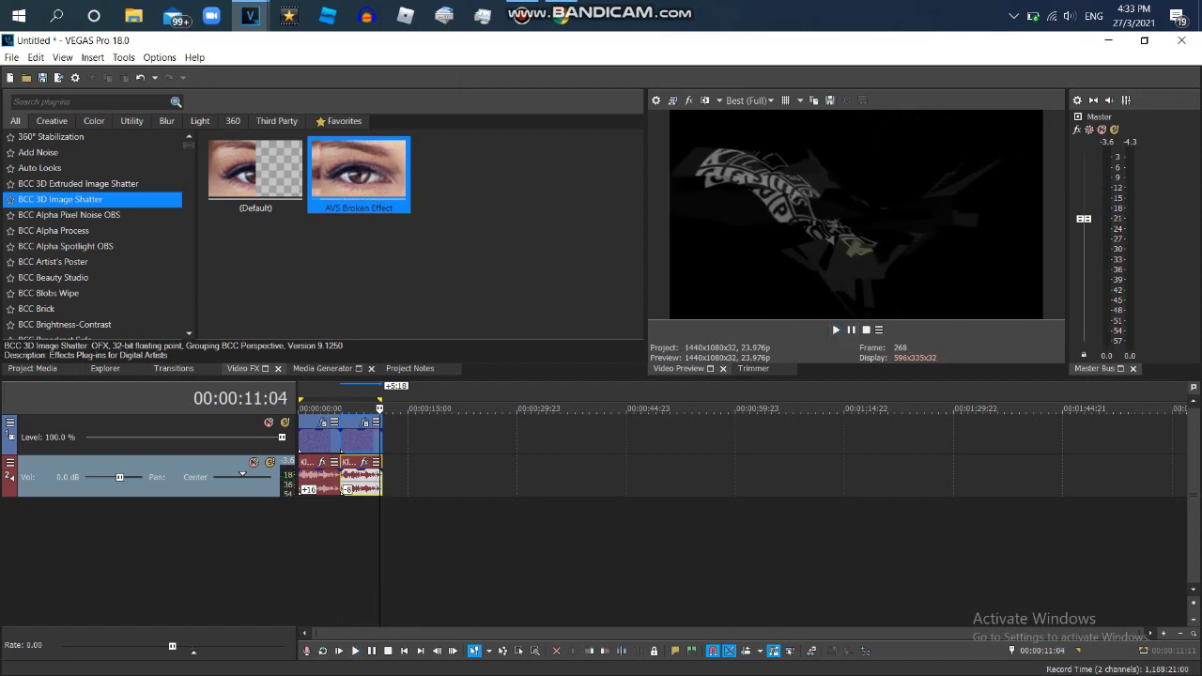
click(34, 369)
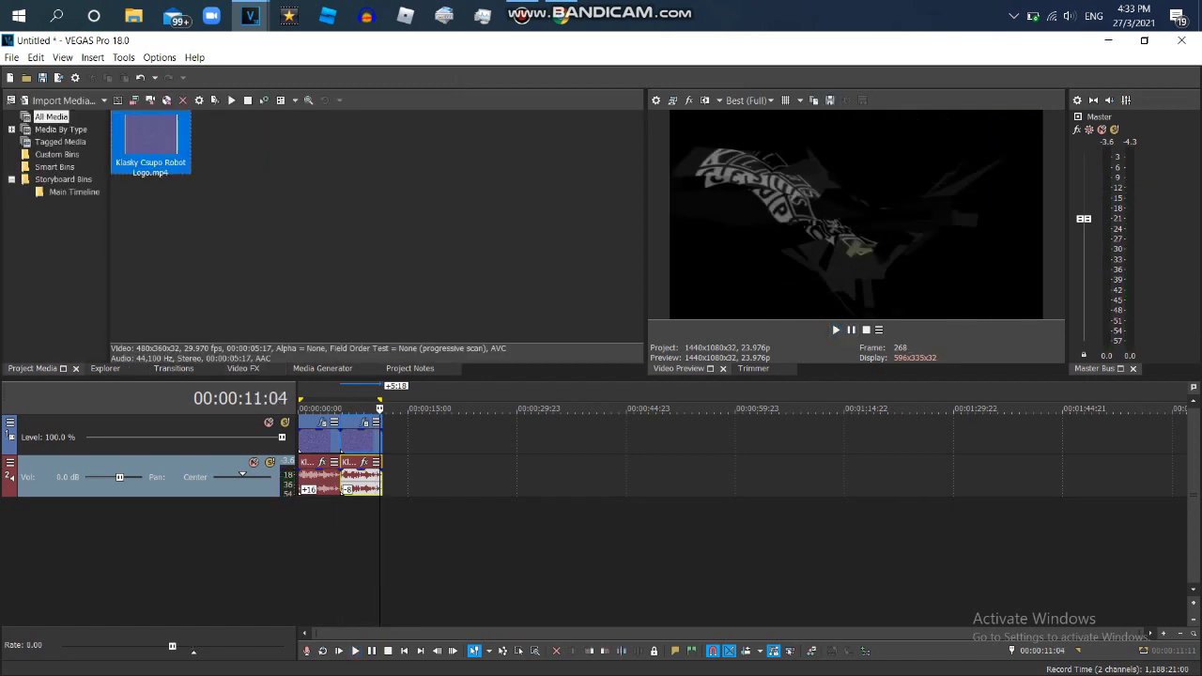
Step: Reopen the second logo event's effect chain and set the Amount of its second Deform to 0.450
click(365, 421)
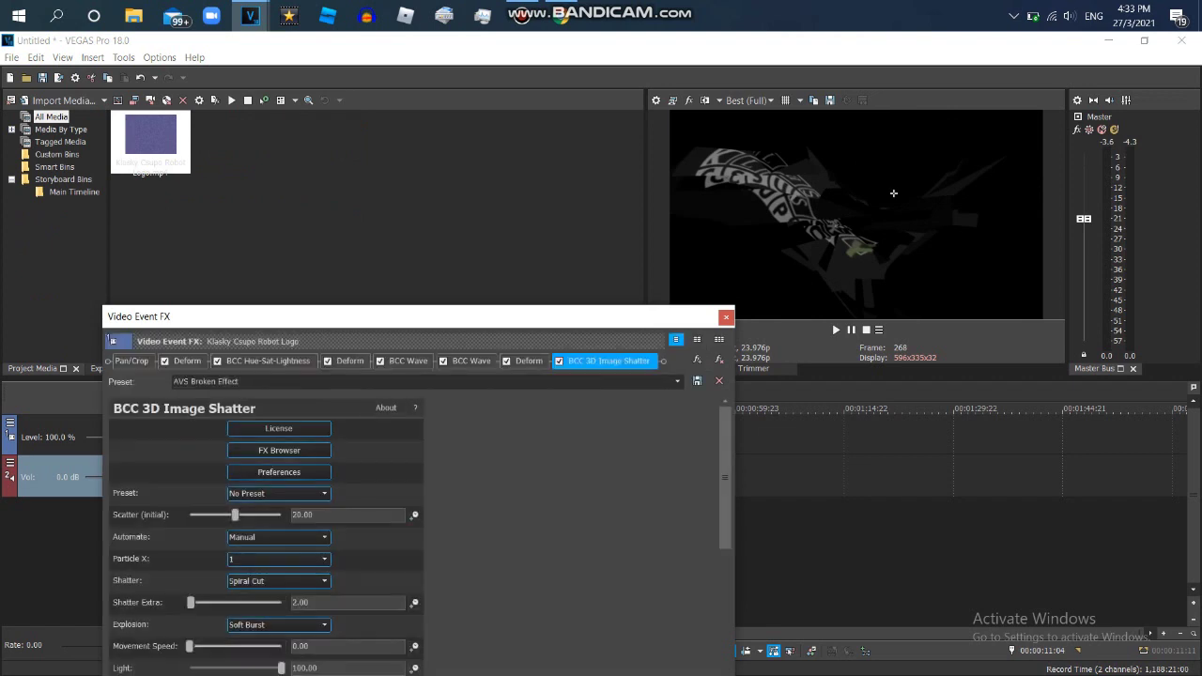
click(470, 362)
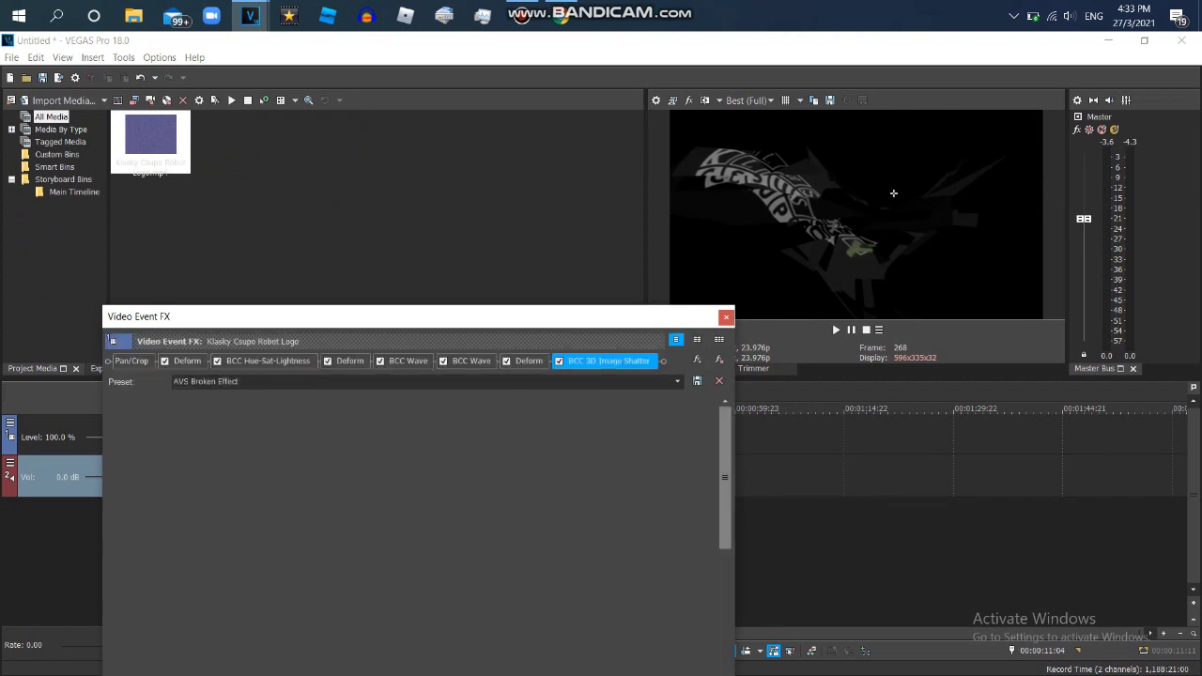
click(472, 361)
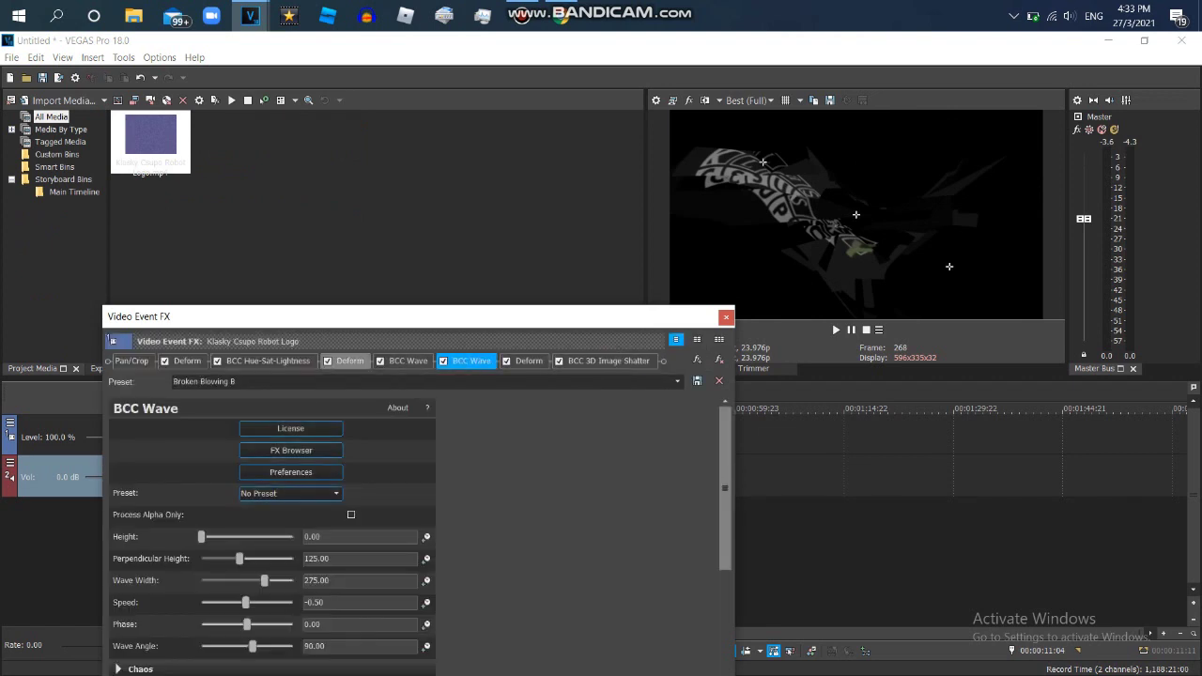
click(350, 361)
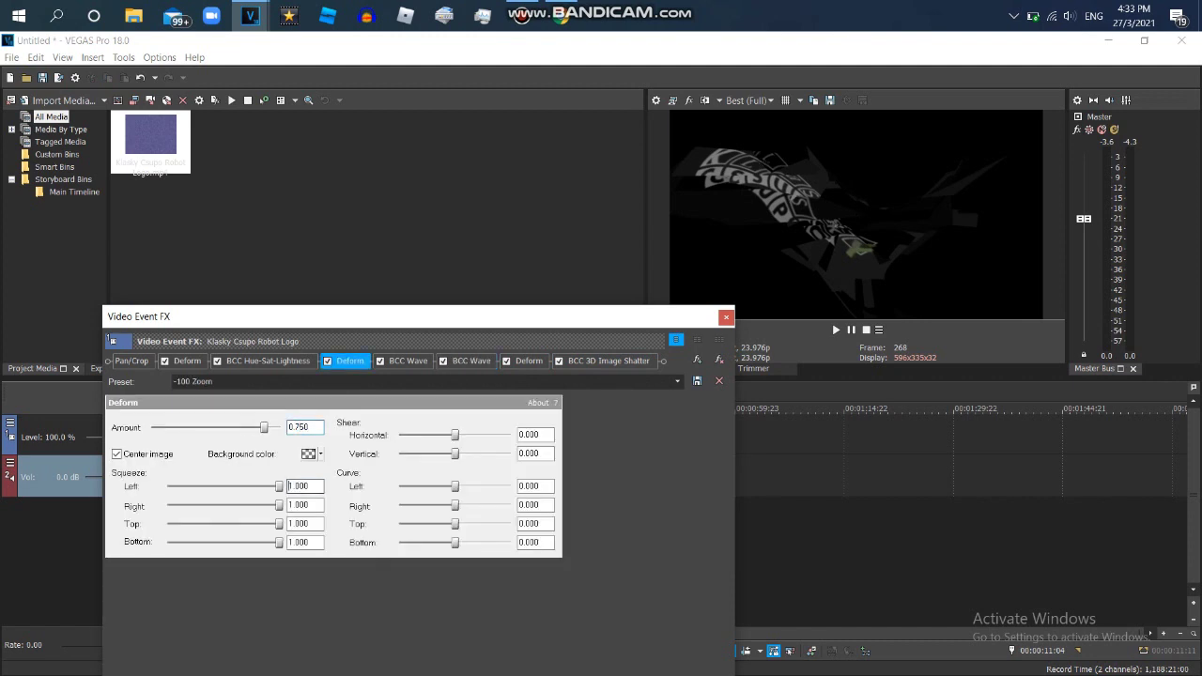
drag(318, 320, 346, 312)
drag(276, 420, 273, 420)
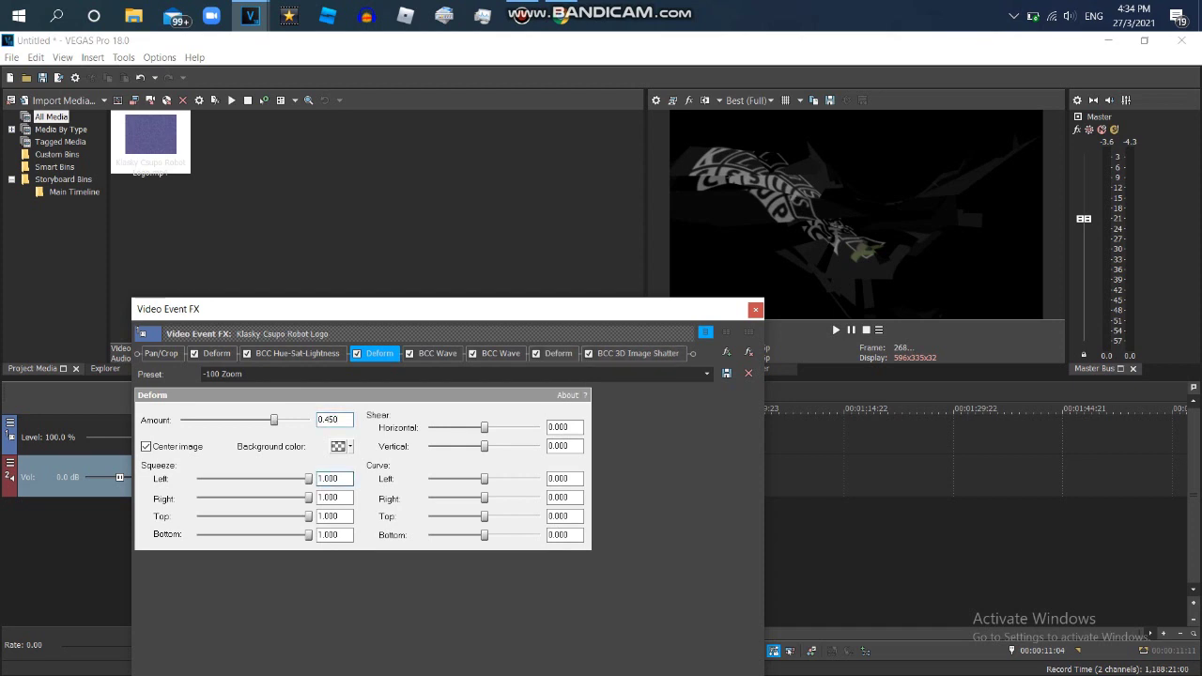
Step: Set the Amount of the last Deform in the chain to -0.900, comparing it with the second Deform
click(558, 354)
drag(321, 419, 332, 420)
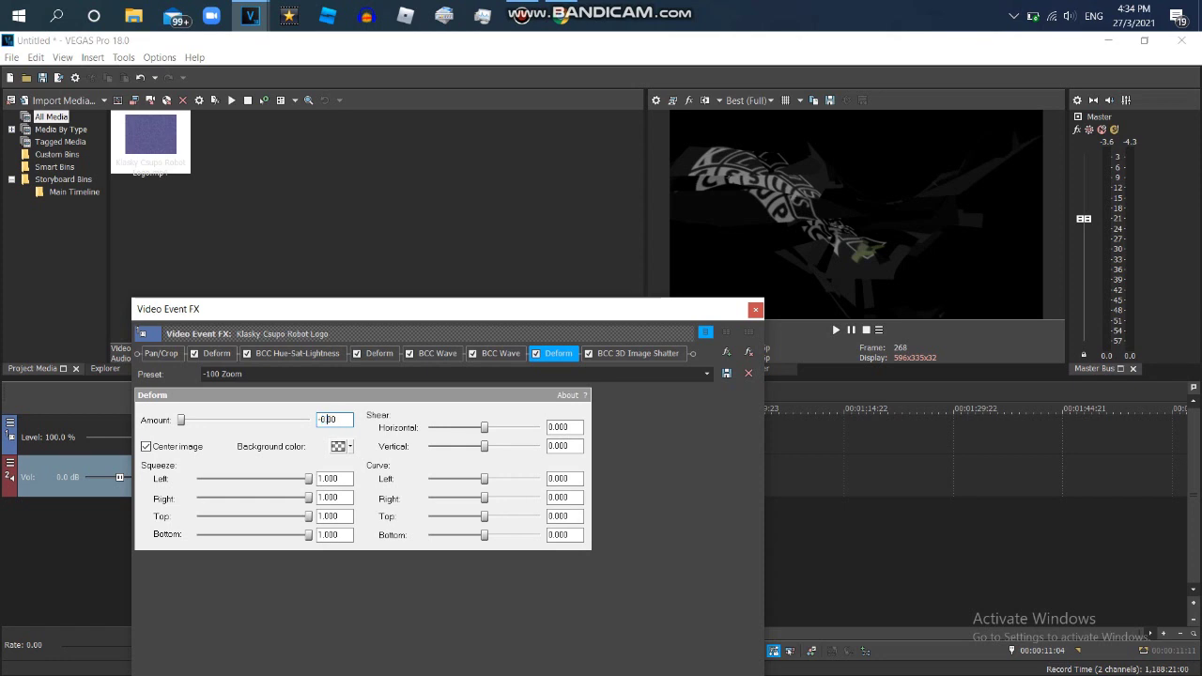
click(379, 353)
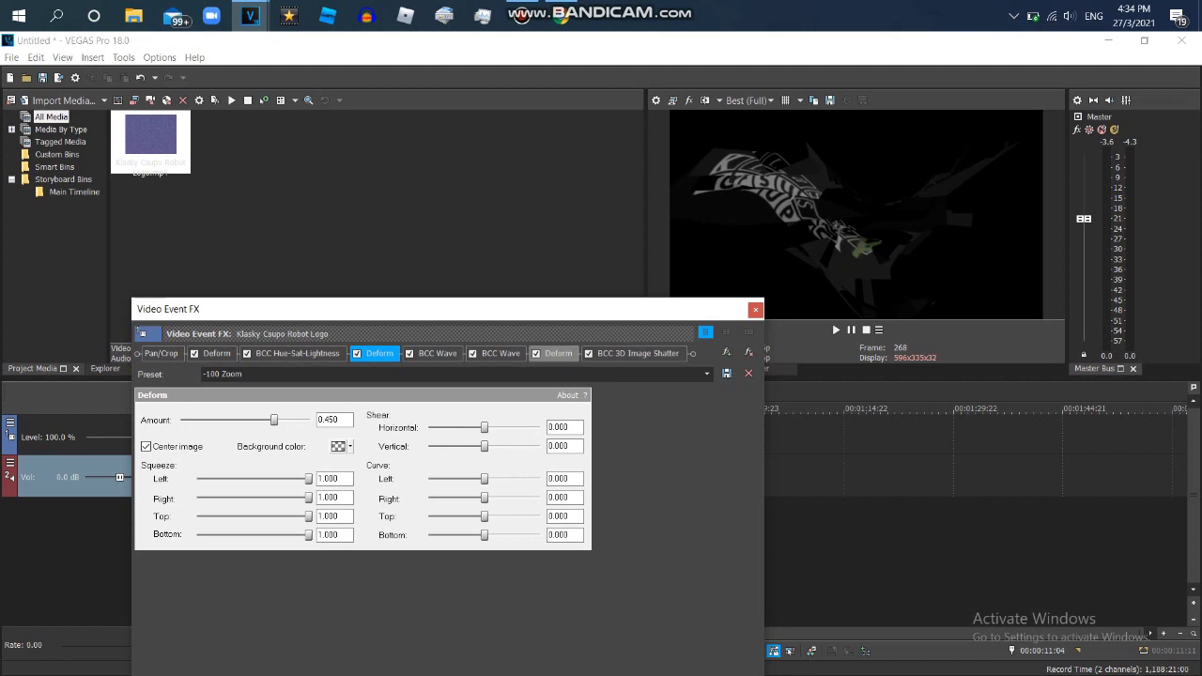
click(558, 354)
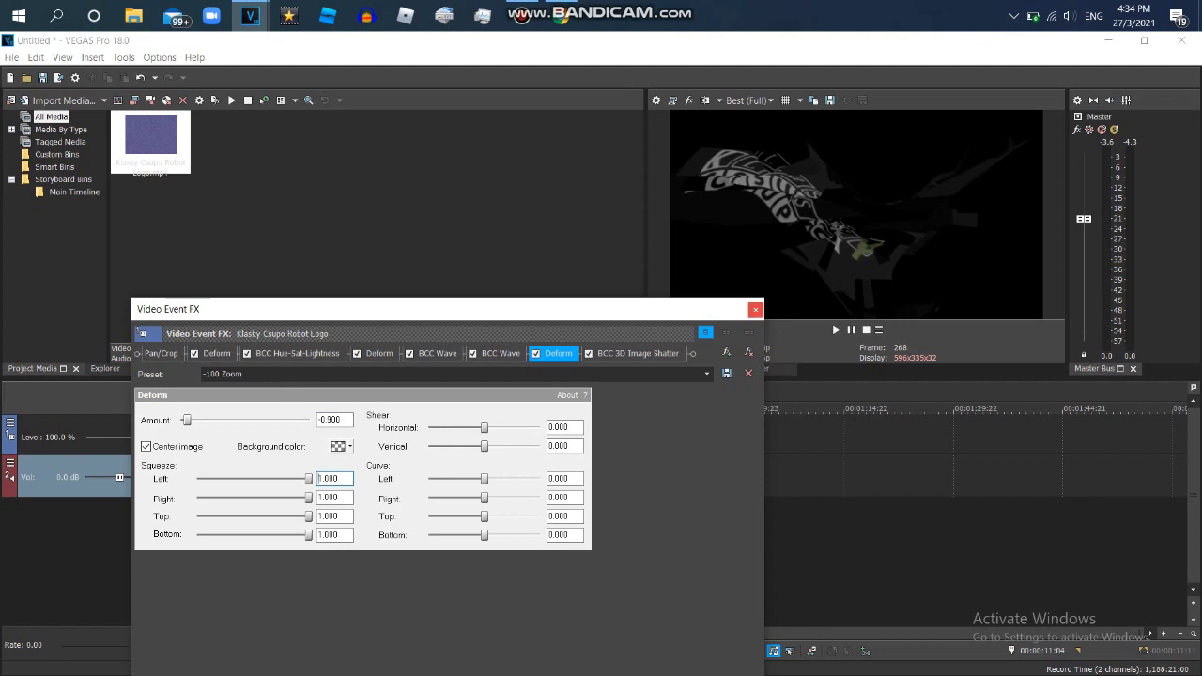
Step: Save the second event's effect chain as the package Broken Blowing, replacing the existing one, and close the effects window
click(726, 352)
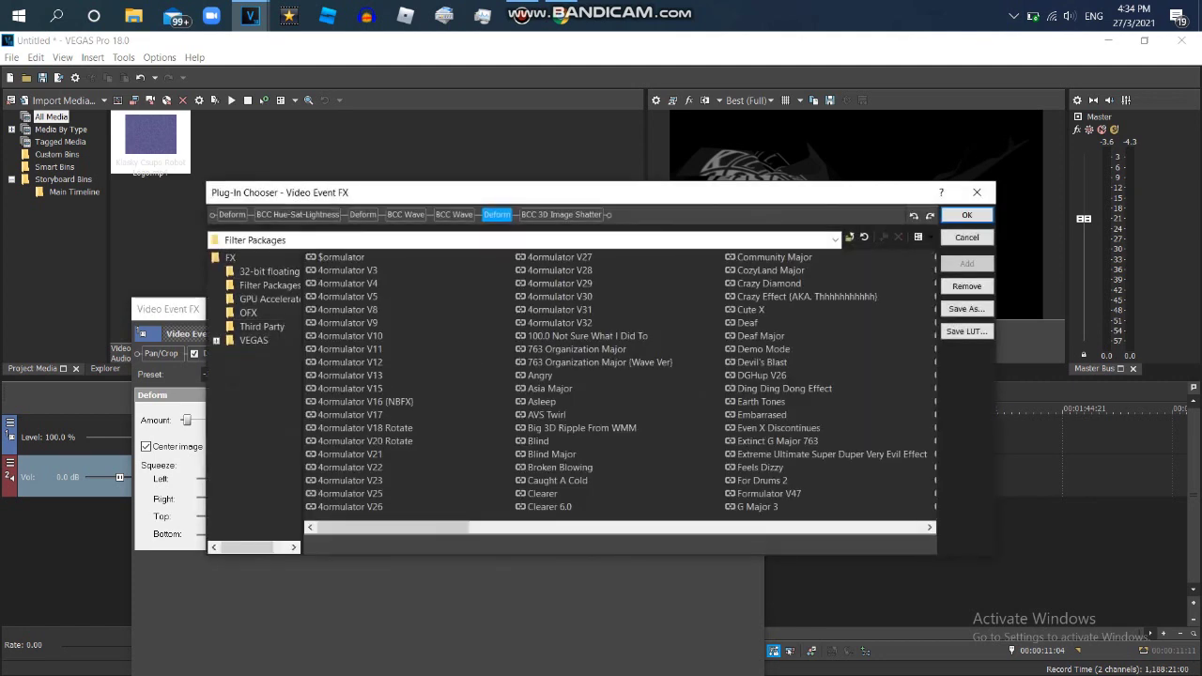
click(966, 309)
click(710, 316)
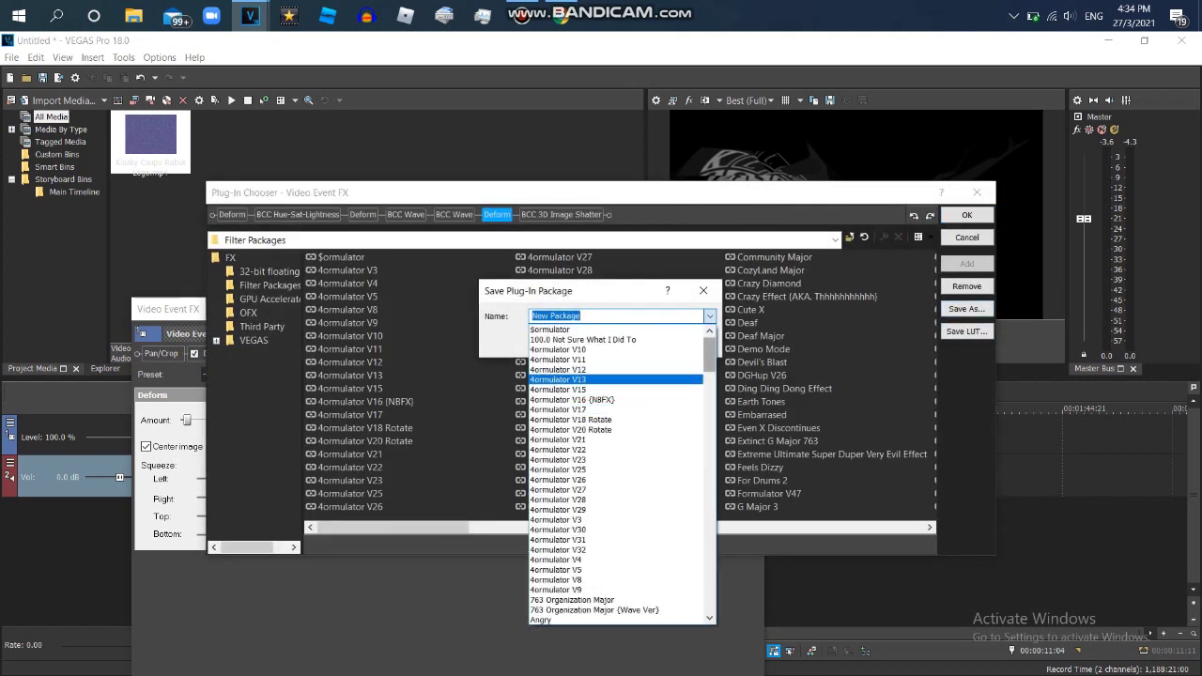
drag(710, 358, 710, 387)
scroll(601, 433, down, 5)
scroll(602, 432, up, 4)
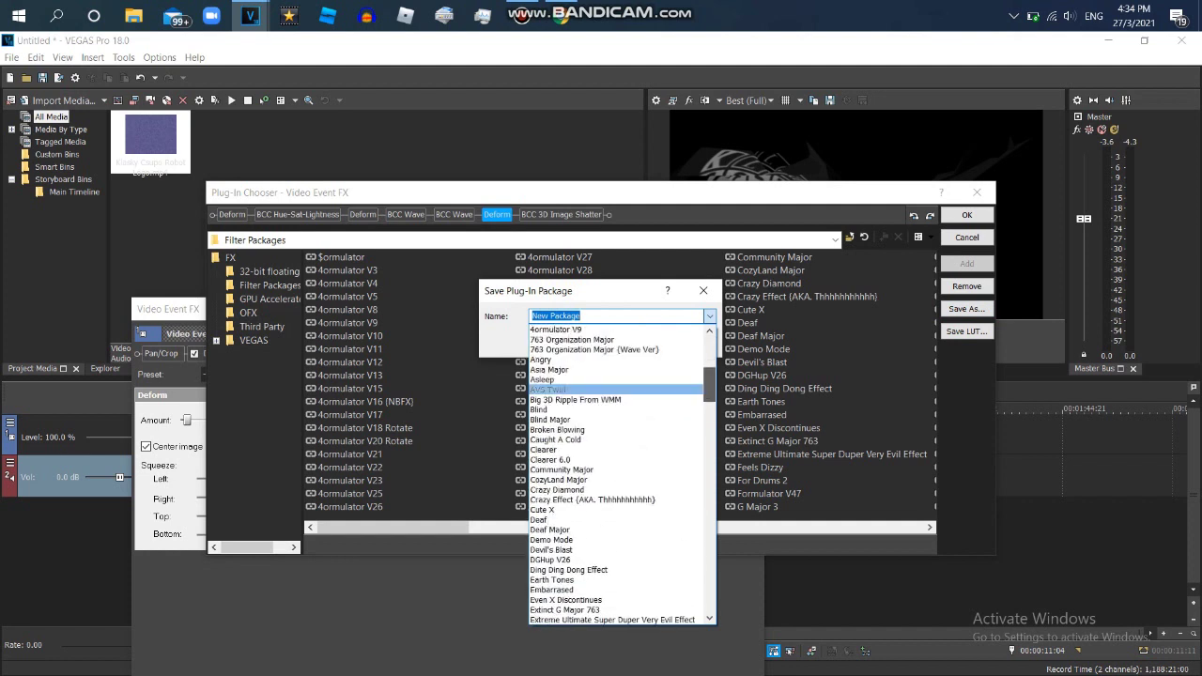
click(615, 419)
click(630, 344)
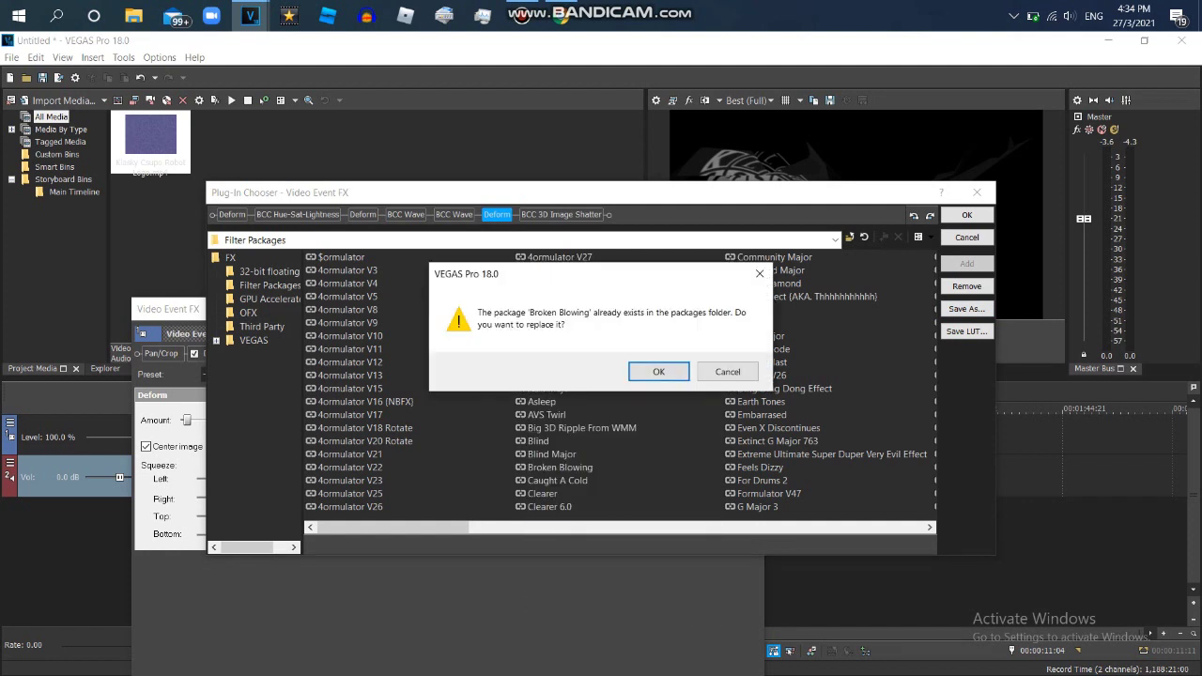
click(659, 372)
click(966, 215)
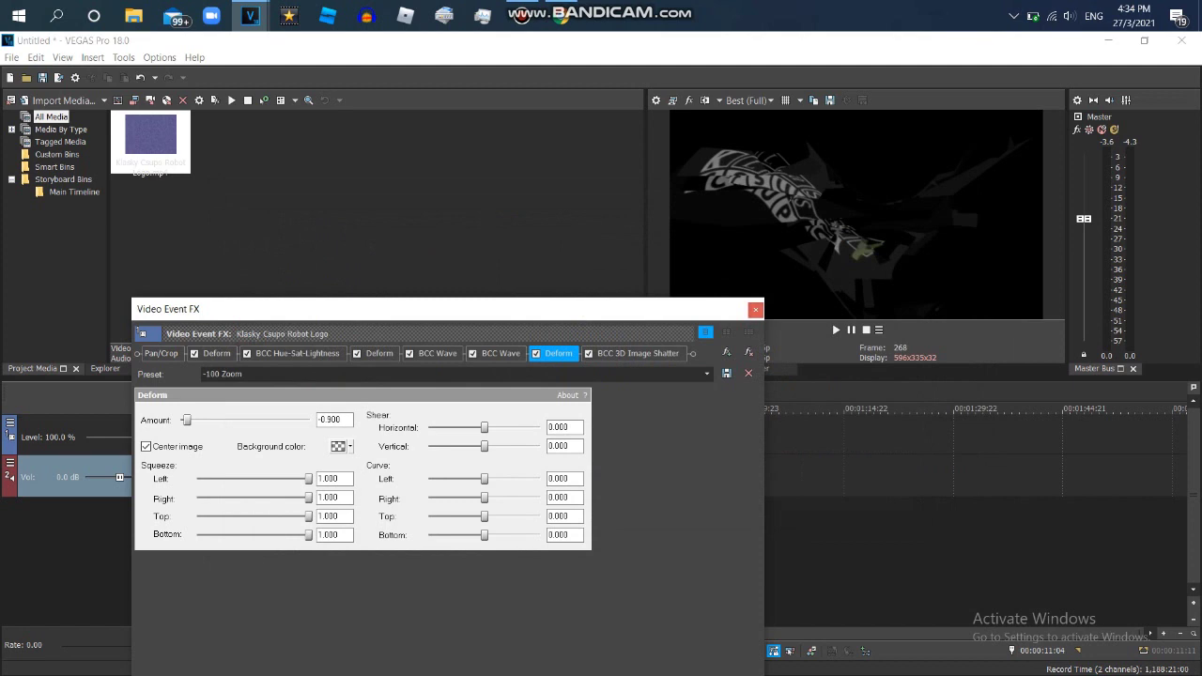
click(755, 310)
Step: Place a third Klasky Csupo Robot Logo.mp4 clip after the second and match its pan/crop to the output aspect
click(150, 141)
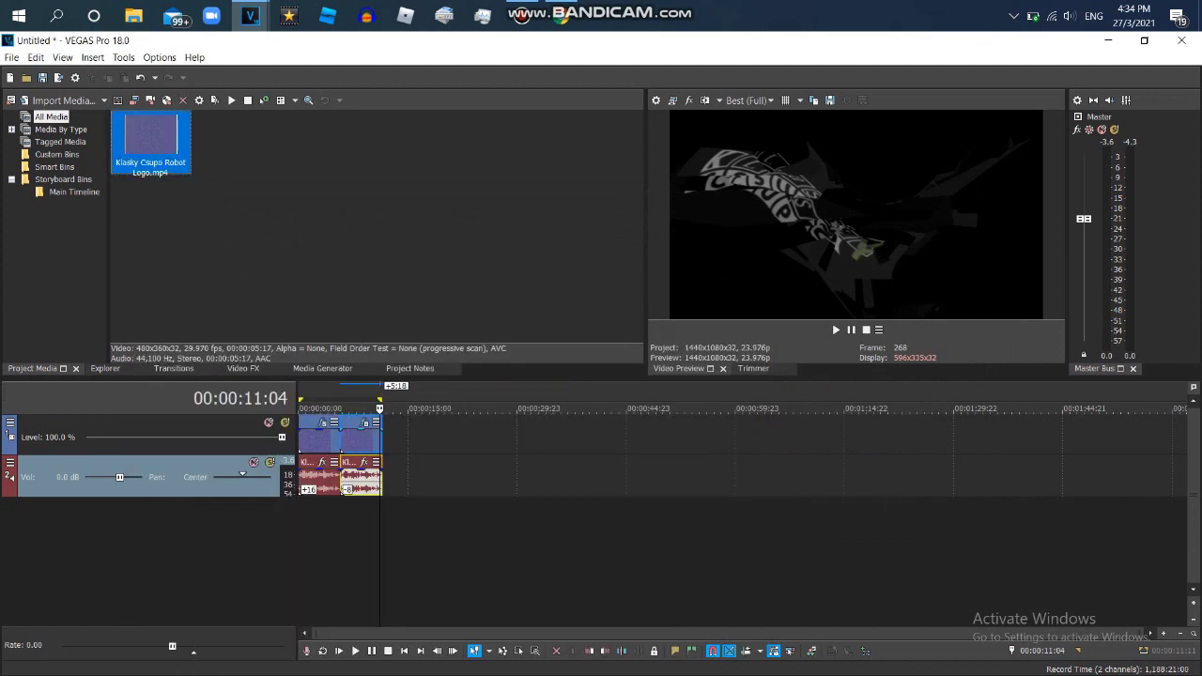
drag(150, 141, 383, 447)
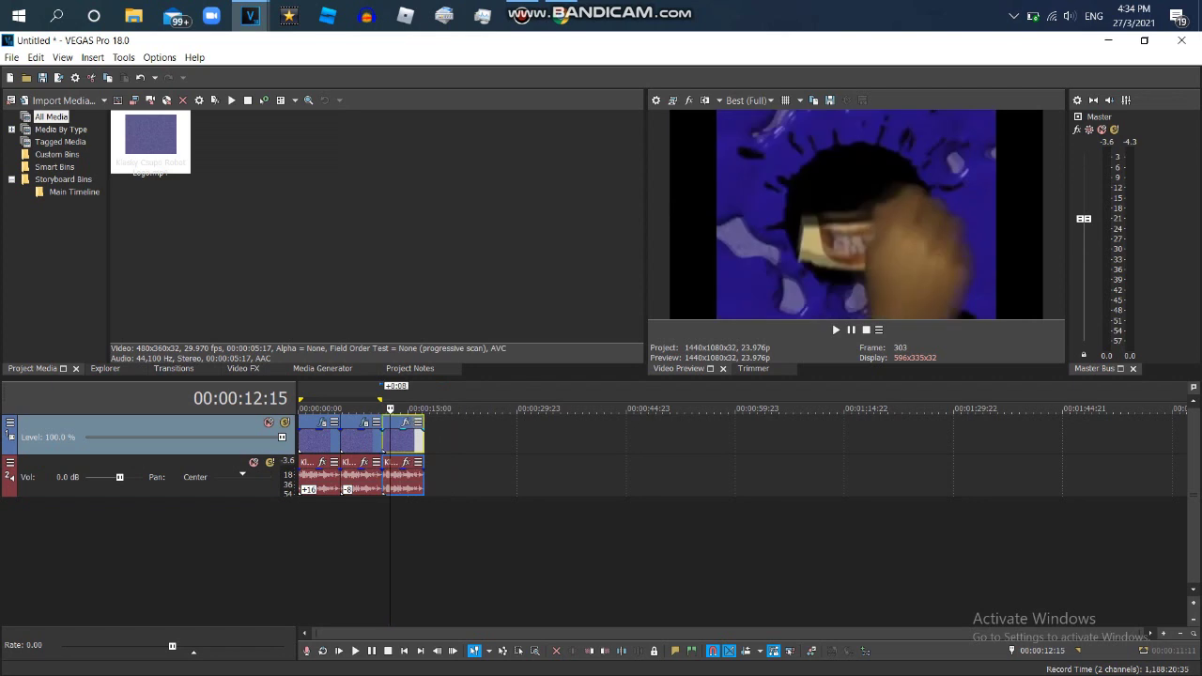
click(418, 423)
click(452, 425)
right_click(665, 533)
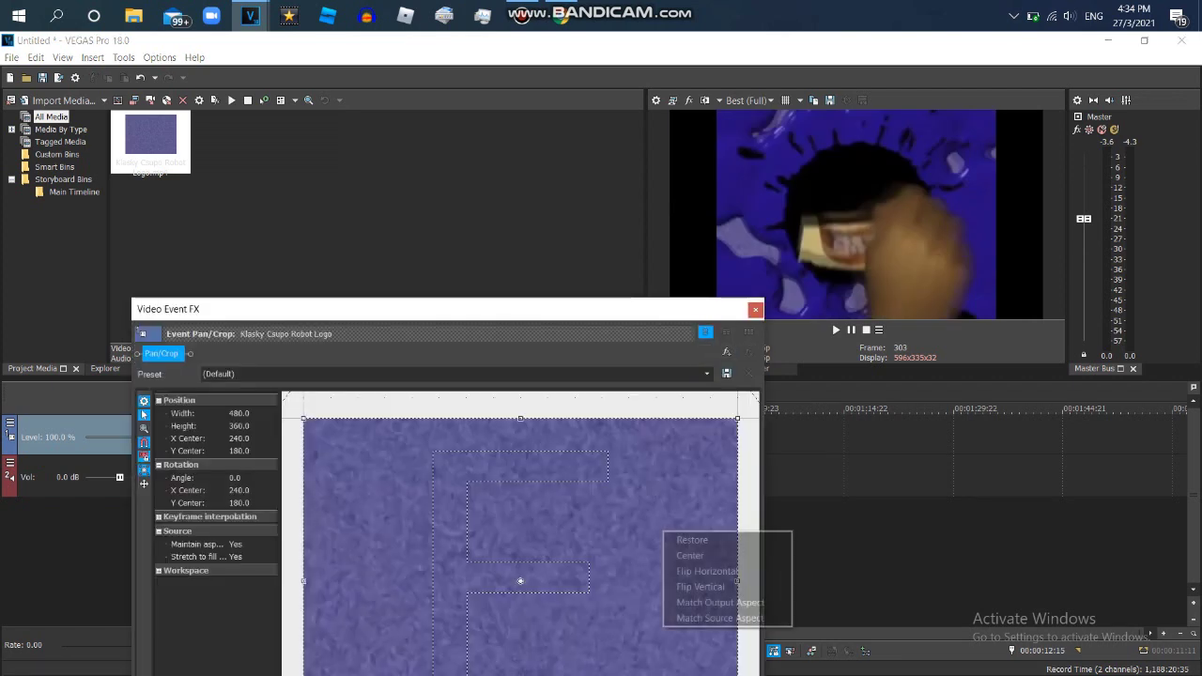
click(714, 603)
Step: Apply the Broken Blowing package to the third logo event and reposition the effects window
click(727, 353)
click(523, 16)
click(1045, 213)
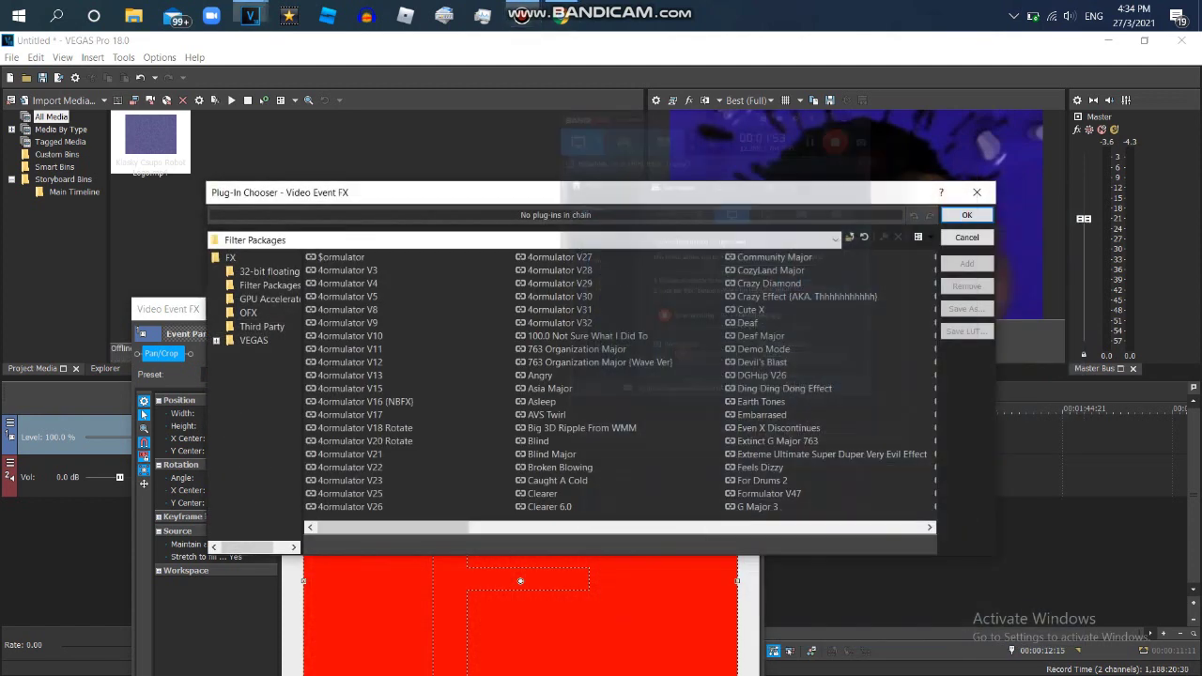
double_click(560, 468)
click(968, 215)
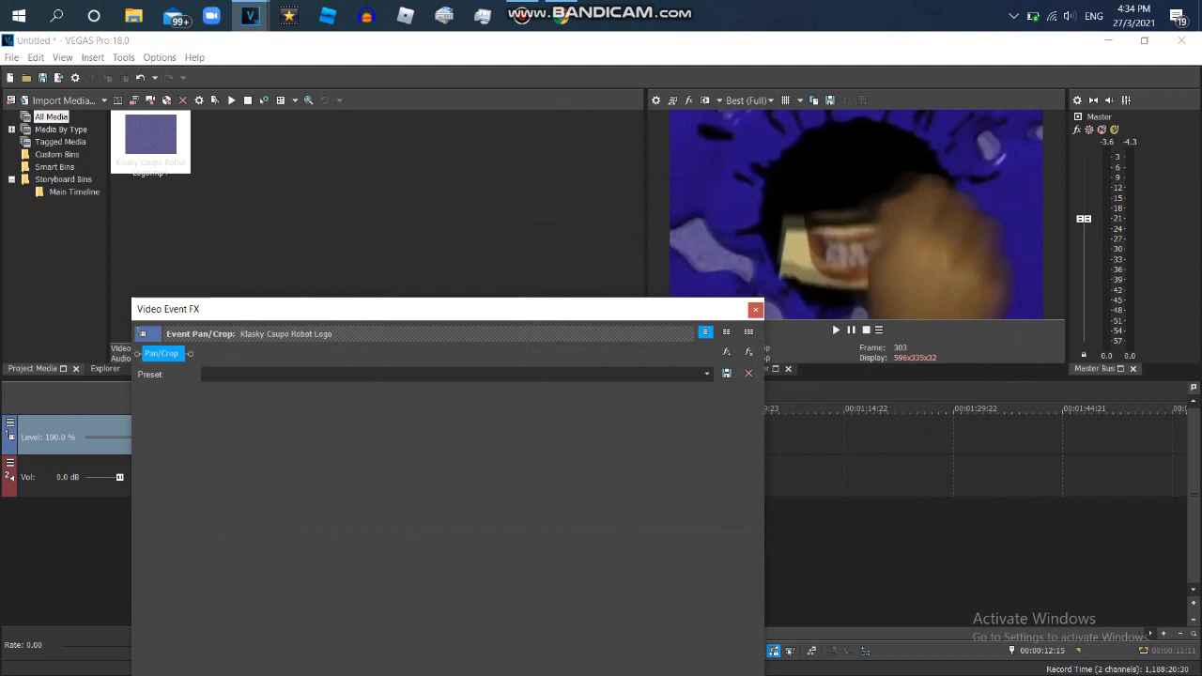
drag(295, 316, 374, 399)
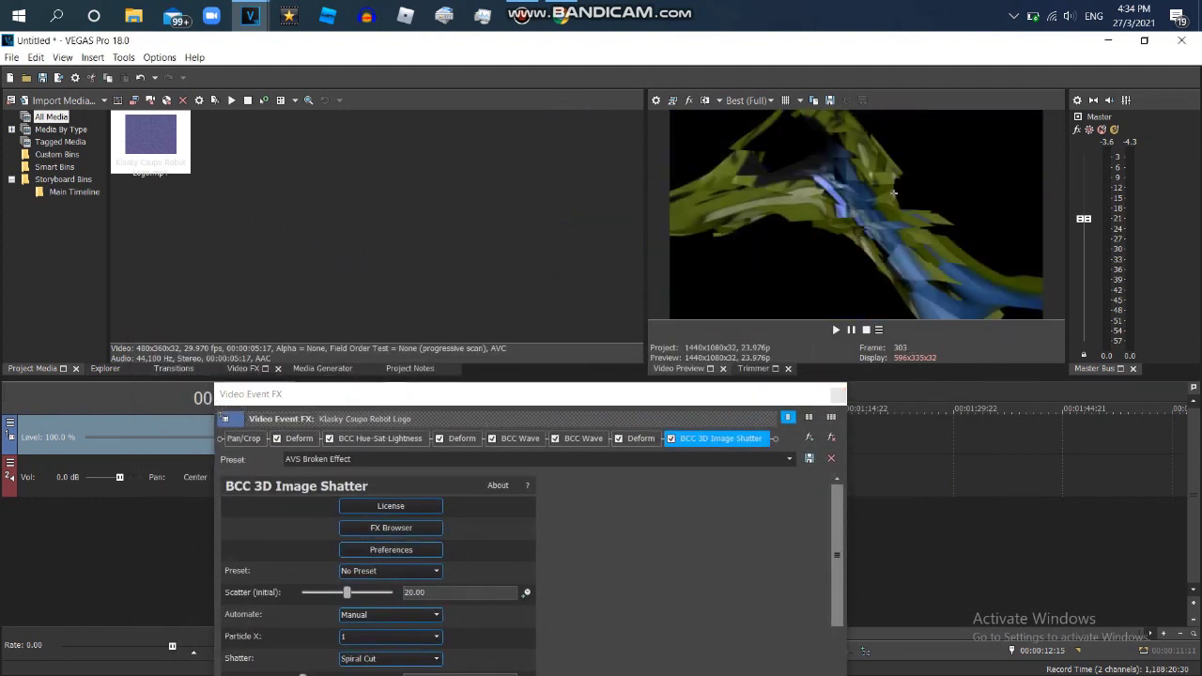
Step: Add a Gradient Map effect in front of the third event's effect chain
click(244, 369)
drag(189, 145, 188, 264)
click(44, 214)
drag(255, 246, 280, 439)
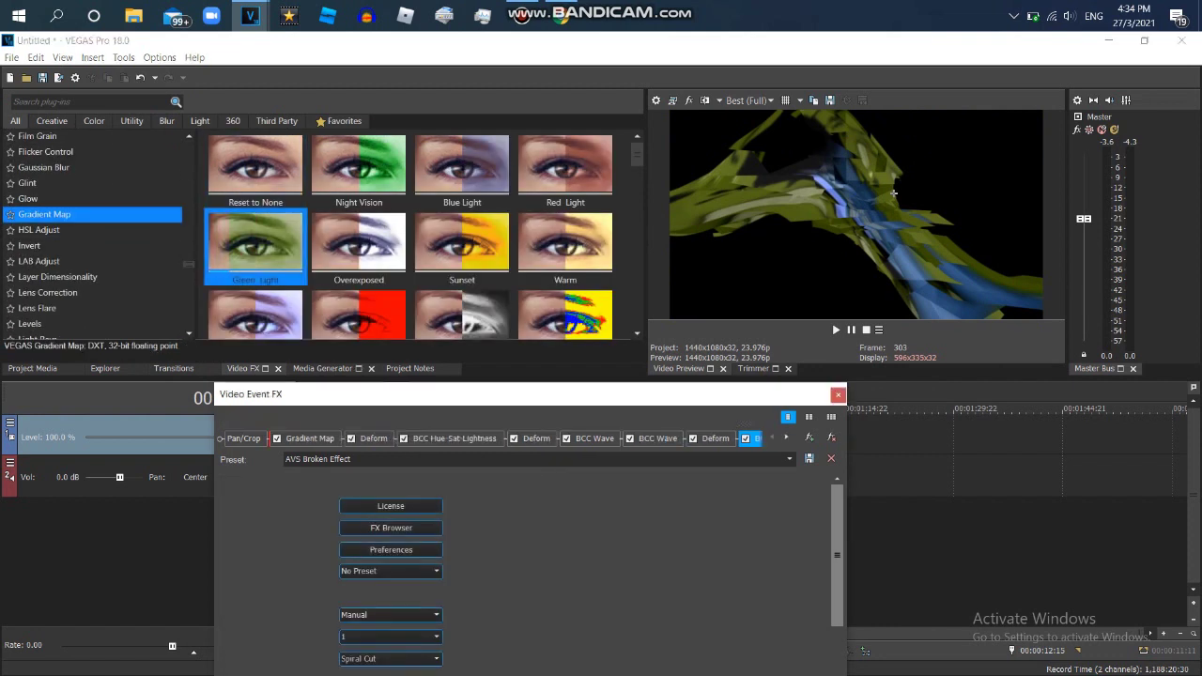
Step: Add a TV Simulator effect with the Crazy Diamond preset right after the Gradient Map
mouse_move(189, 263)
mouse_down()
mouse_move(189, 302)
mouse_move(189, 286)
mouse_up()
click(43, 303)
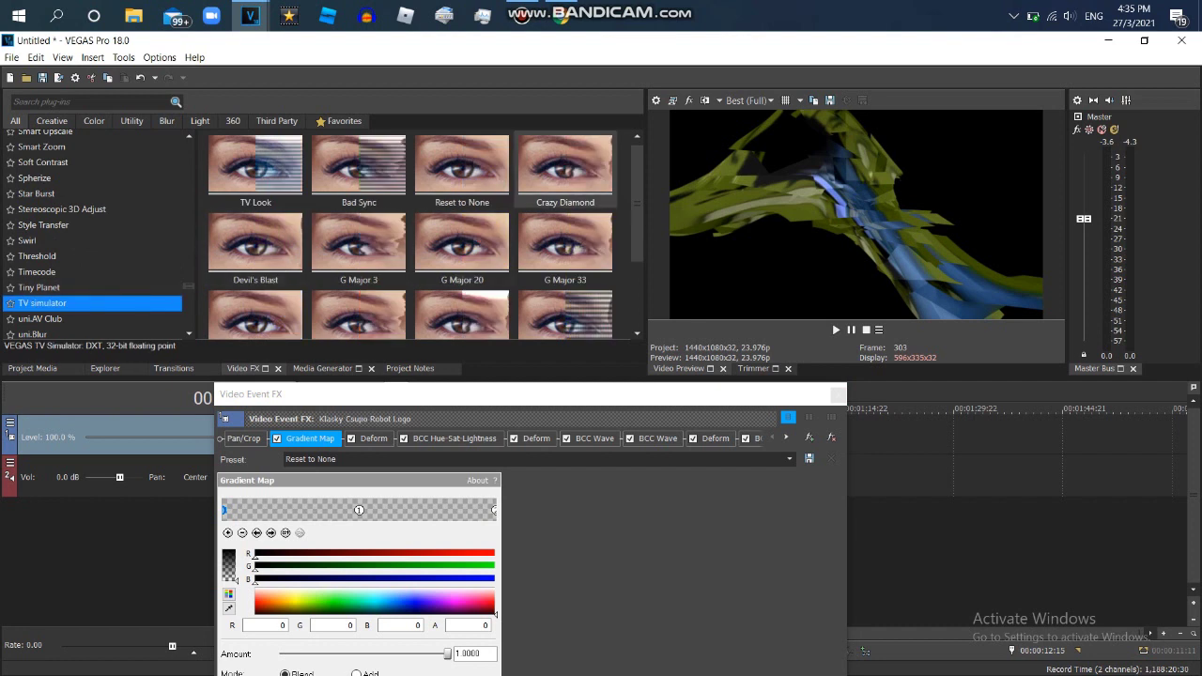
click(565, 170)
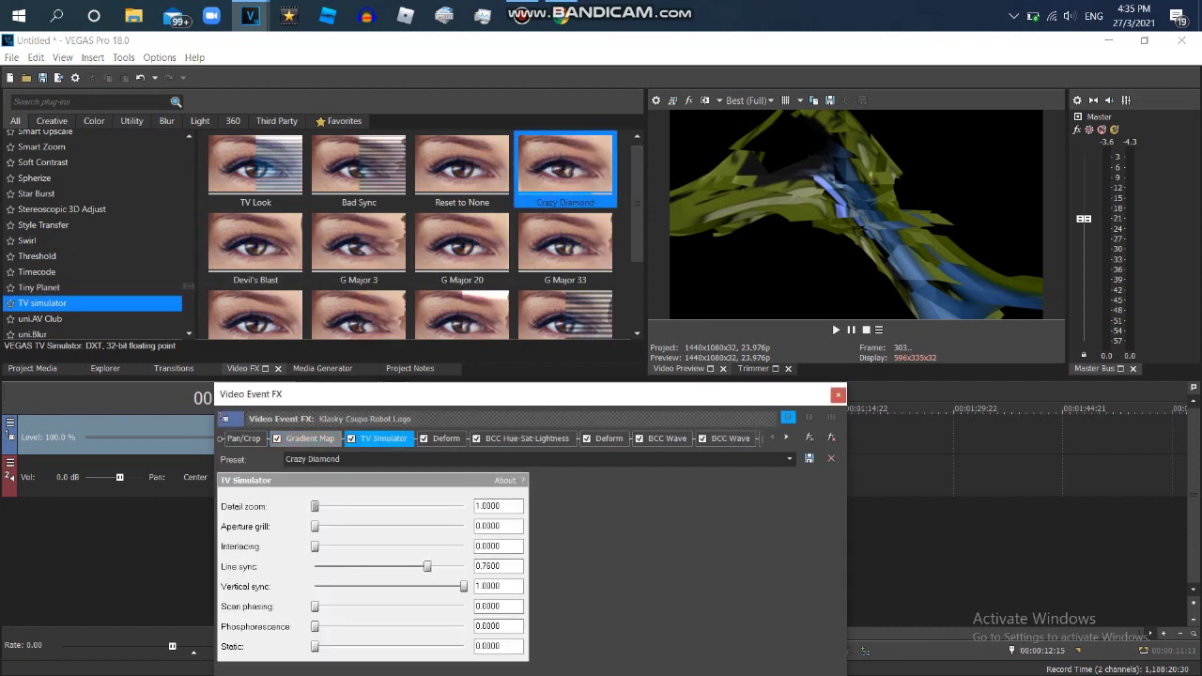
Step: Show the Gradient Map settings and bring up the How To Make Melon TV video in a reduced Chrome window
click(310, 439)
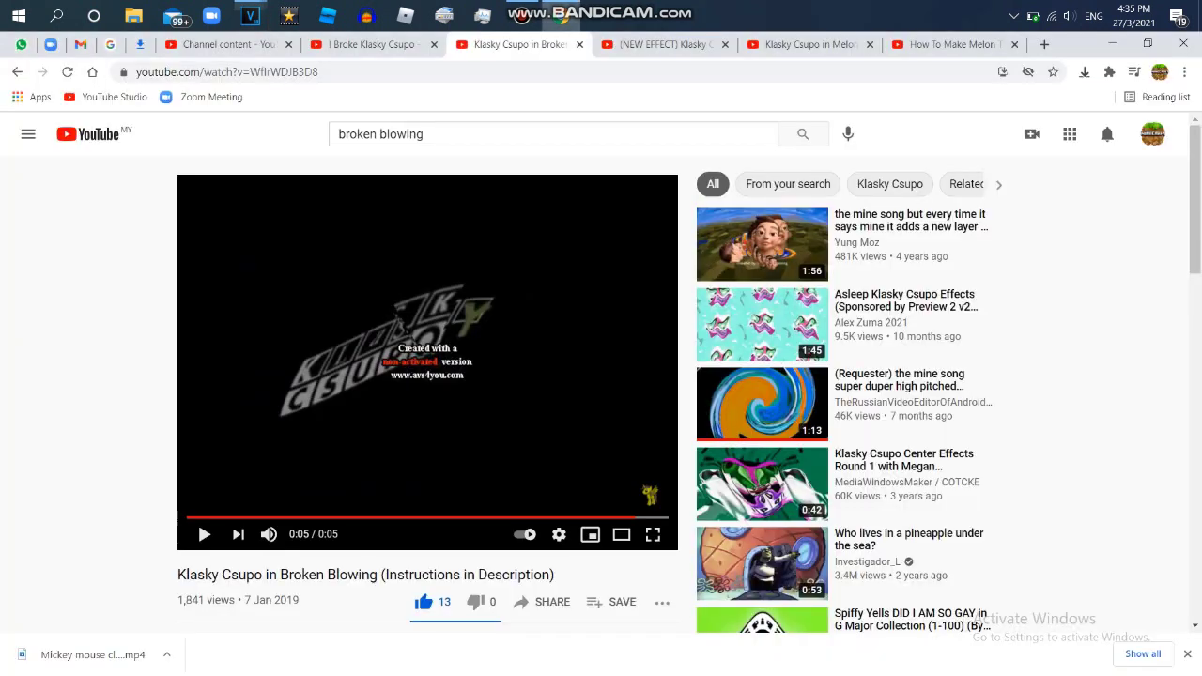
click(949, 44)
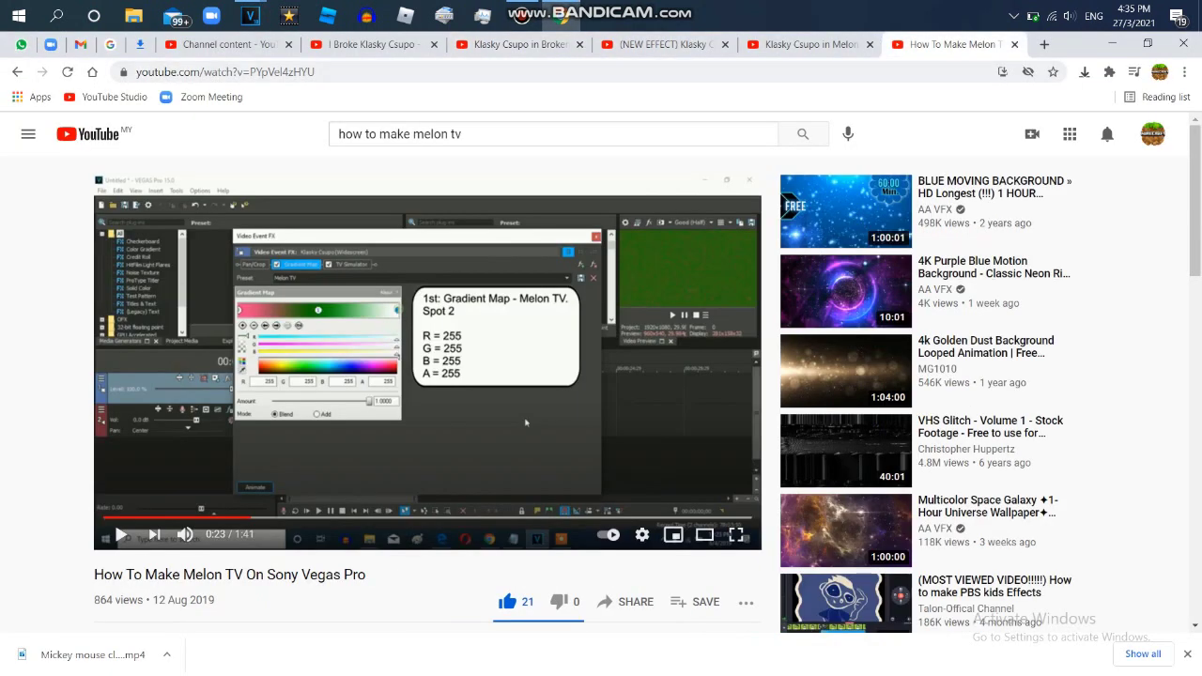
click(1148, 43)
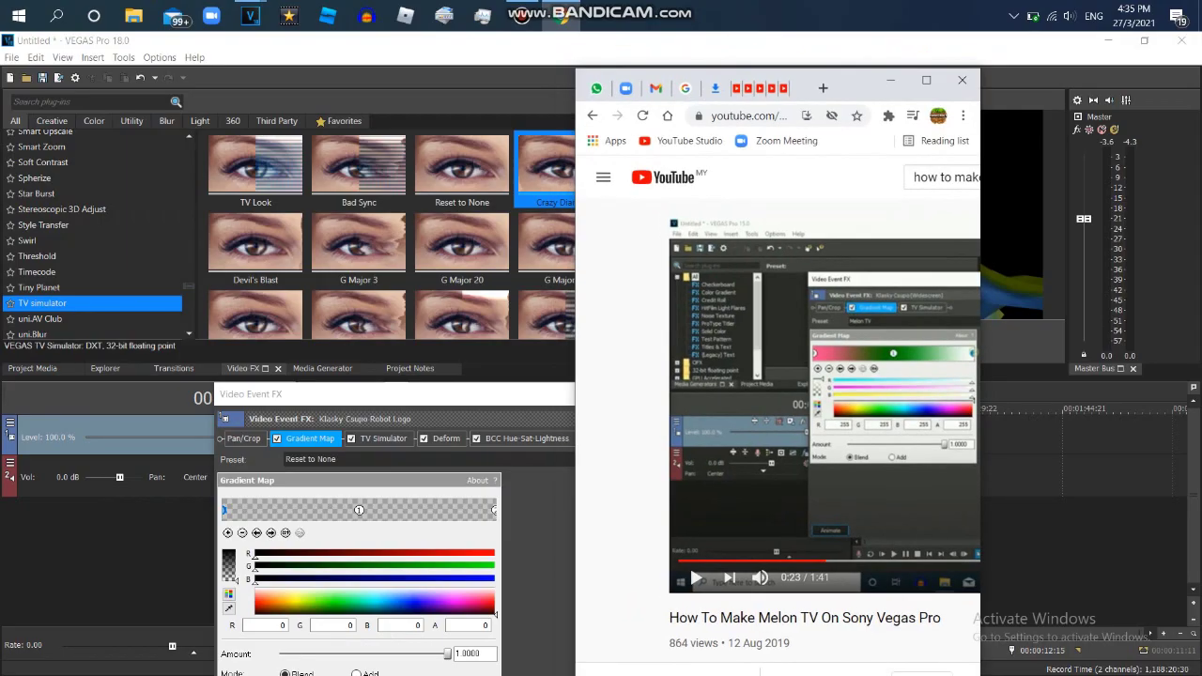
Step: Cancel the Render As dialog in the other open project, minimize that project and return to the logo project
click(537, 563)
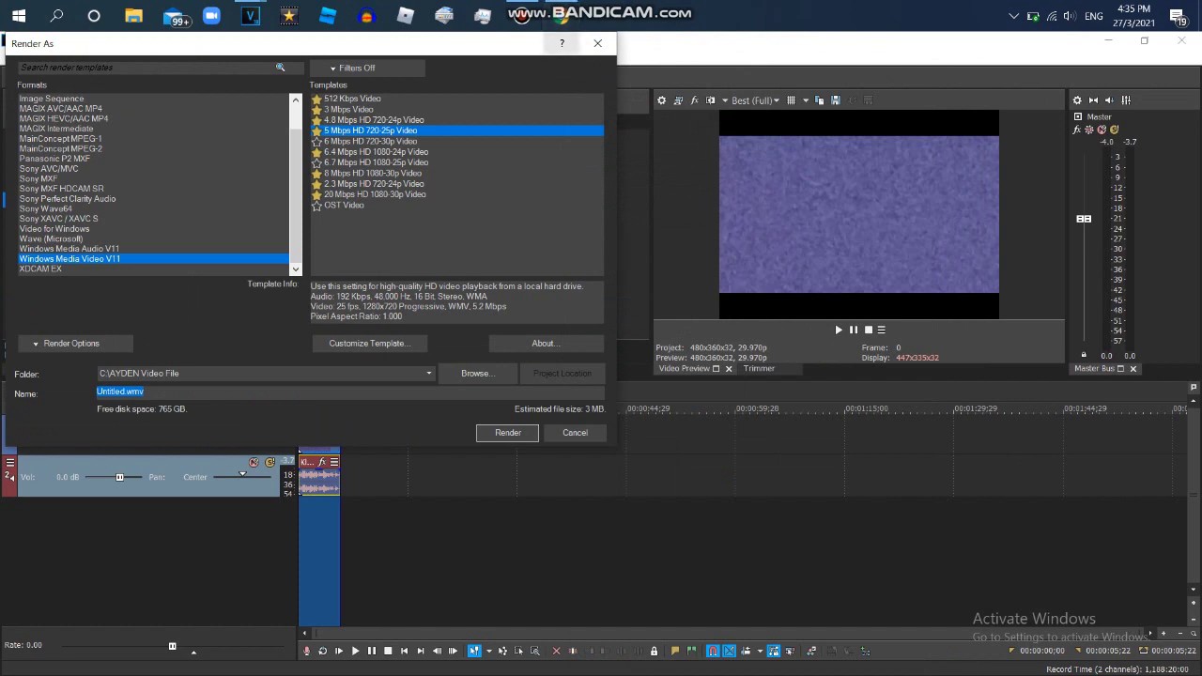
click(599, 43)
click(1109, 40)
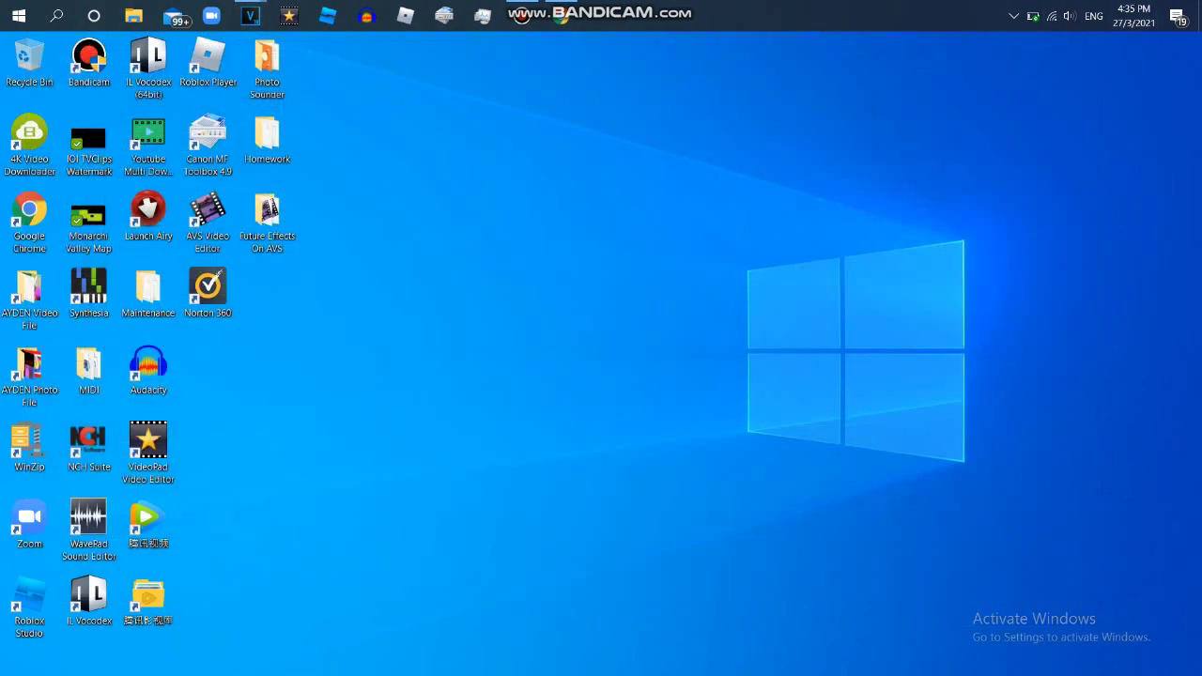
click(250, 16)
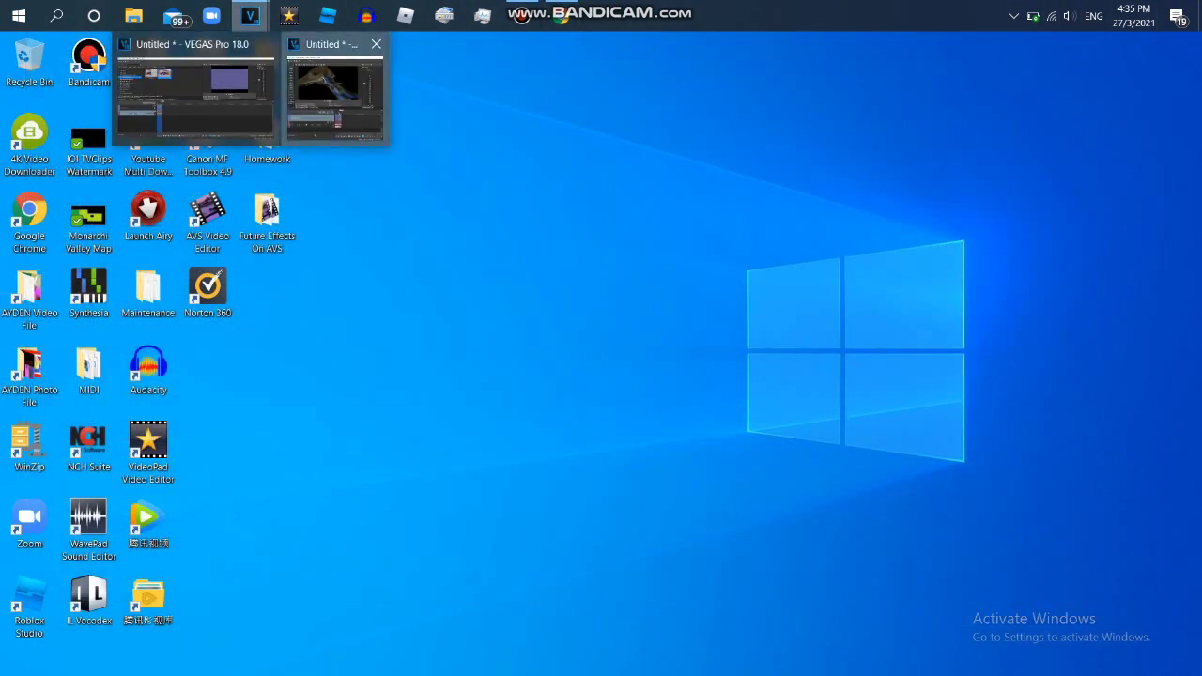
click(337, 92)
click(1049, 82)
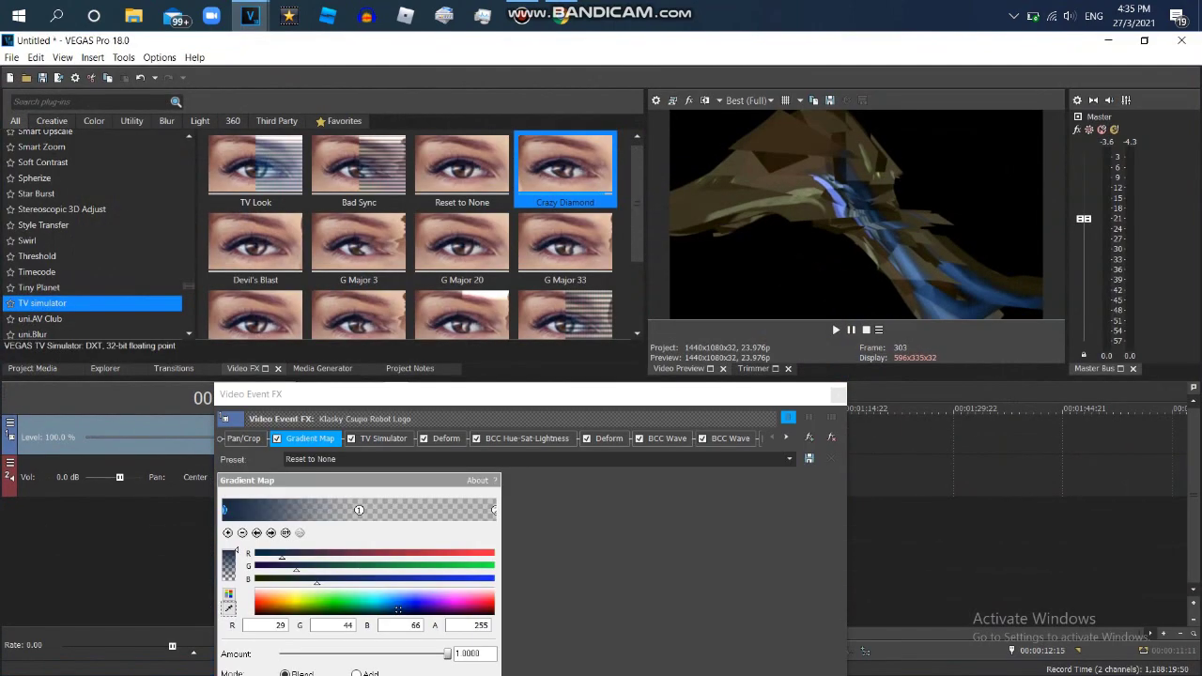
Step: Arrange the tutorial video window beside the reduced project window and the effects window so all are visible
click(1145, 40)
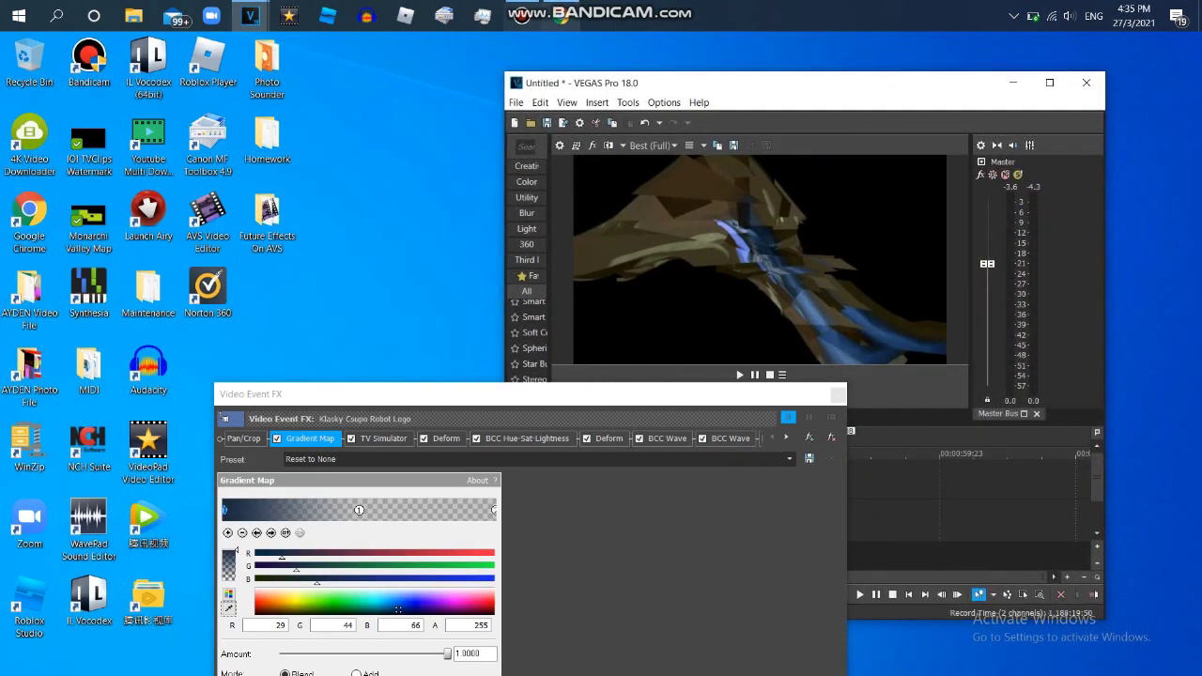
click(561, 16)
drag(860, 88, 271, 57)
drag(470, 394, 625, 349)
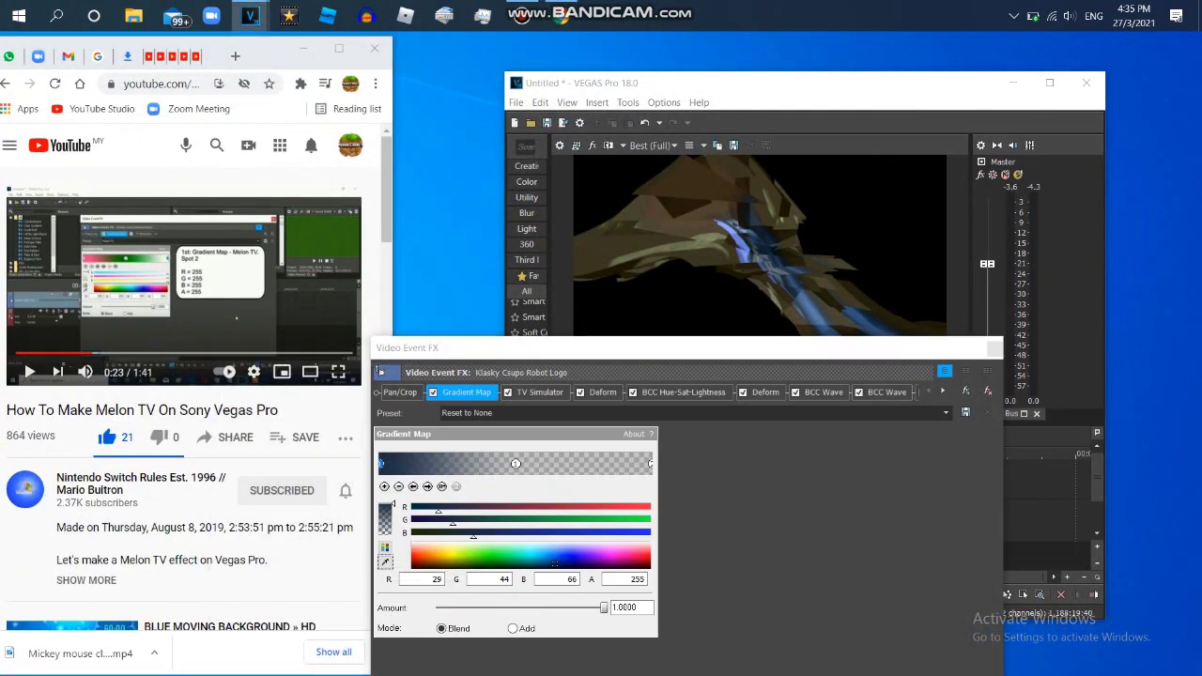
Step: Color the Gradient Map stops pink (241, 74, 134), green (0, 134, 4) and white (255, 255, 255), then close the effects and maximize the project
click(88, 259)
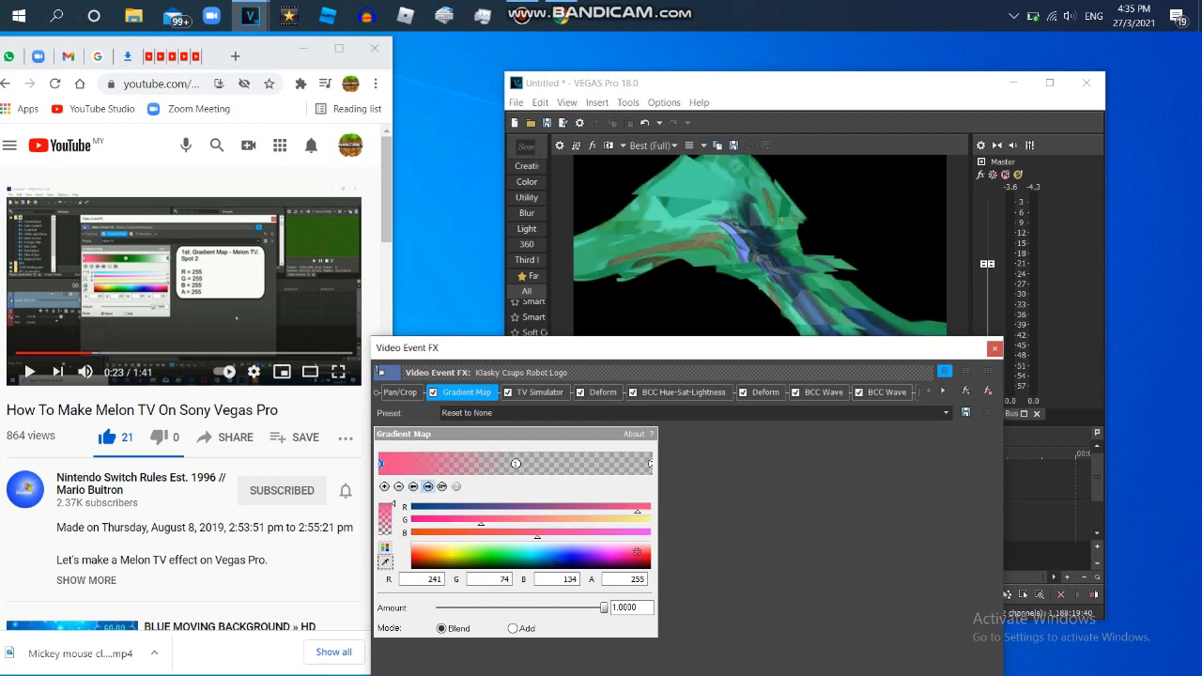
click(516, 463)
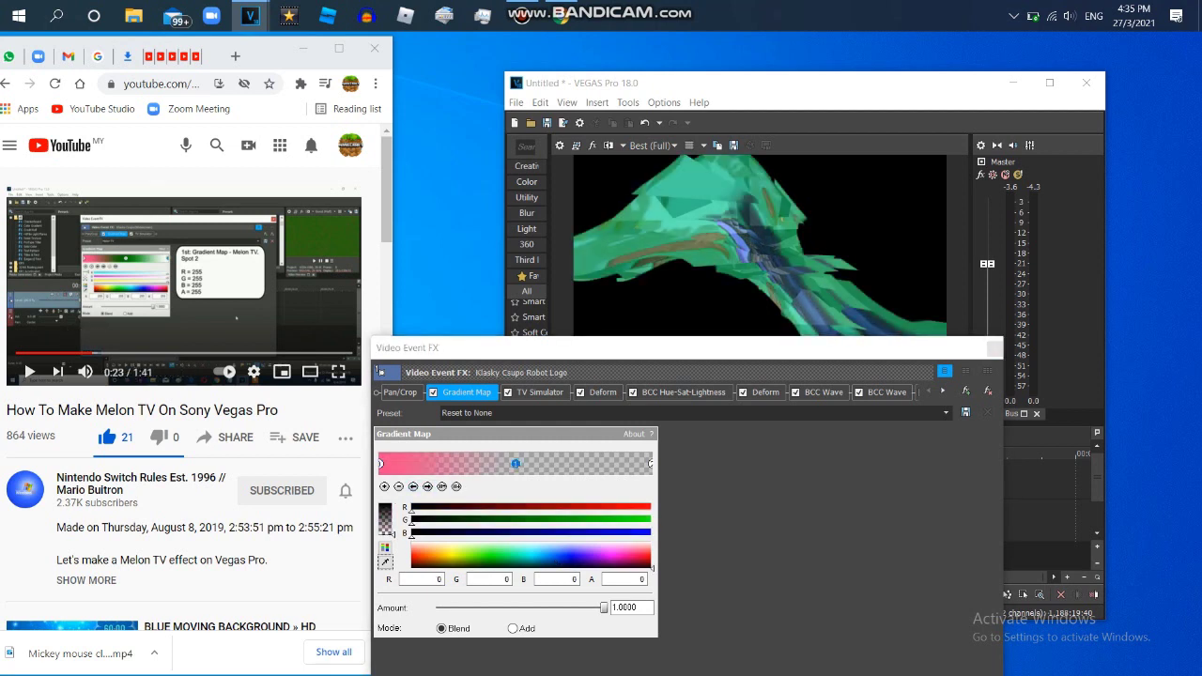
click(506, 556)
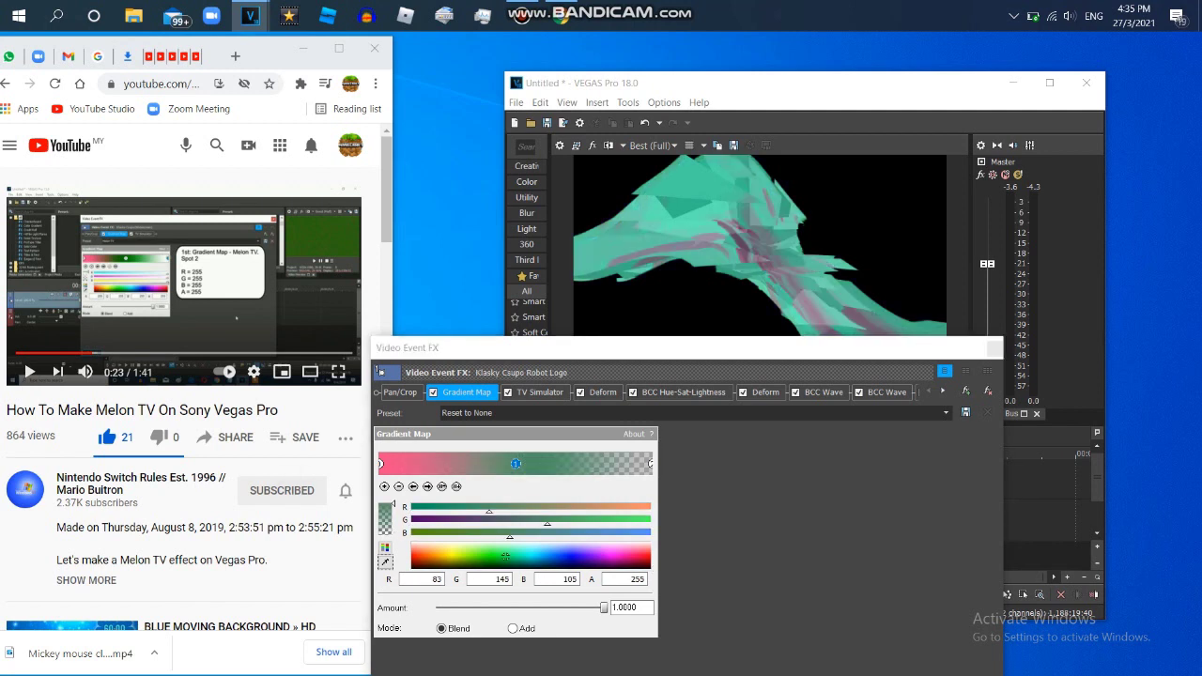
click(492, 561)
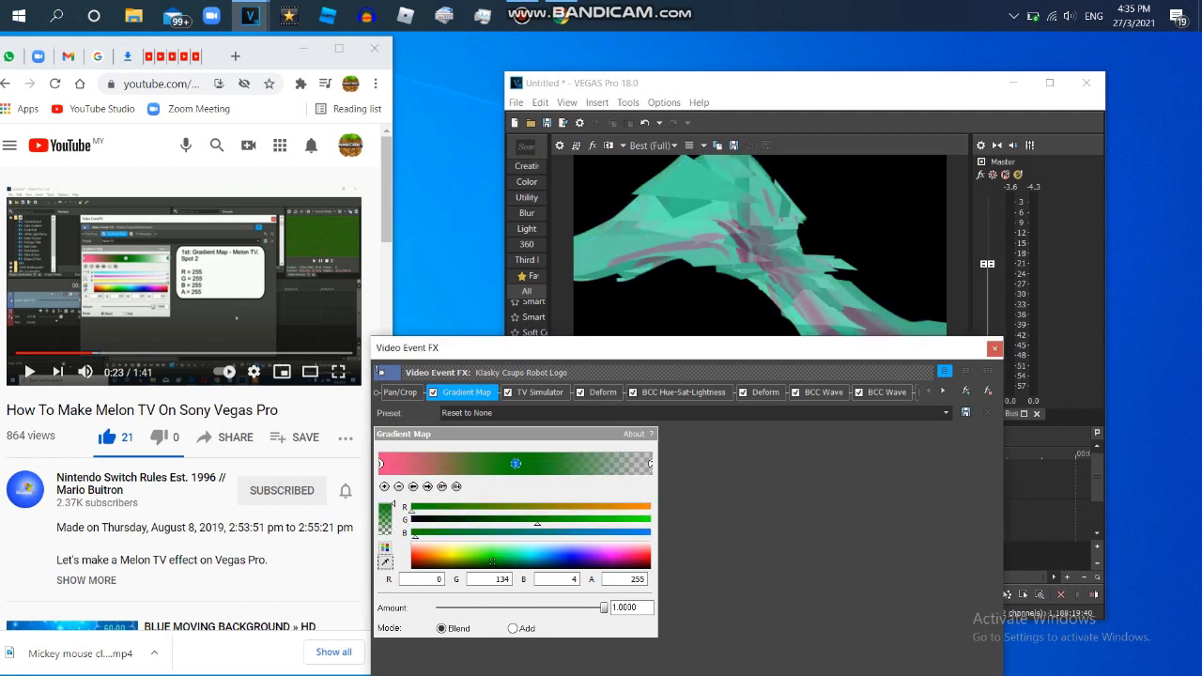
click(428, 487)
drag(652, 567, 652, 542)
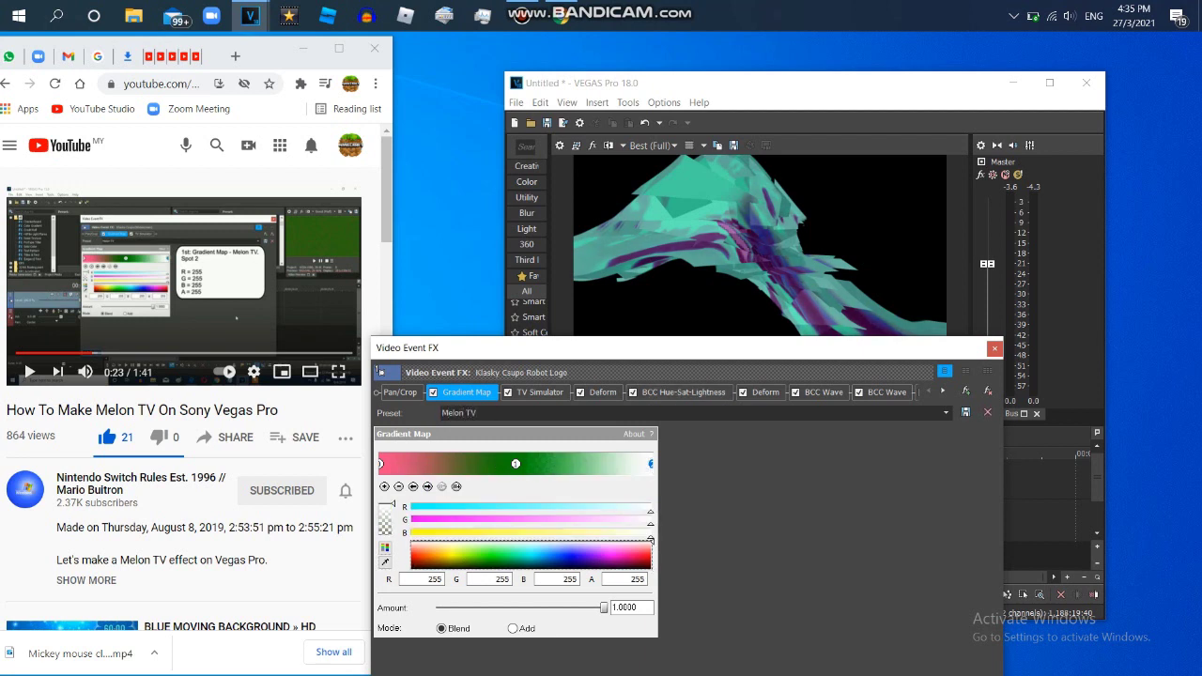
click(995, 348)
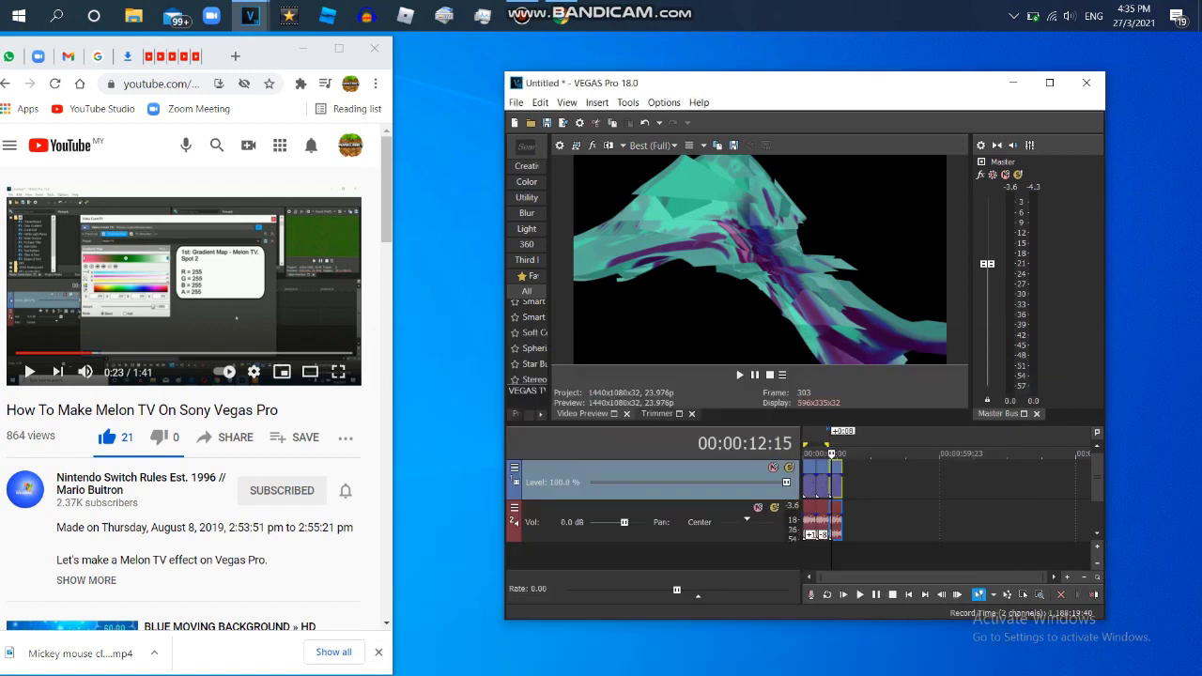
click(1050, 83)
Step: Switch to Chrome, maximize its window and close the How To Make Melon TV tab
click(561, 16)
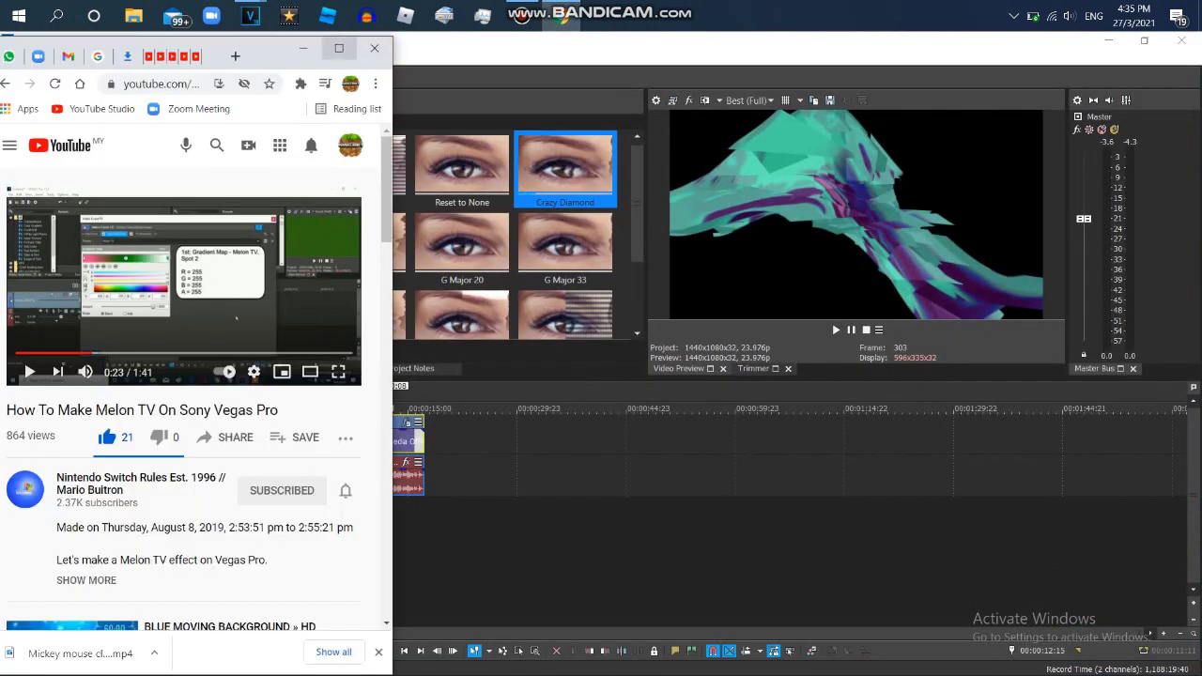
key(super+Up)
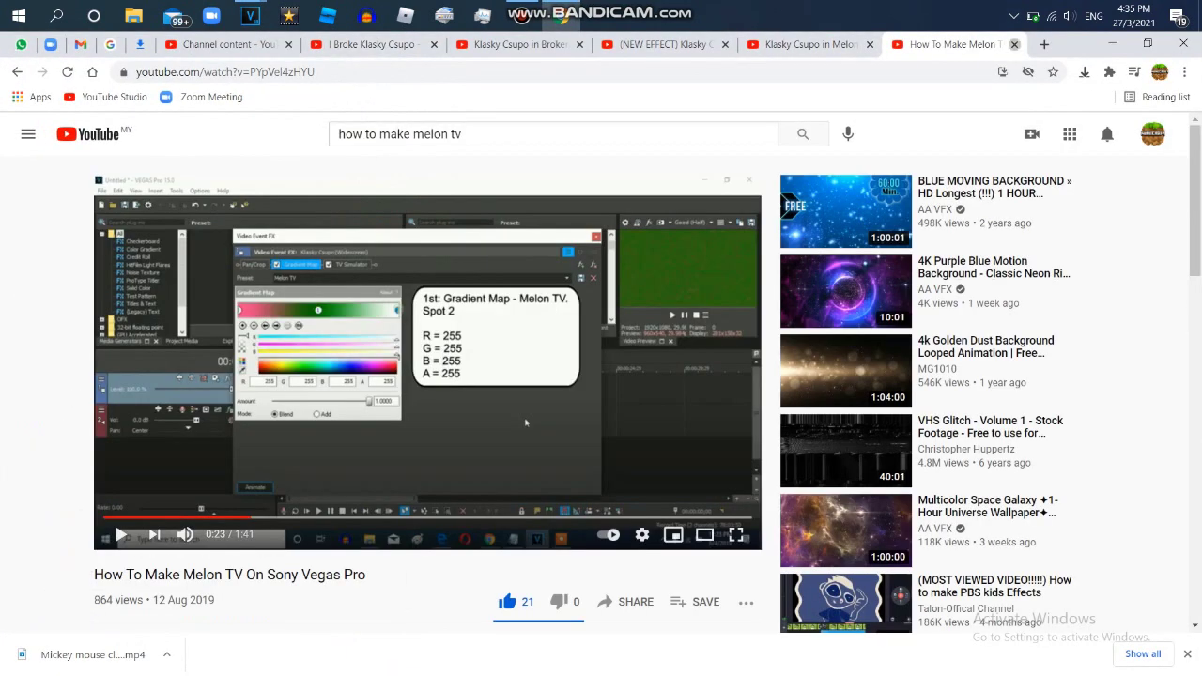
key(ctrl+w)
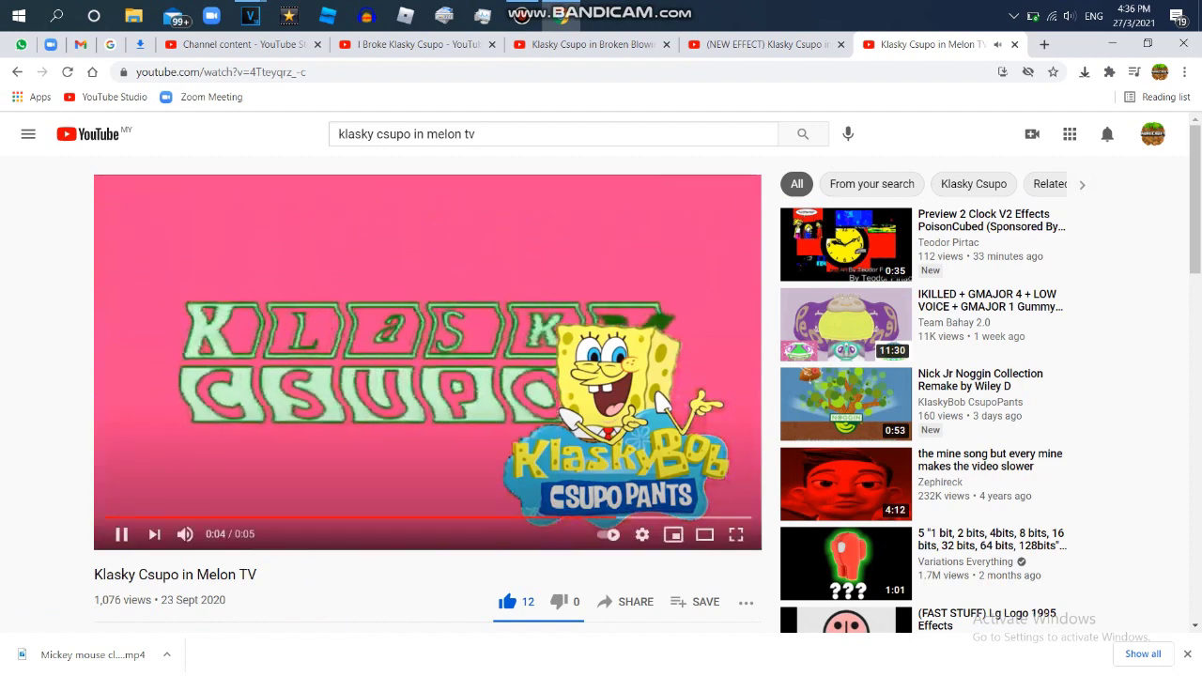
Step: Play the Klasky Csupo in G-Major 680 video and expand its description to read the effect recipe and pitch list
key(ctrl+shift+Tab)
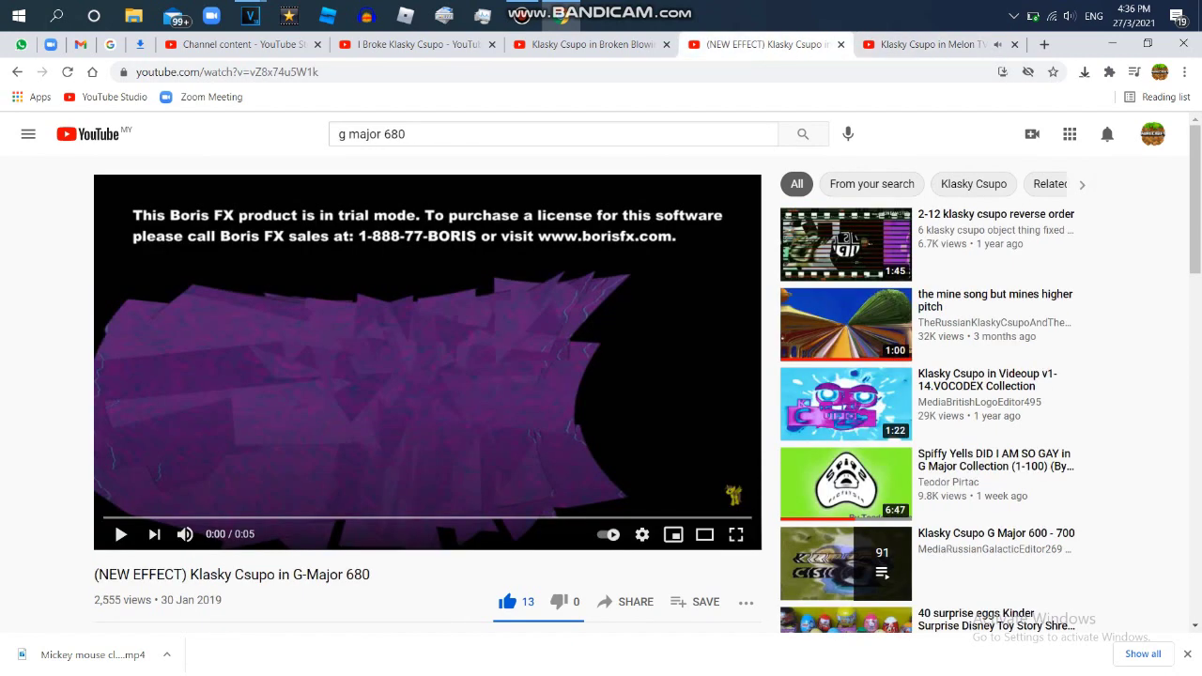
key(space)
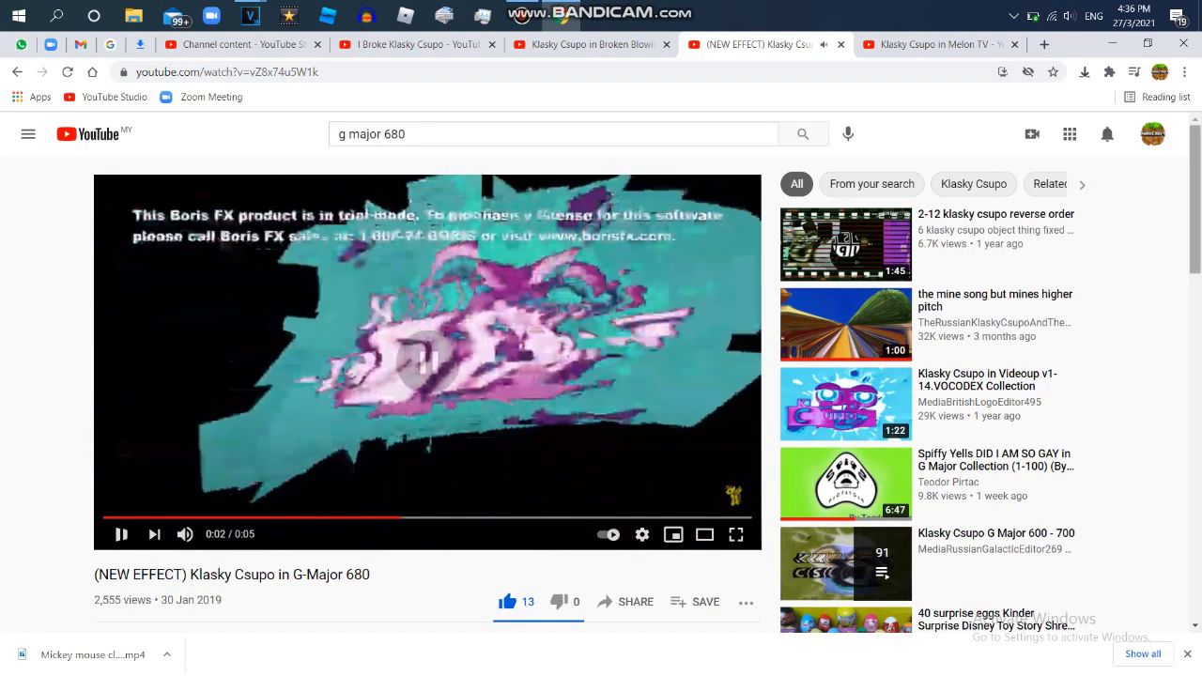
scroll(428, 375, down, 4)
scroll(428, 376, down, 1)
click(174, 319)
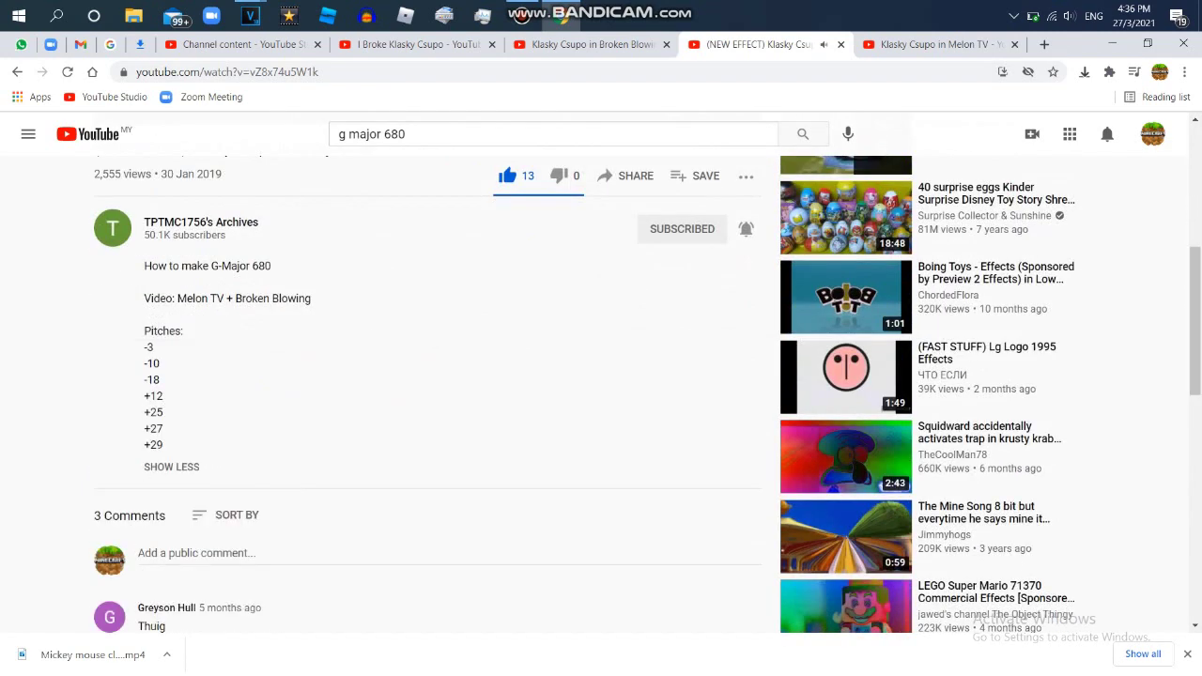
Step: Switch to the VEGAS Pro effects project and set the third clip's audio event to élastique Pro with a pitch change of -3
mouse_move(250, 15)
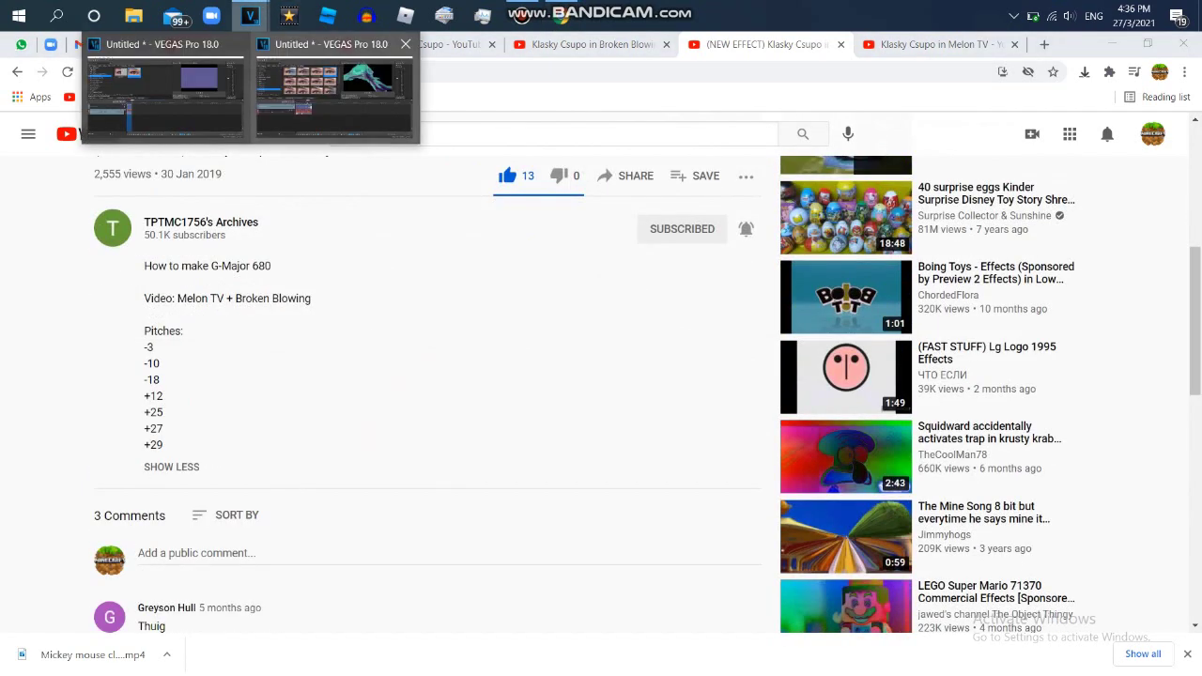
click(329, 80)
click(385, 477)
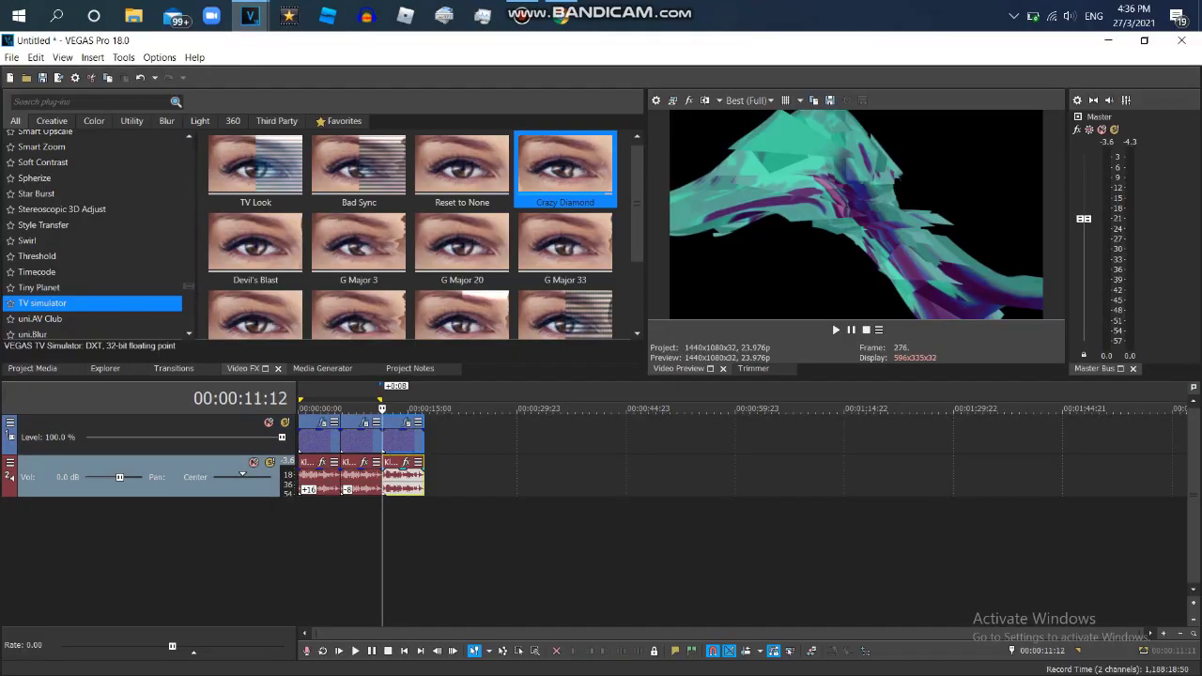
right_click(399, 477)
click(430, 660)
click(646, 293)
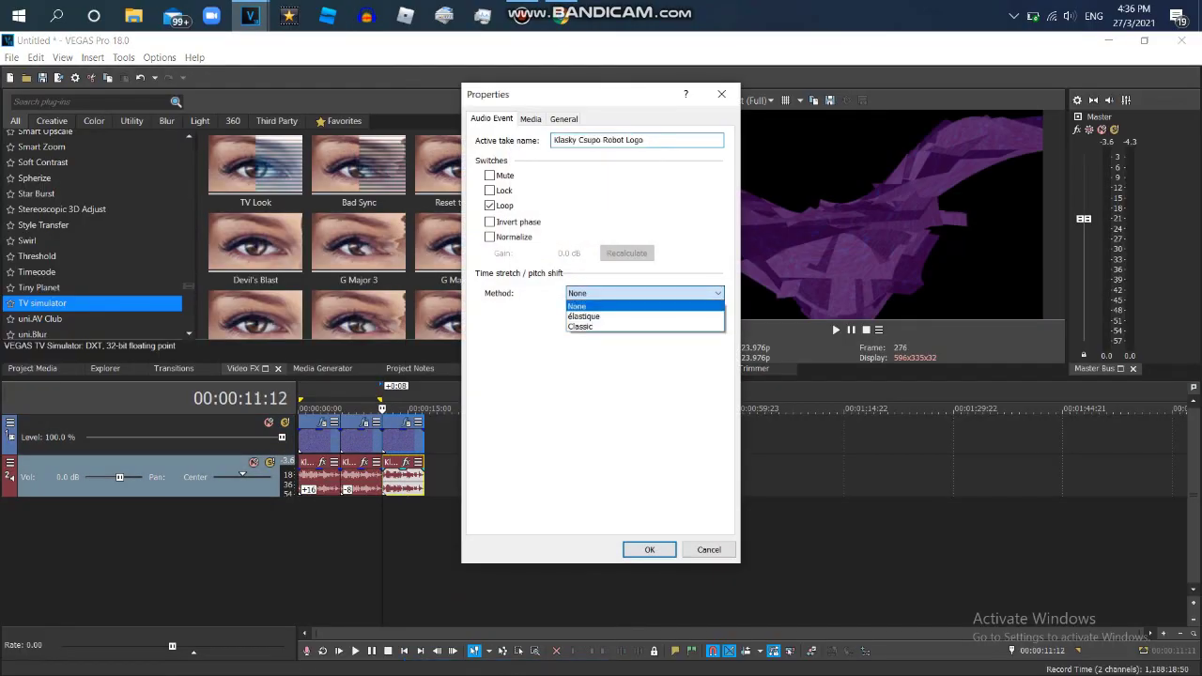
click(638, 317)
click(642, 314)
click(639, 337)
click(645, 315)
click(620, 335)
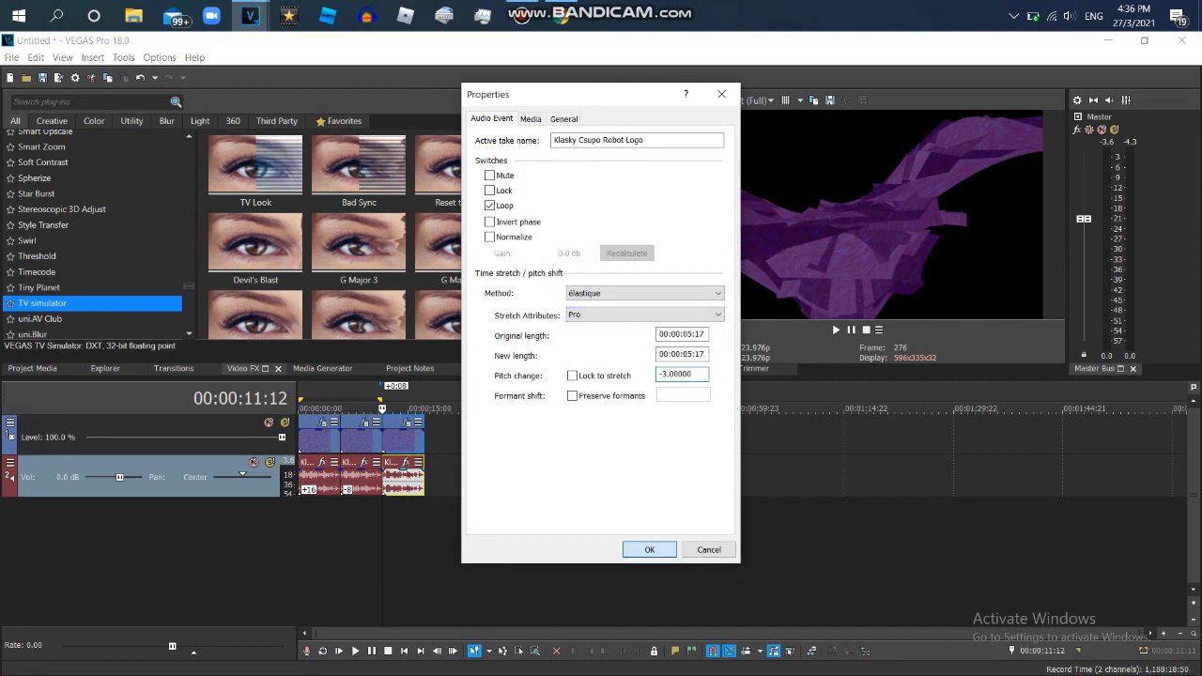
click(649, 549)
Step: Copy the third clip, insert a new audio track below the existing tracks and paste the copy directly beneath the original
right_click(419, 441)
click(460, 239)
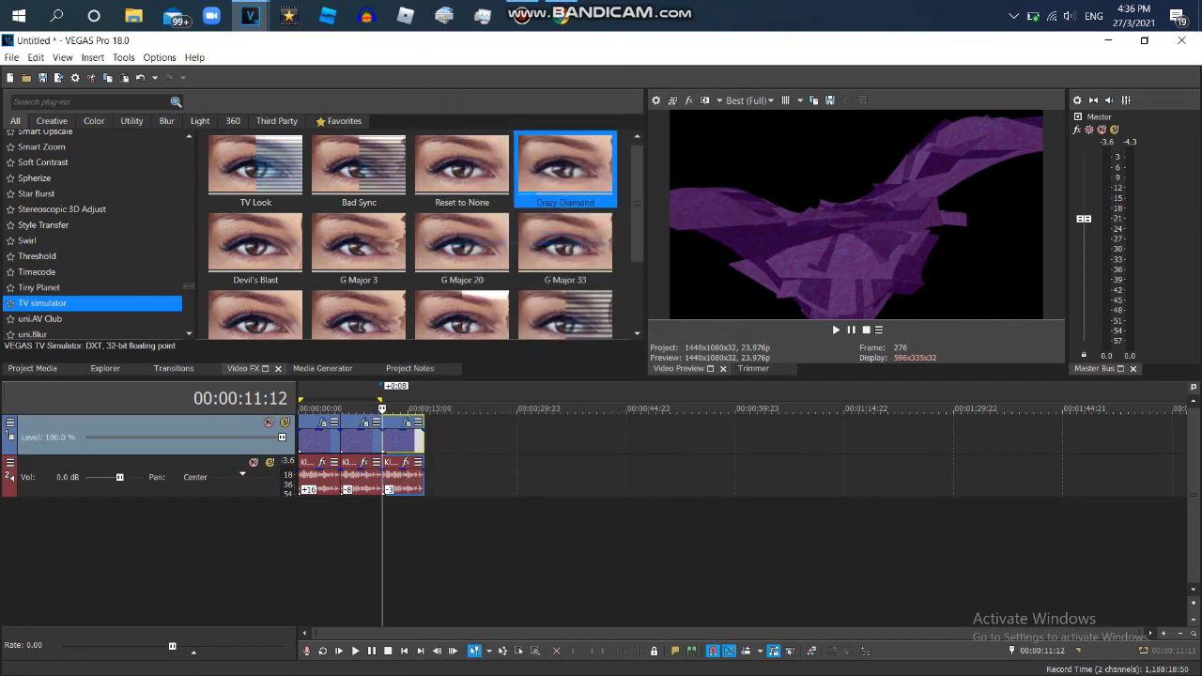
right_click(409, 515)
click(450, 538)
right_click(395, 515)
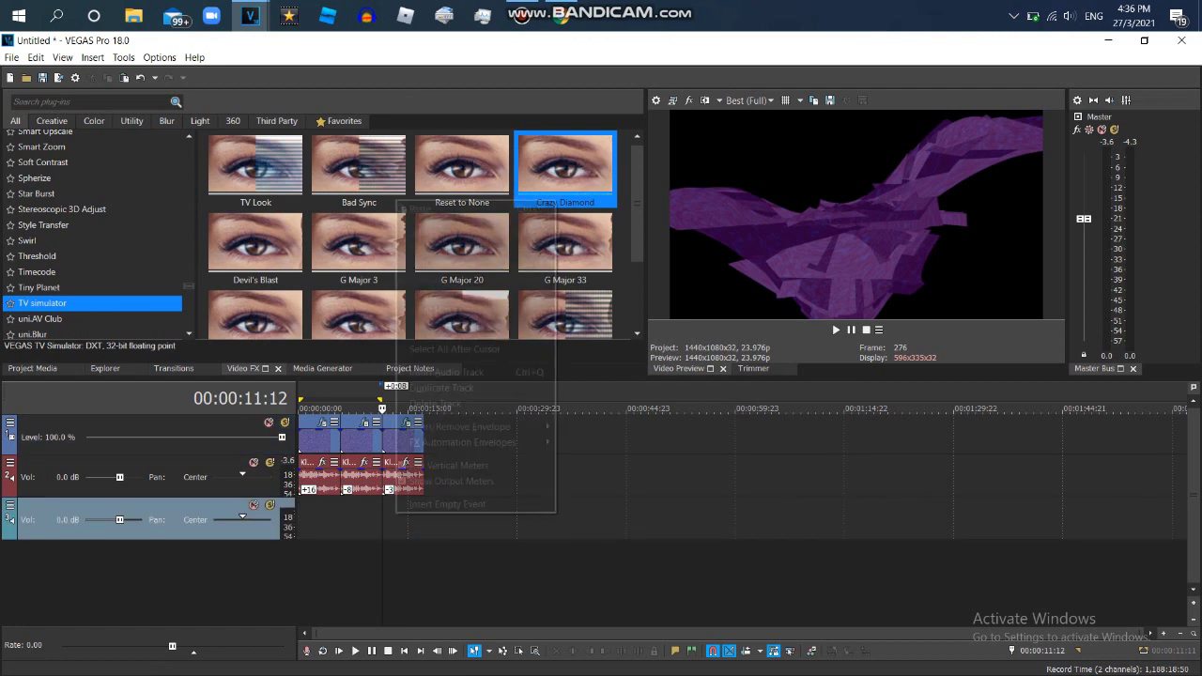
click(442, 209)
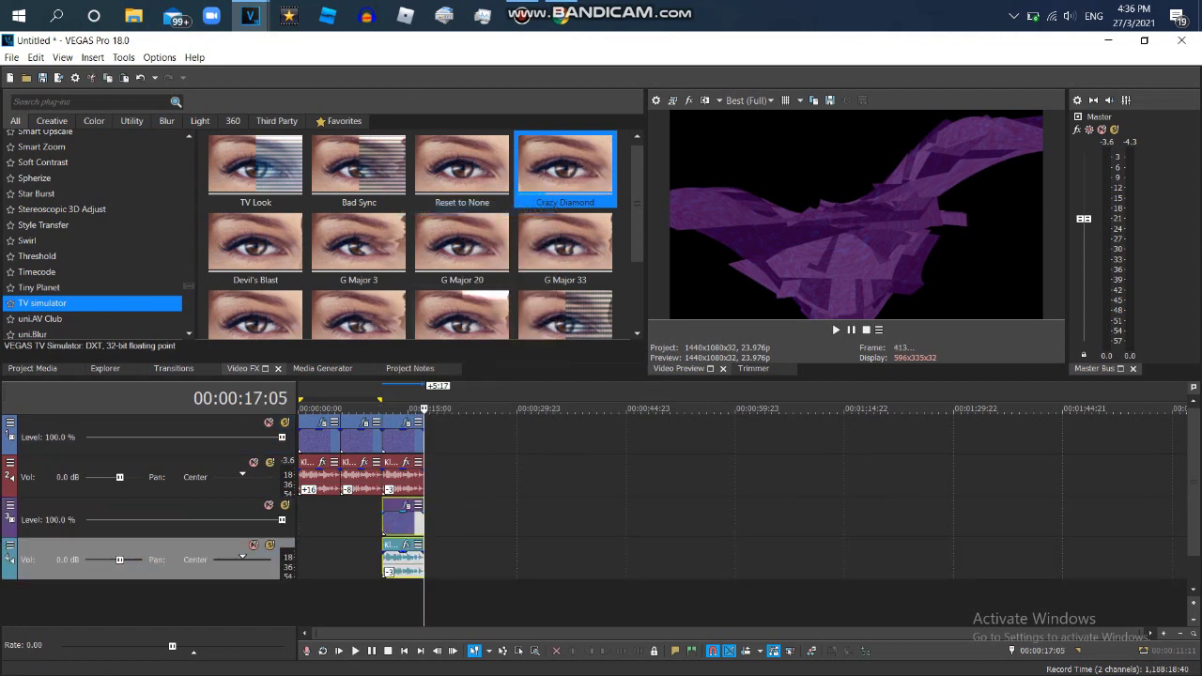
Step: Delete the pasted video track, keeping the copied audio, and select the time range spanning all three clips
right_click(454, 513)
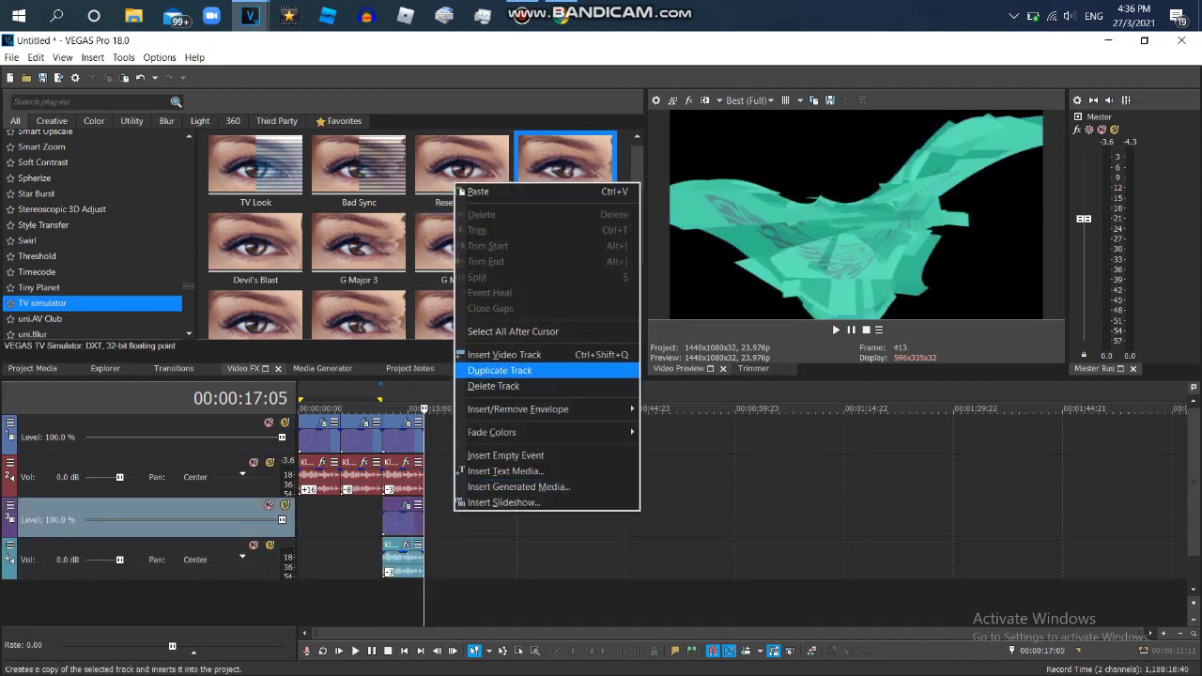
click(494, 386)
double_click(483, 574)
drag(404, 522, 394, 521)
drag(396, 521, 406, 522)
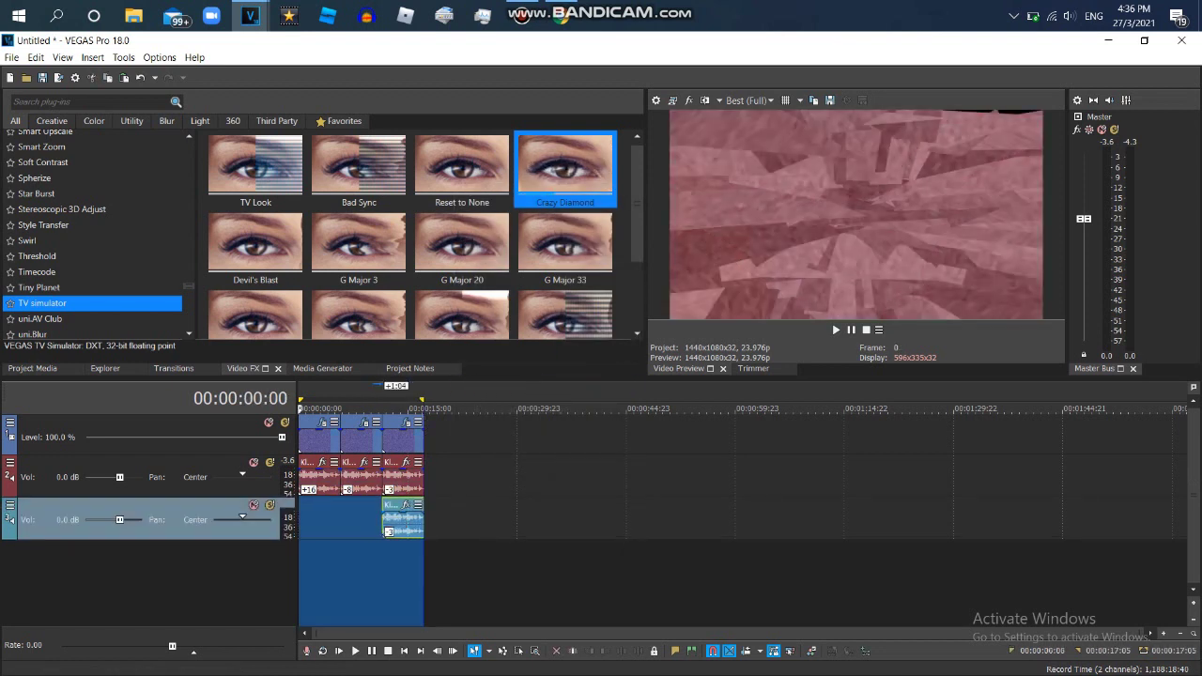
Step: Check the pitch list in Chrome, then return to VEGAS Pro and set the copied audio event's pitch change to -10
right_click(406, 522)
click(450, 627)
key(alt+Tab)
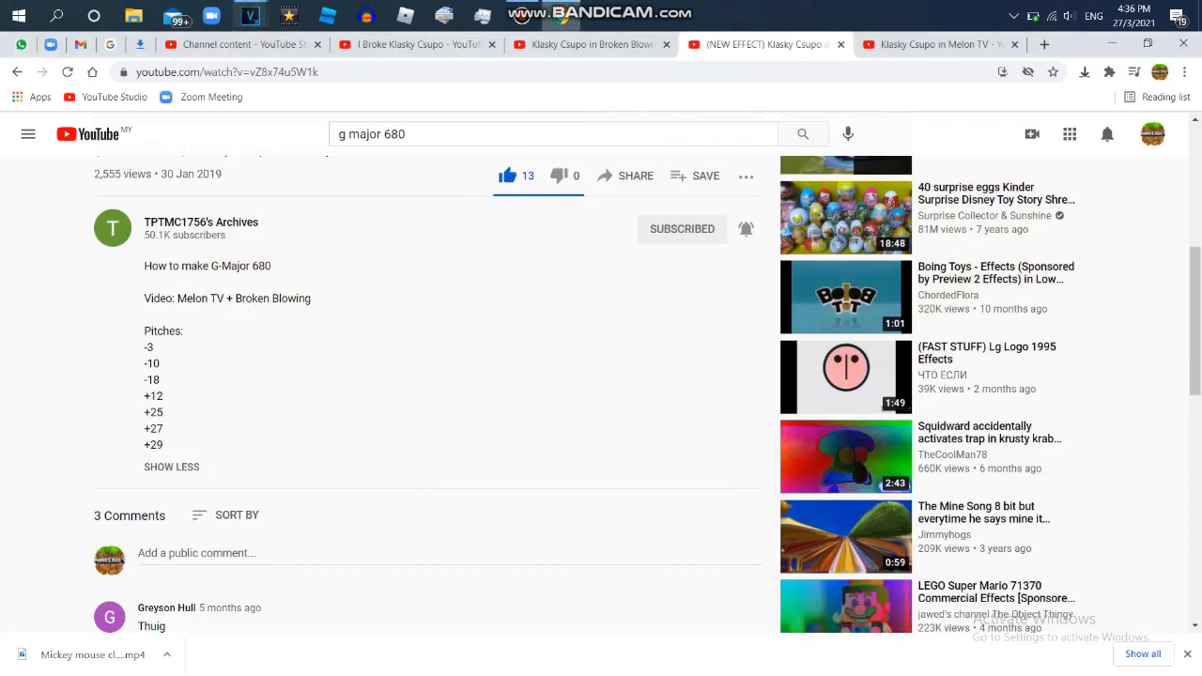
mouse_move(250, 17)
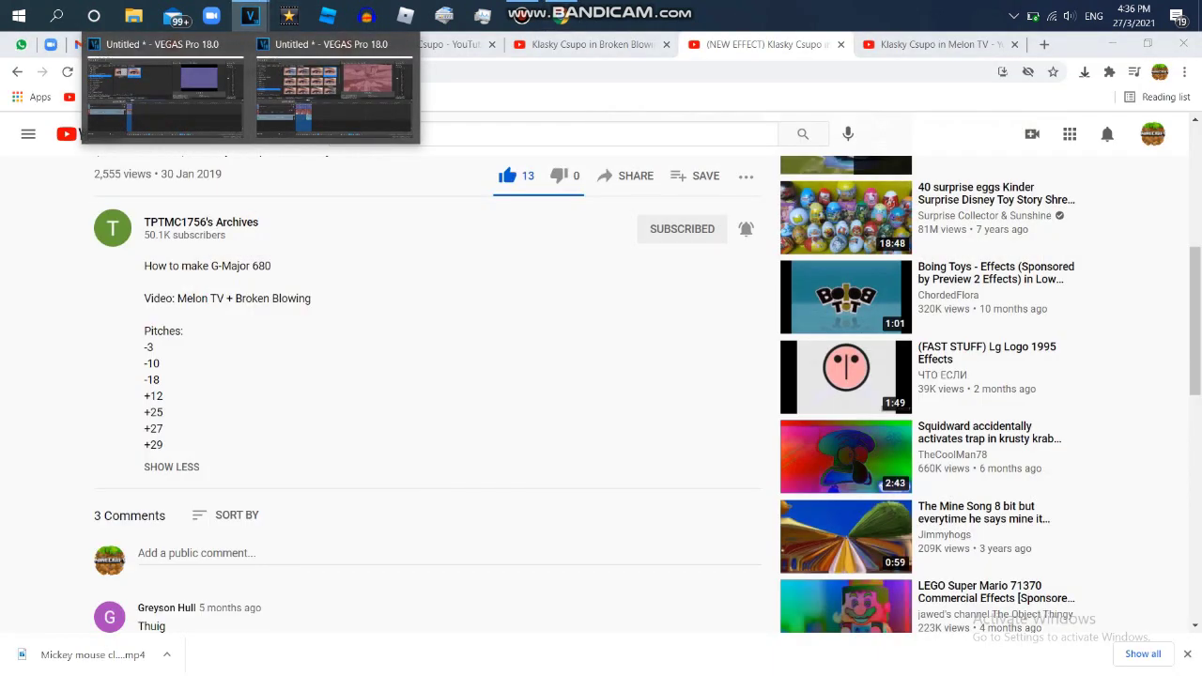
click(335, 95)
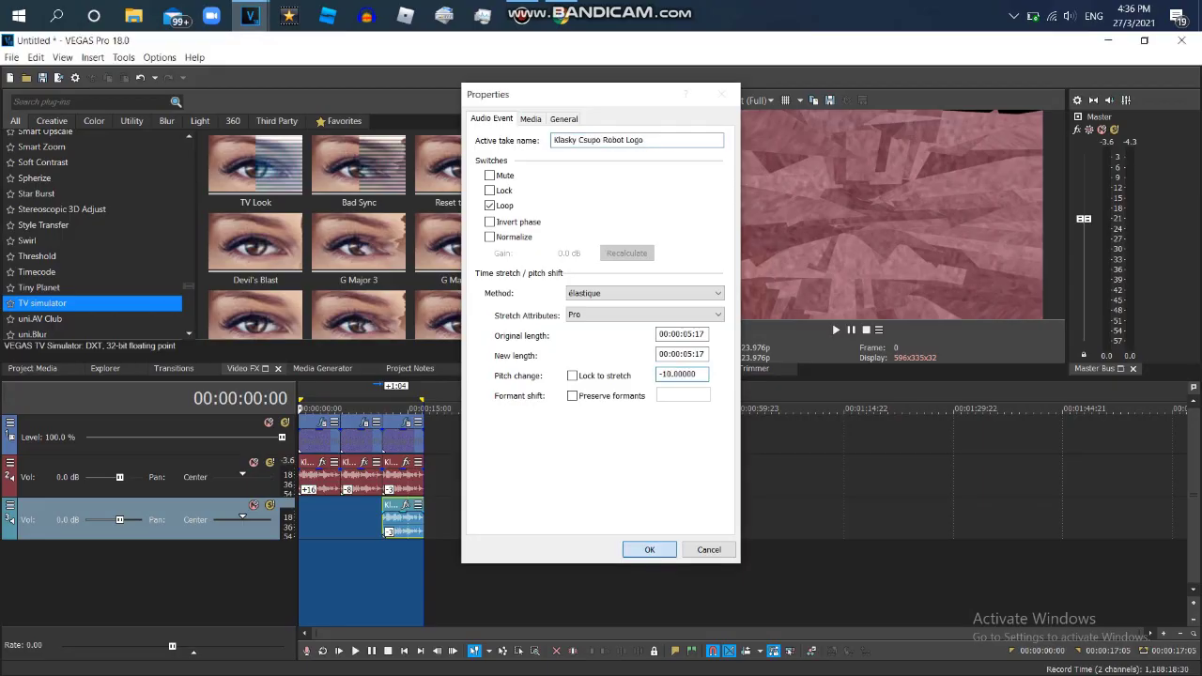
click(649, 550)
Step: Duplicate the -10 audio track and open the properties of the new copy's audio event
right_click(622, 525)
click(661, 383)
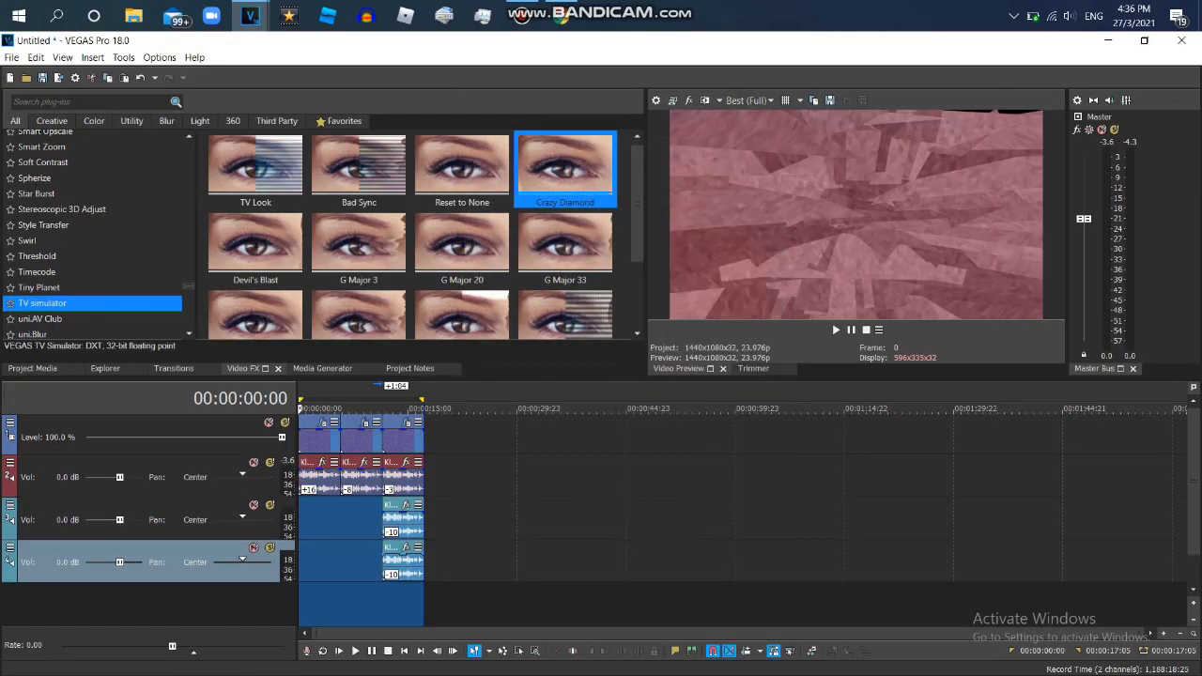
right_click(418, 562)
click(470, 551)
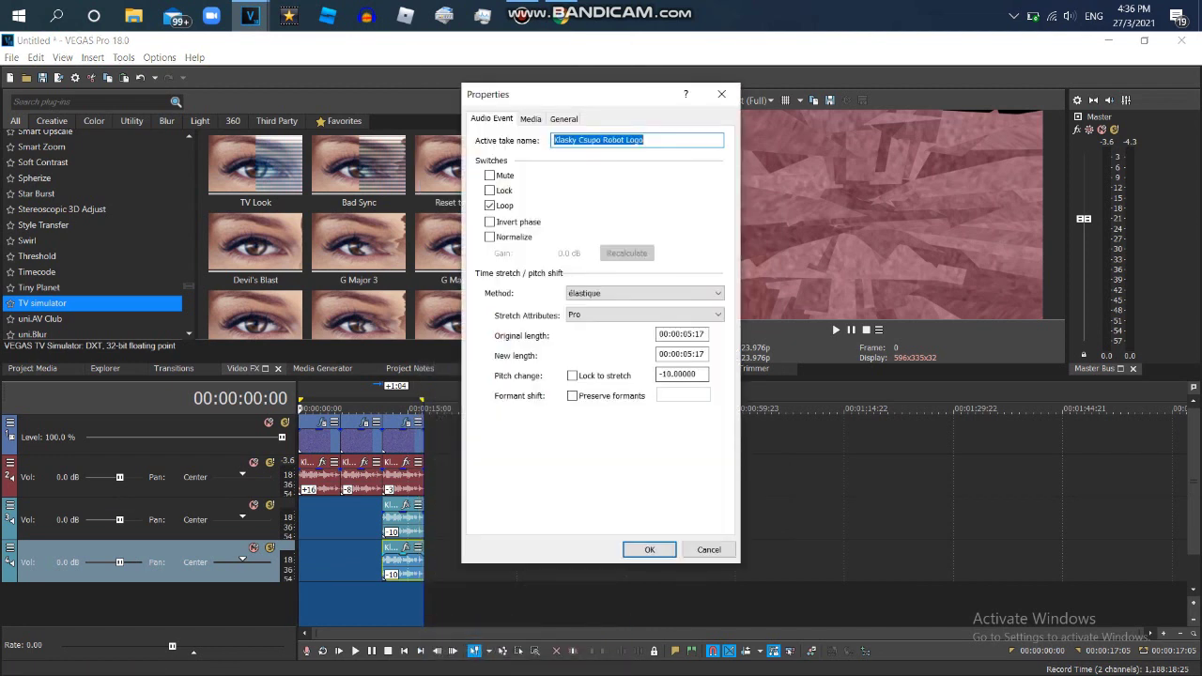